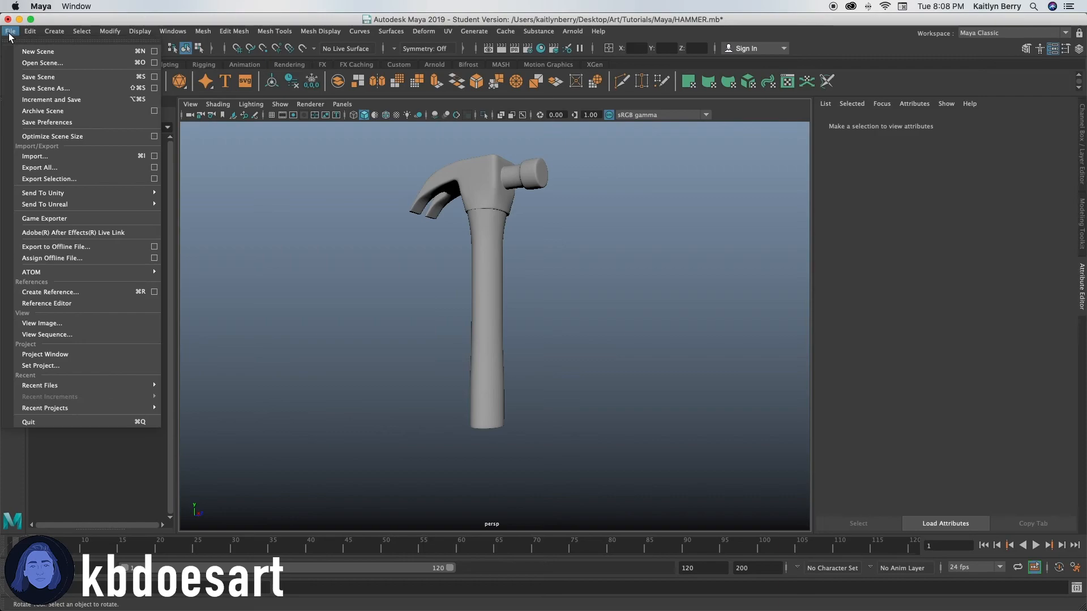
Step: Start a new scene without saving the changes to the current hammer scene
click(35, 51)
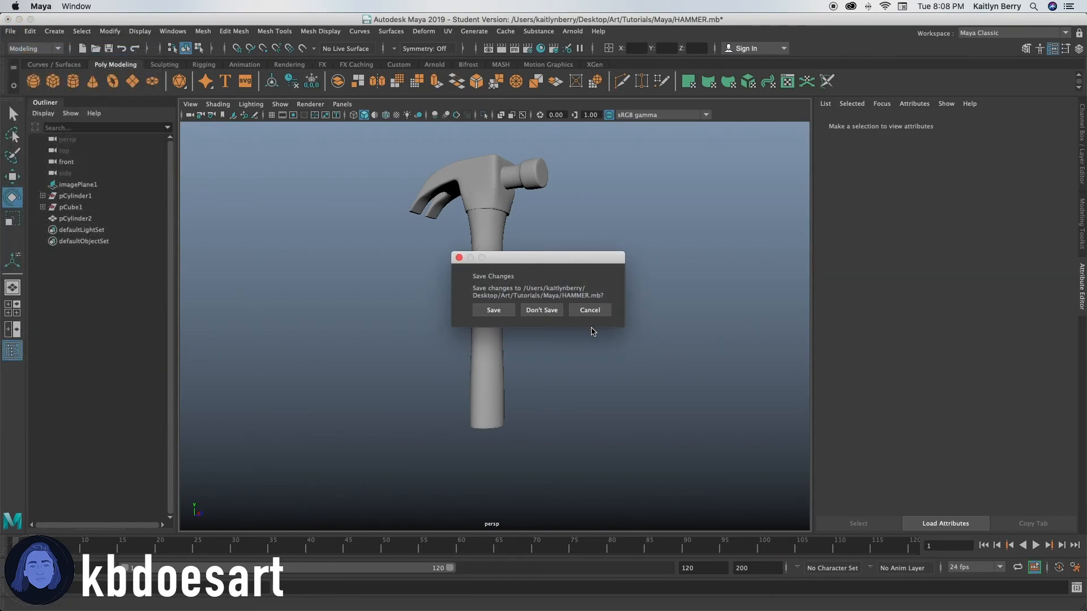
click(527, 312)
click(520, 331)
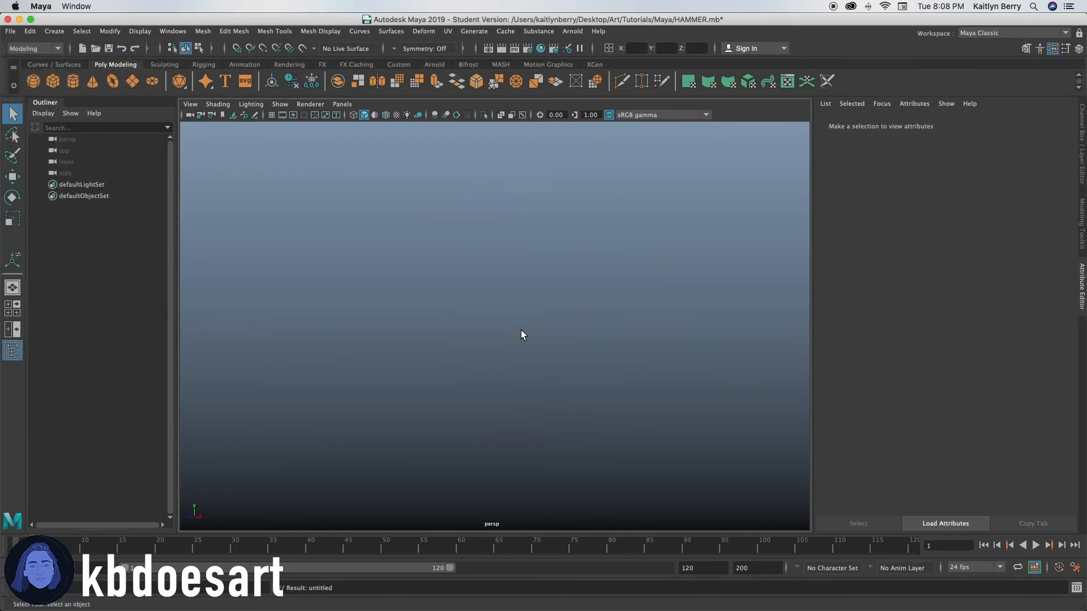
Step: Create a polygon cylinder with the grid shown and move it to Y 1 so its base sits on the grid
click(73, 81)
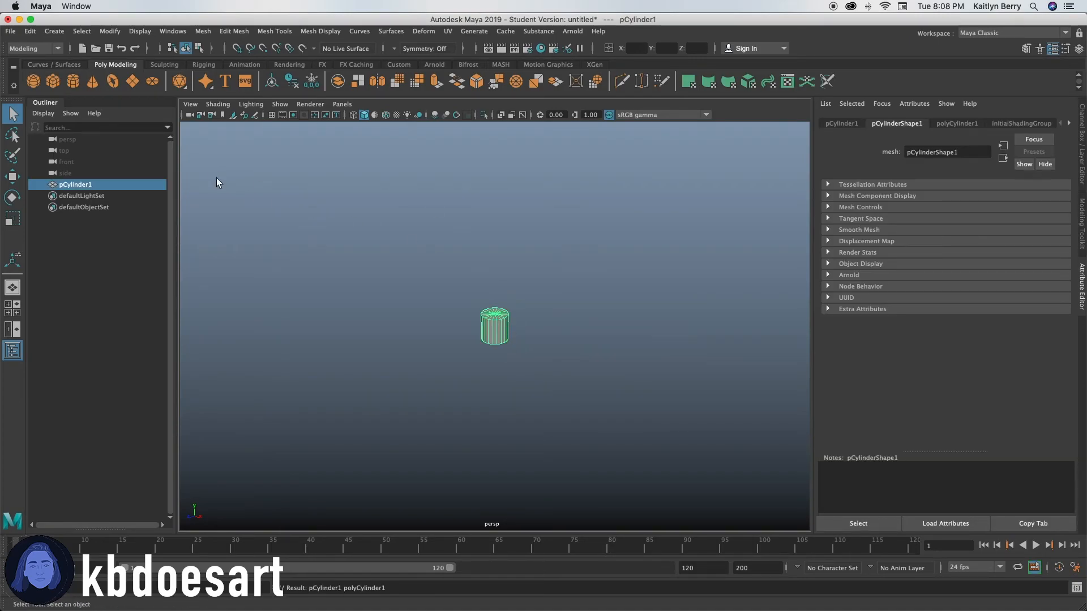
click(272, 115)
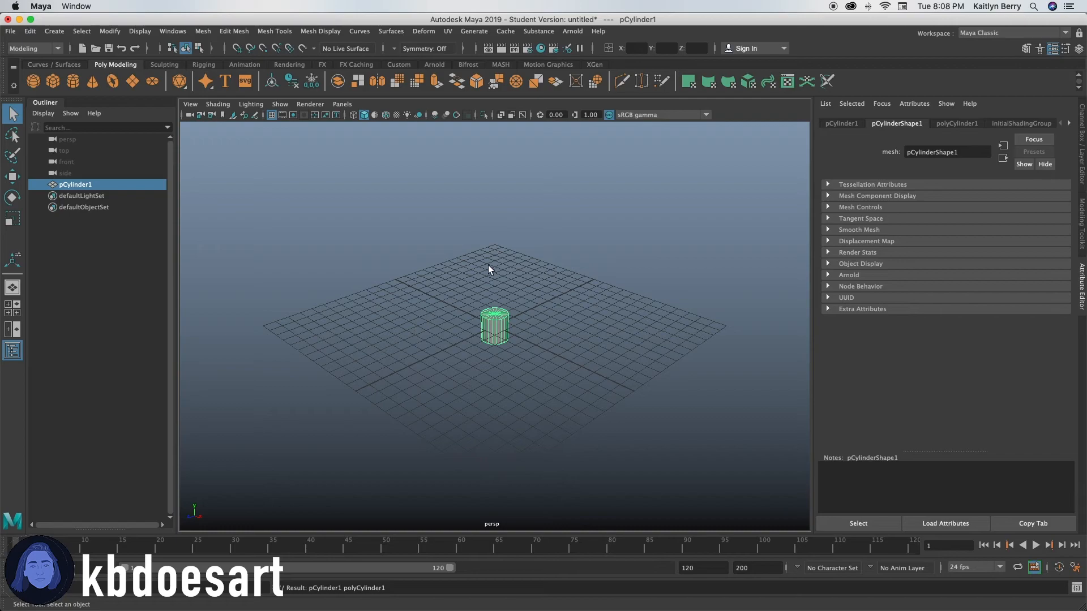
click(659, 46)
text(1)
key(Return)
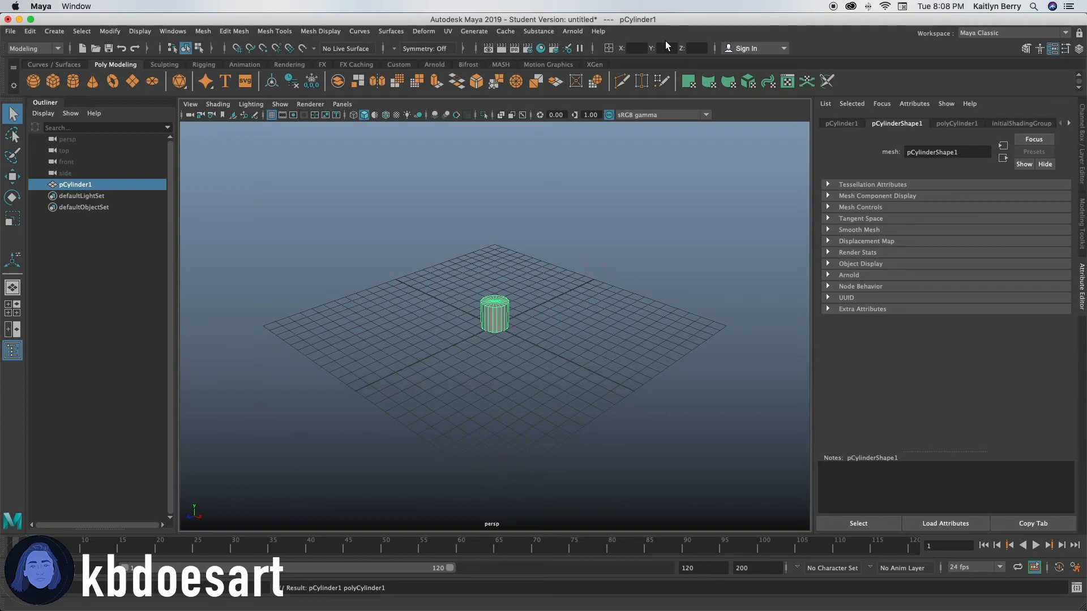
click(667, 46)
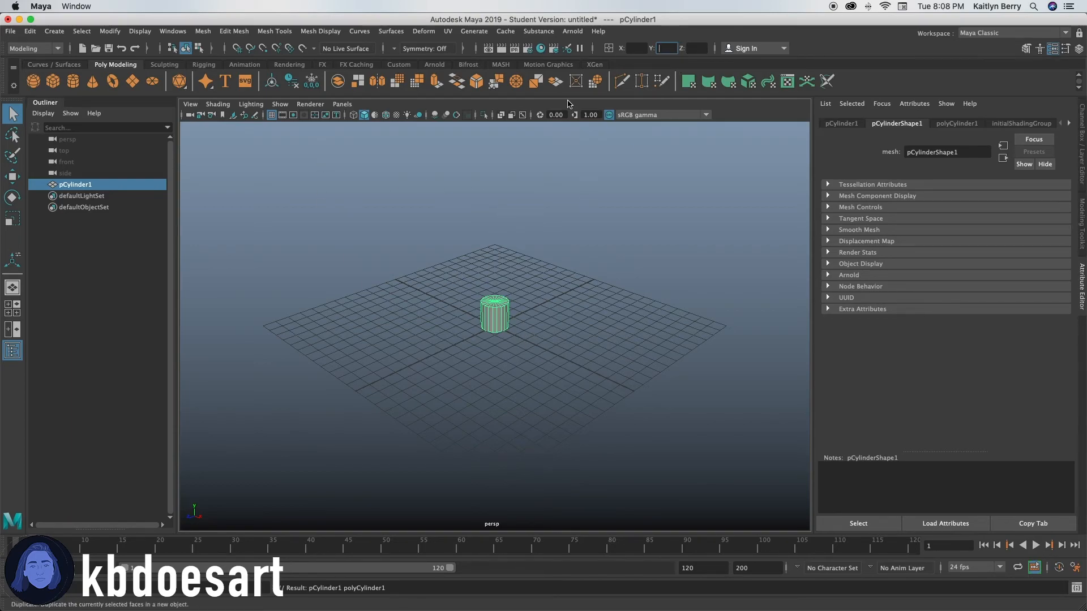
click(503, 246)
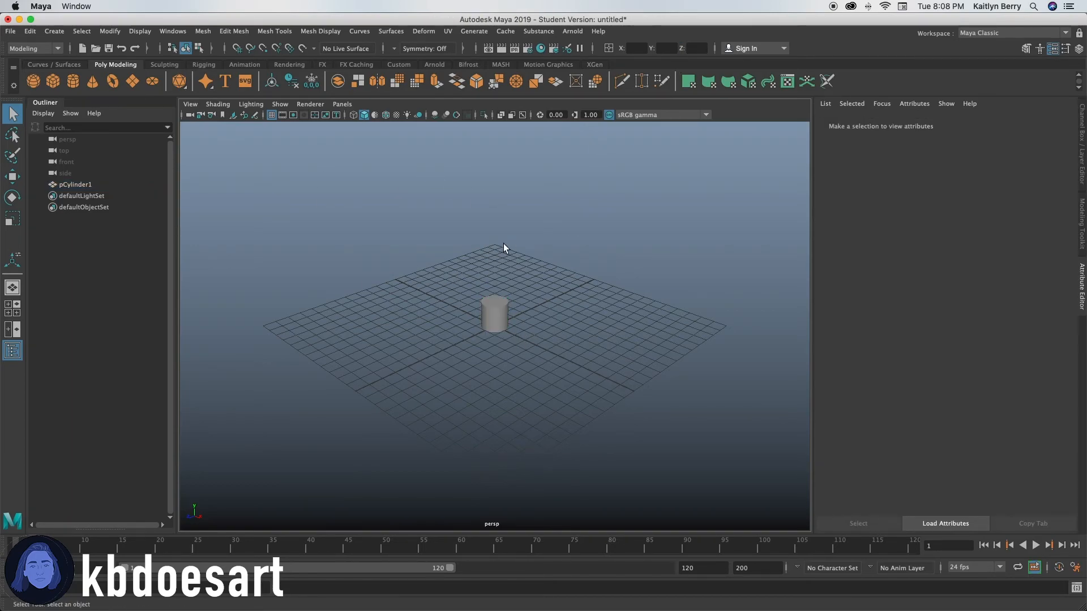
Step: Import hammer.png from Desktop/Art/Tutorials/Maya/Refs as an image plane in the front view
key(space)
key(space)
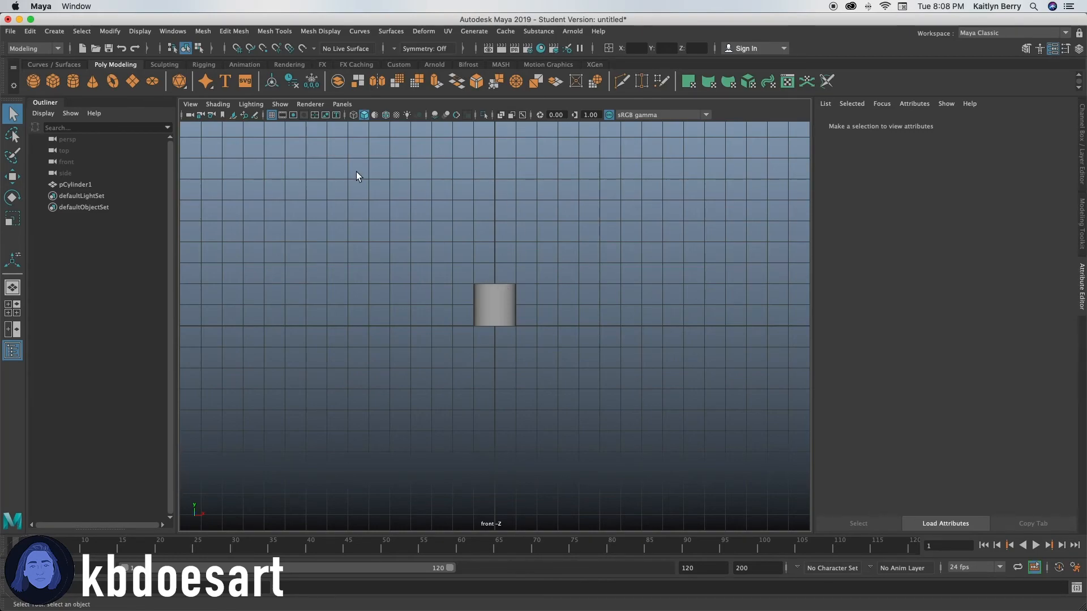
click(194, 104)
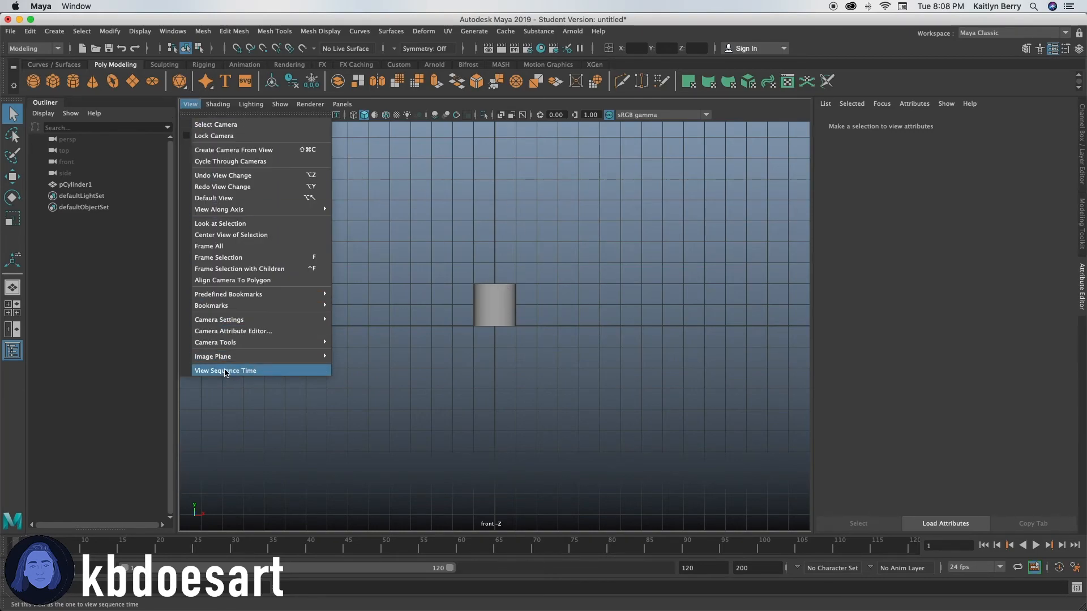
mouse_move(271, 357)
click(365, 367)
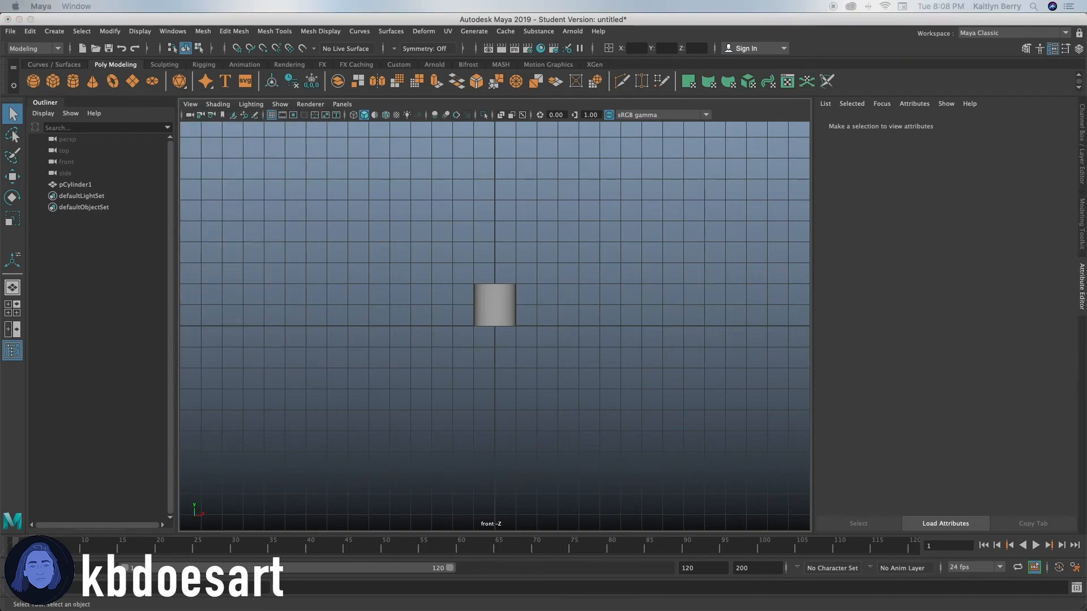
click(122, 247)
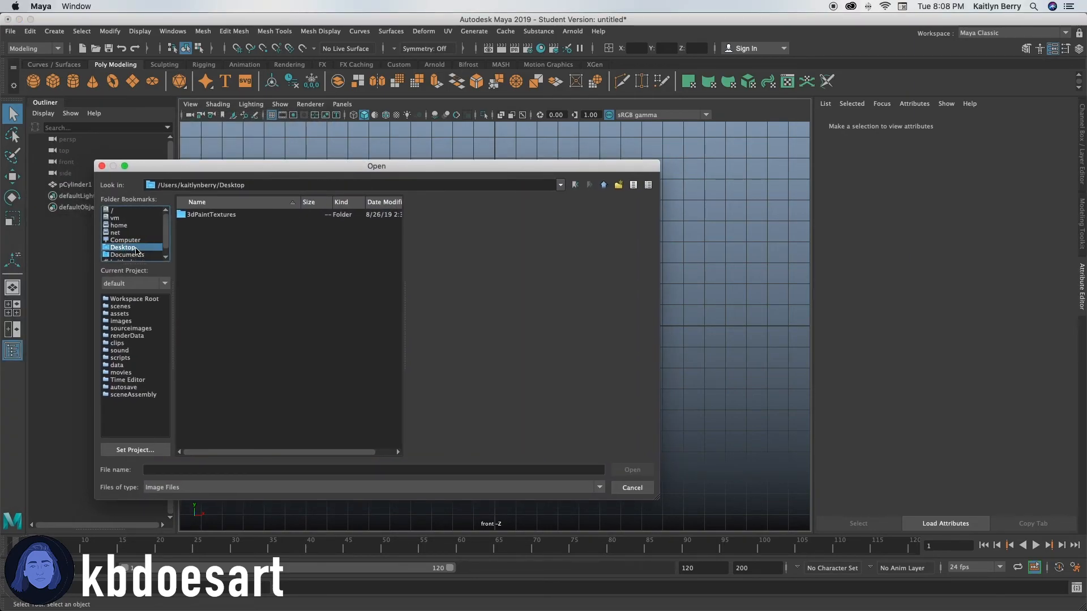
double_click(209, 214)
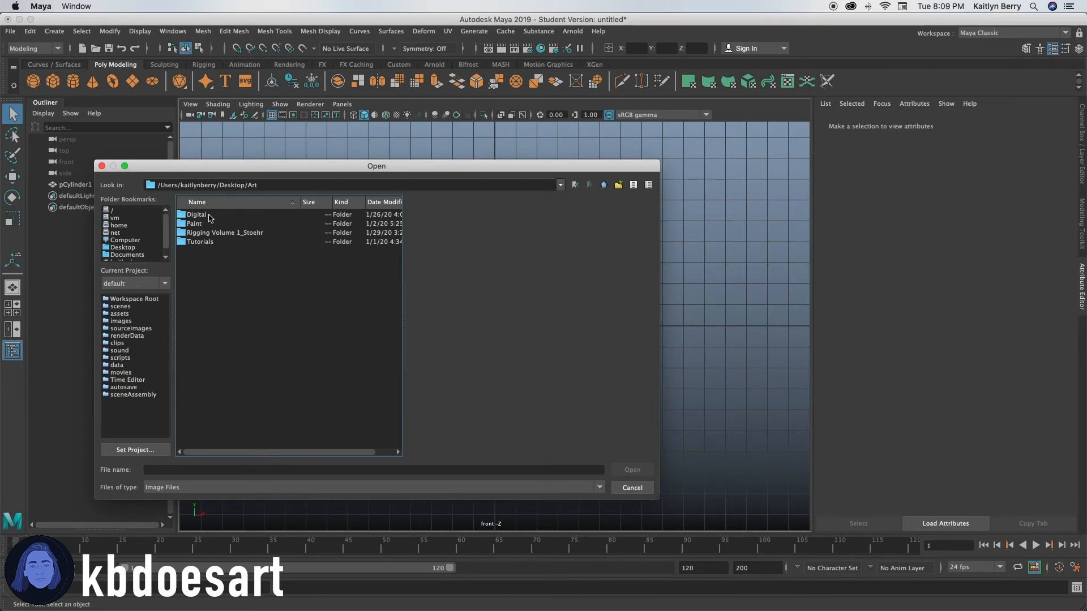
double_click(213, 242)
click(214, 225)
double_click(214, 225)
double_click(215, 225)
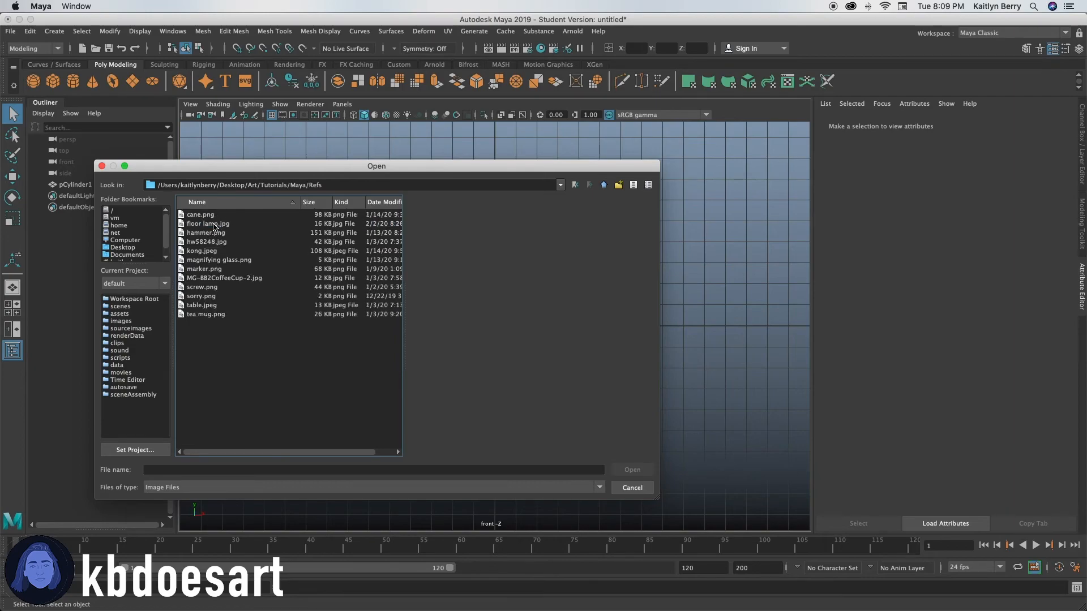
double_click(220, 233)
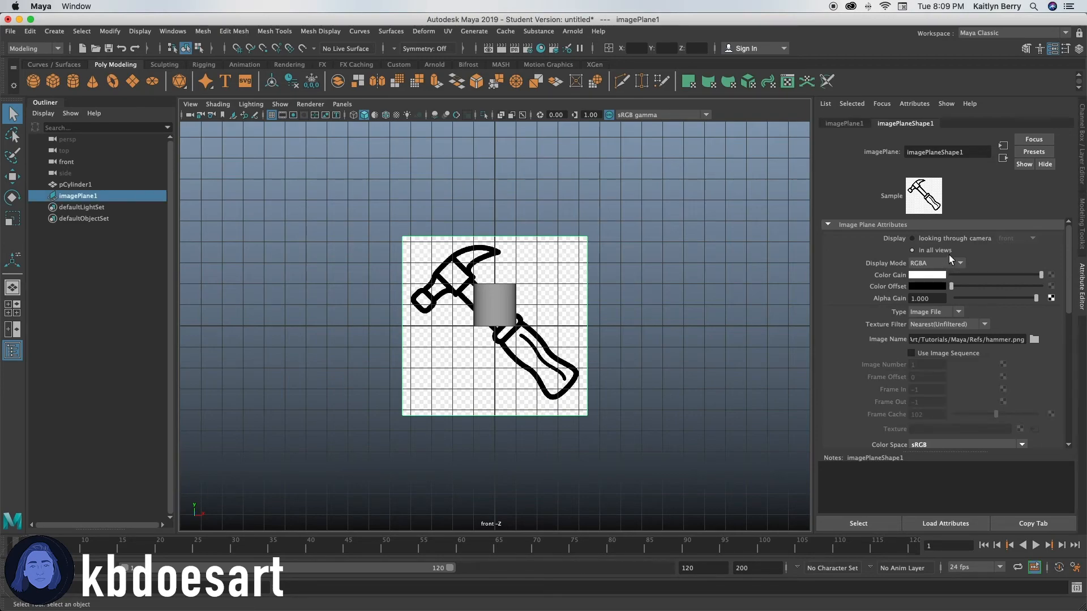
Step: Display the image plane only when looking through the front camera and lower its Color Gain to a medium grey
click(938, 239)
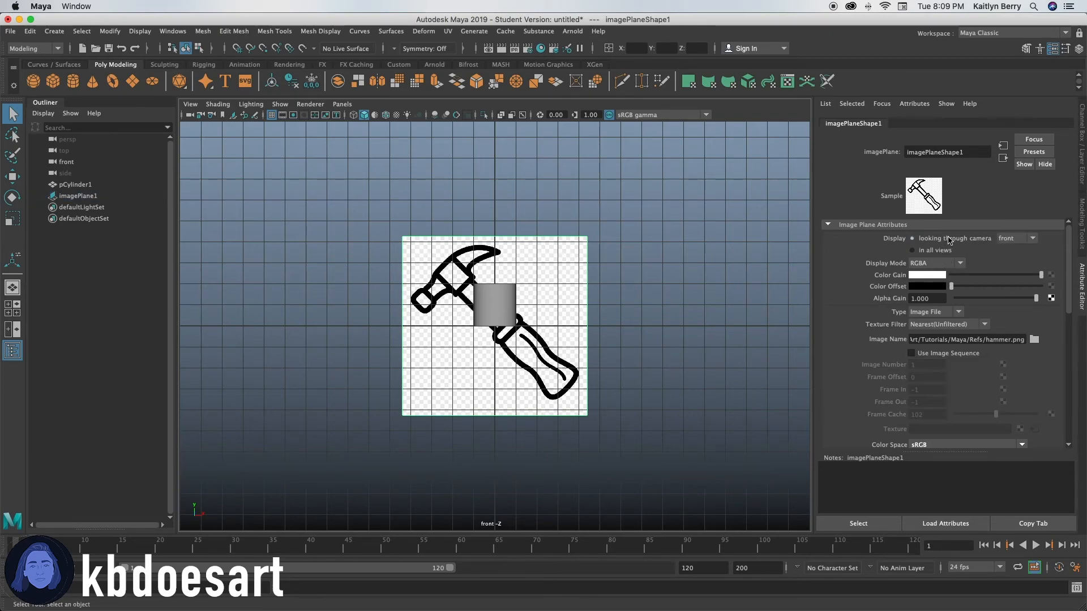
click(1003, 275)
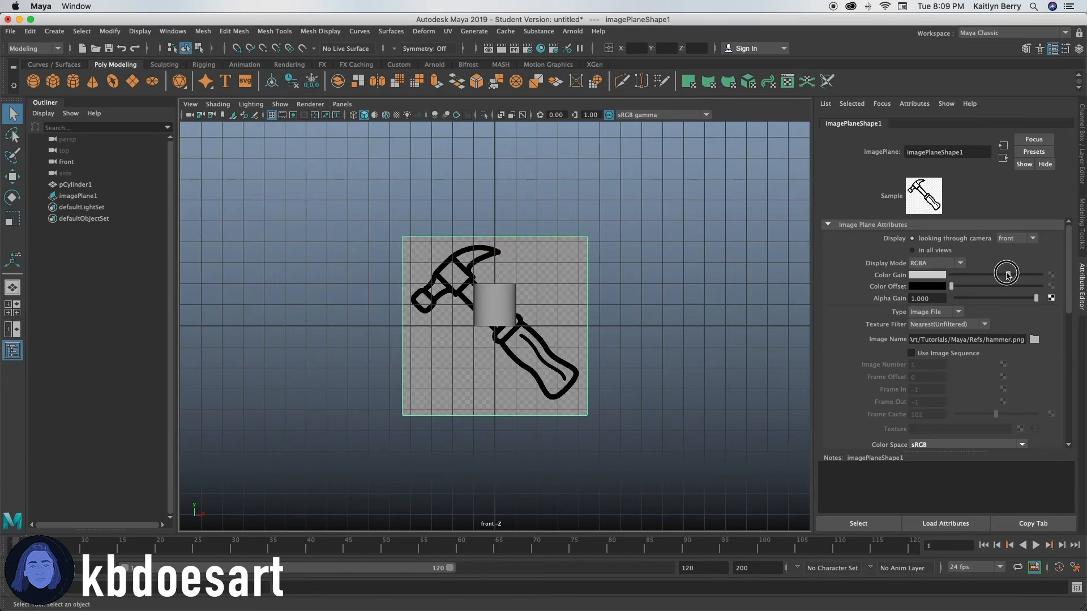
mouse_move(1003, 277)
mouse_down()
mouse_move(966, 284)
mouse_move(992, 285)
mouse_up()
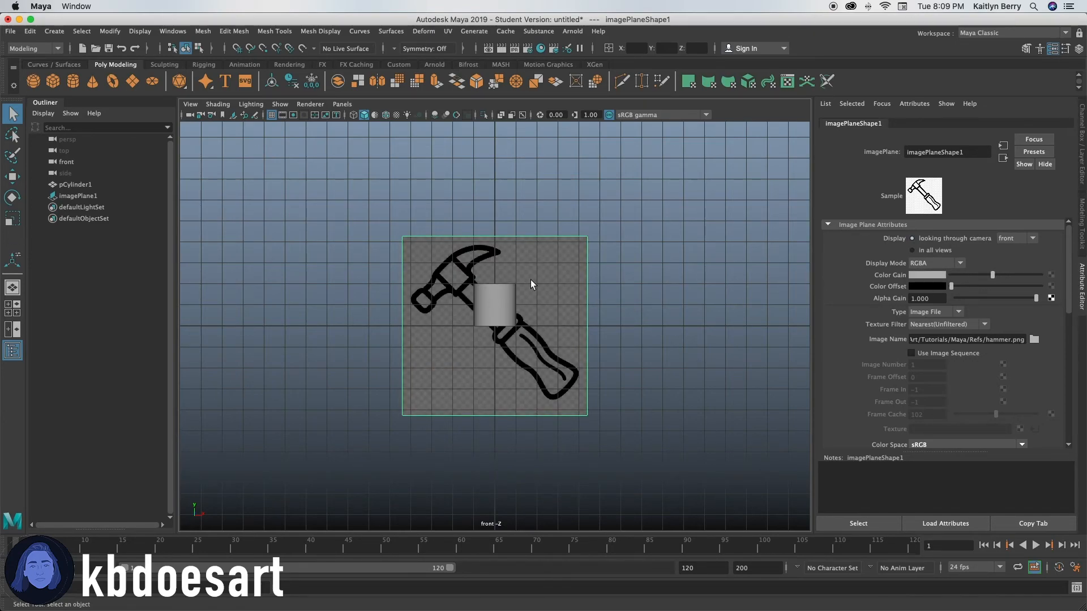
Step: Rotate the hammer image plane about -43 degrees so the hammer stands upright
click(548, 263)
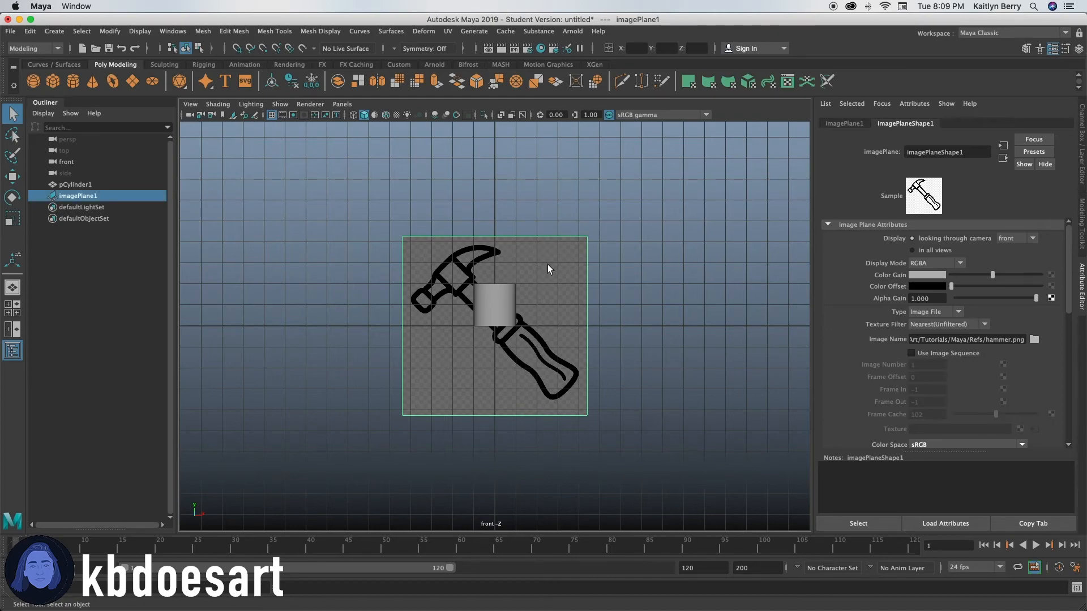
key(e)
drag(538, 233, 561, 298)
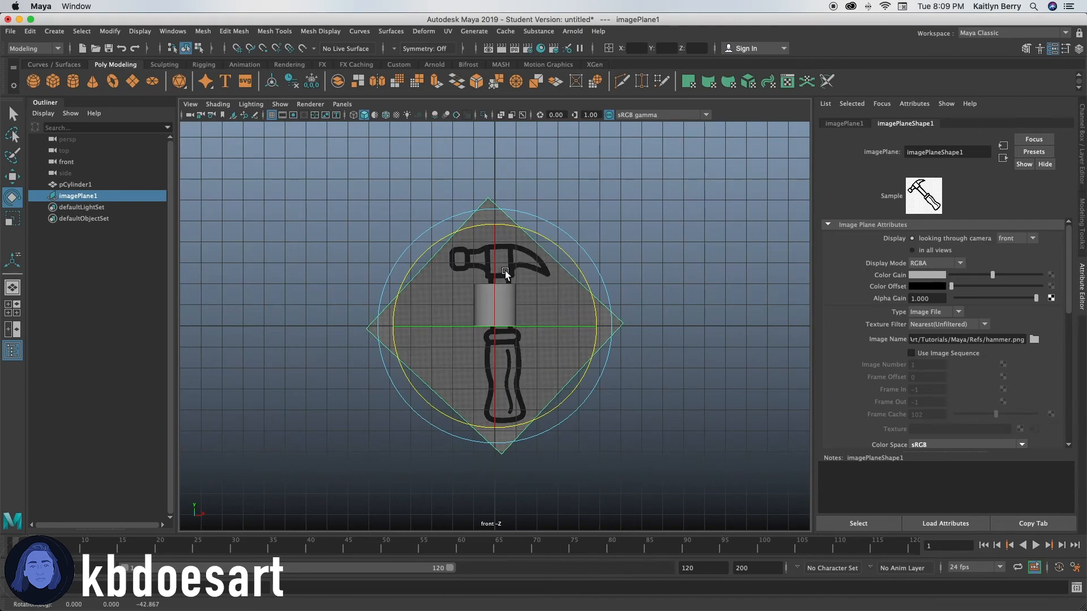
Step: Move the image plane up and slightly sideways so the hammer handle's end lines up with the cylinder
key(w)
drag(494, 241, 494, 147)
drag(573, 231, 562, 230)
alt+middle_drag(512, 274, 502, 344)
scroll(516, 307, down, 1)
scroll(517, 307, down, 2)
scroll(502, 344, up, 1)
Step: Scale the image plane up uniformly and raise it so the handle's wide end surrounds the cylinder's base
key(r)
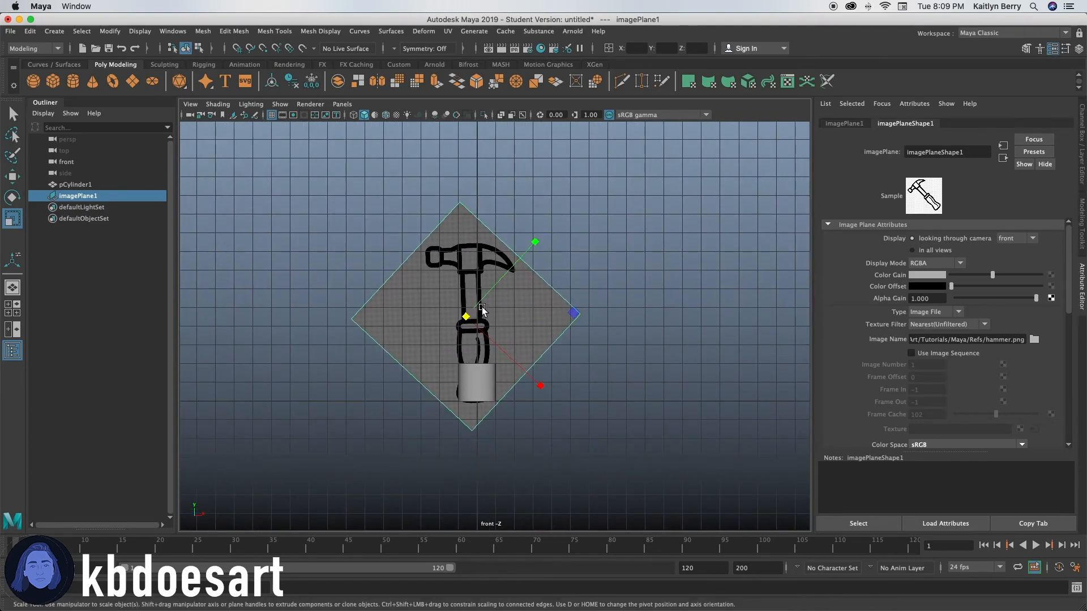
drag(465, 318, 511, 293)
key(w)
drag(472, 257, 469, 234)
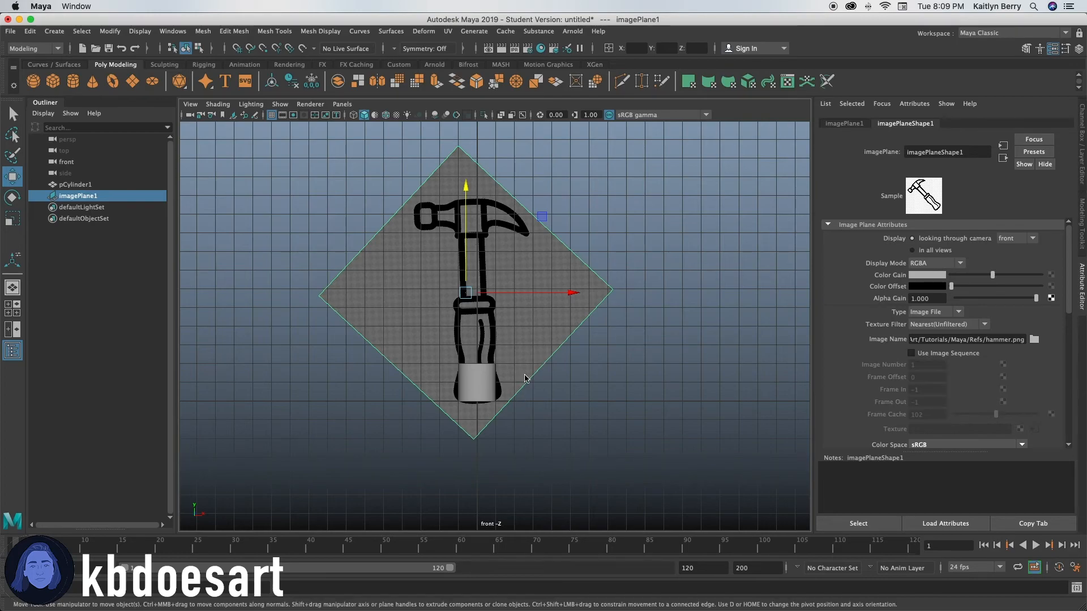
click(613, 353)
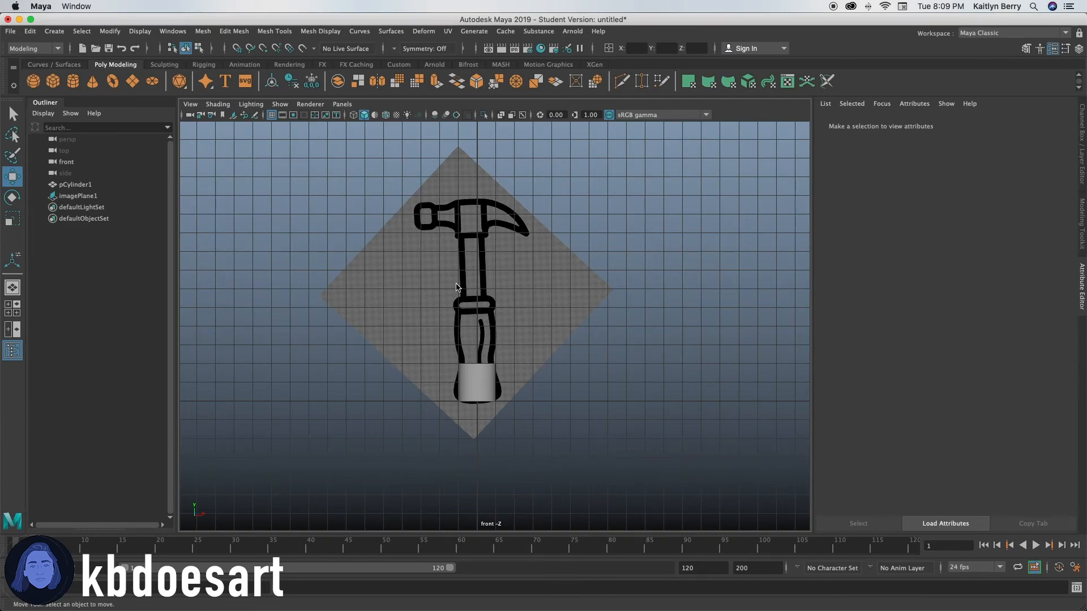
Step: Raise the cylinder's top vertices about 8.9 units to the underside of the hammer head, then return to object mode
click(487, 380)
right_drag(487, 376, 444, 290)
drag(438, 339, 513, 370)
key(w)
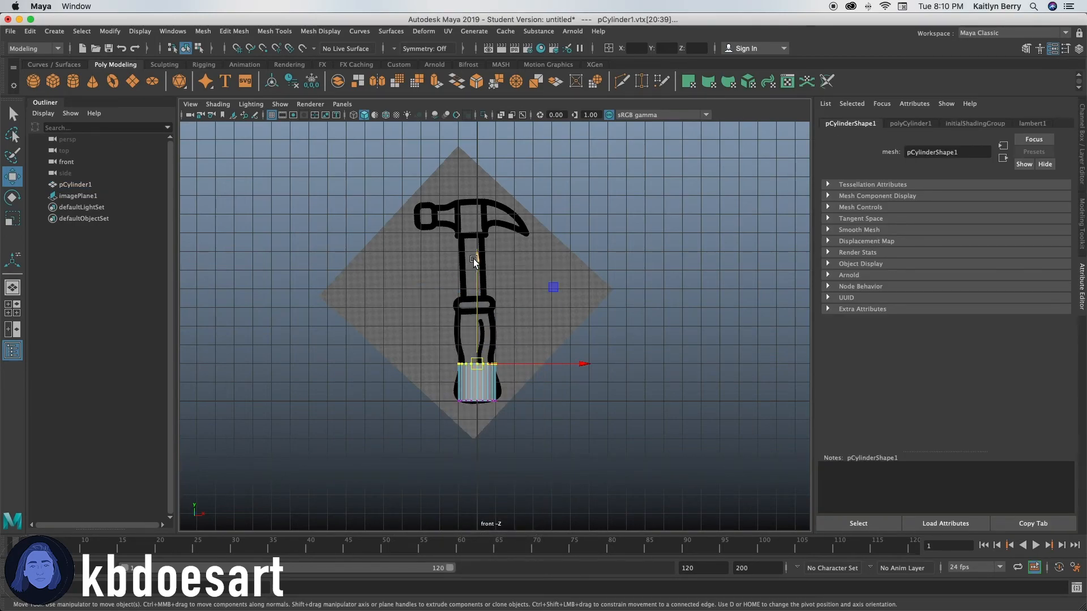
drag(474, 260, 474, 130)
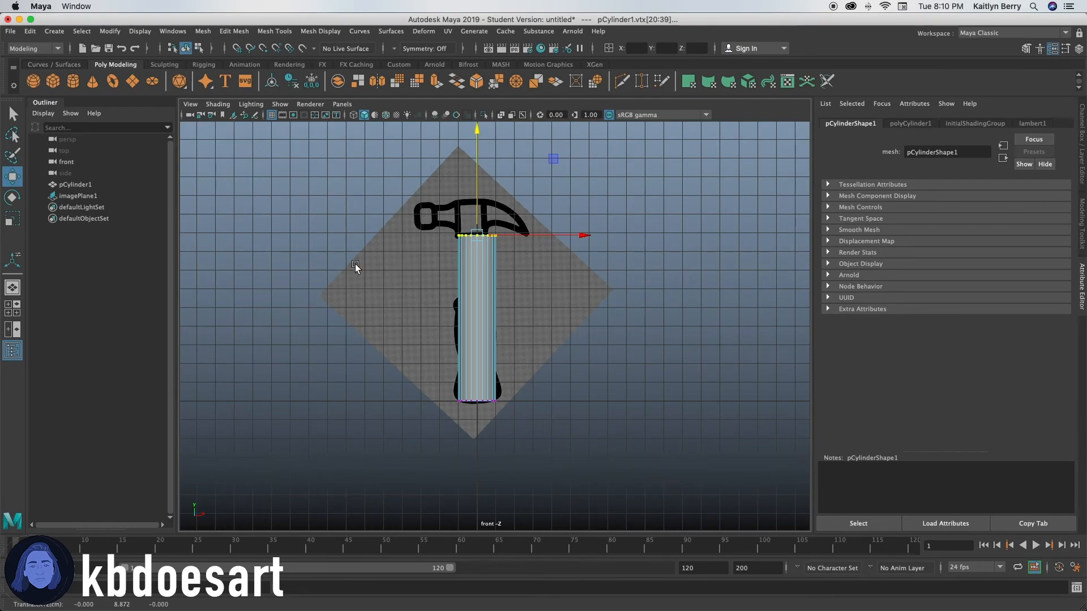
right_click(481, 265)
right_drag(482, 266, 507, 252)
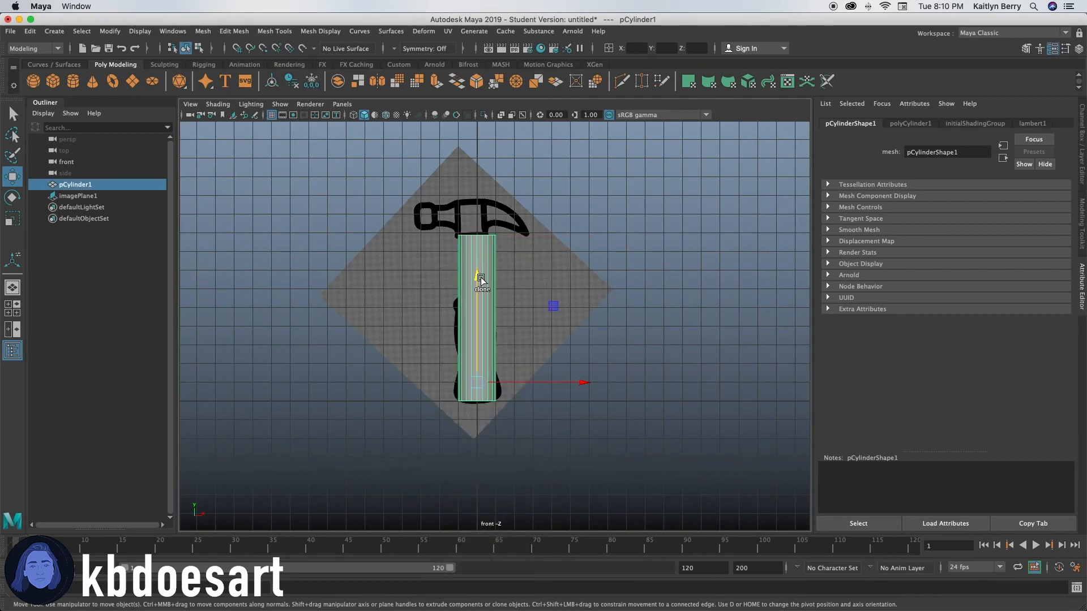
Step: Insert seven evenly spaced horizontal edge loops along the cylinder with Multi-Cut
shift+right_click(481, 277)
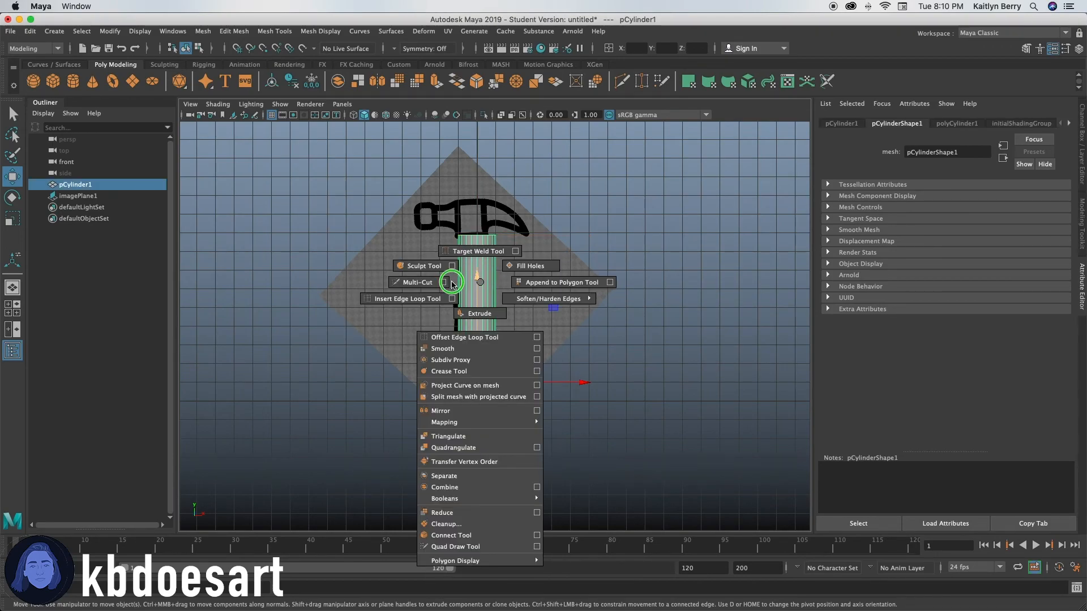
click(423, 283)
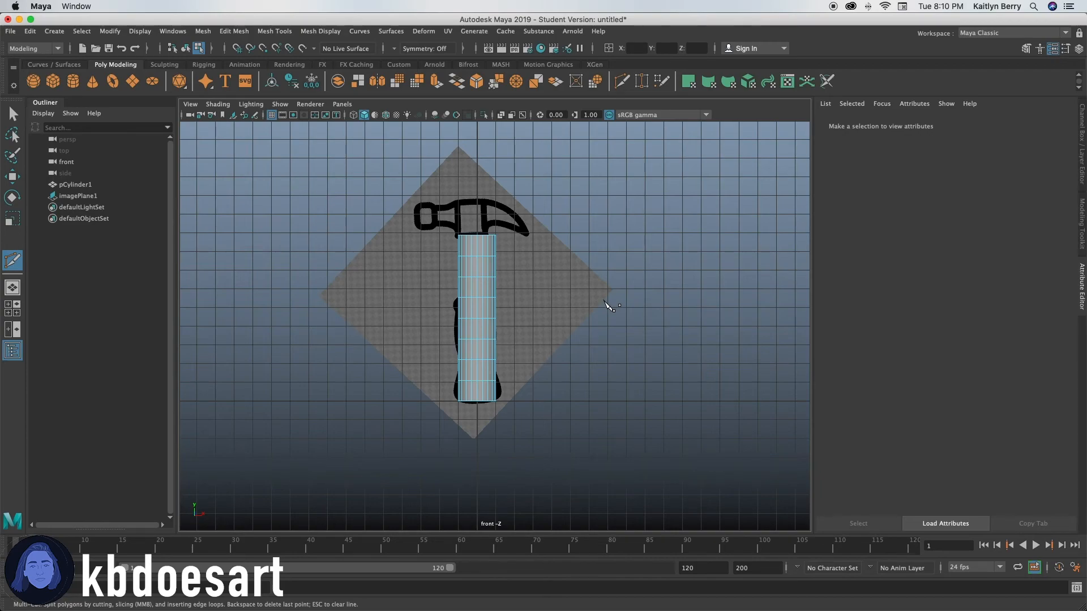
key(w)
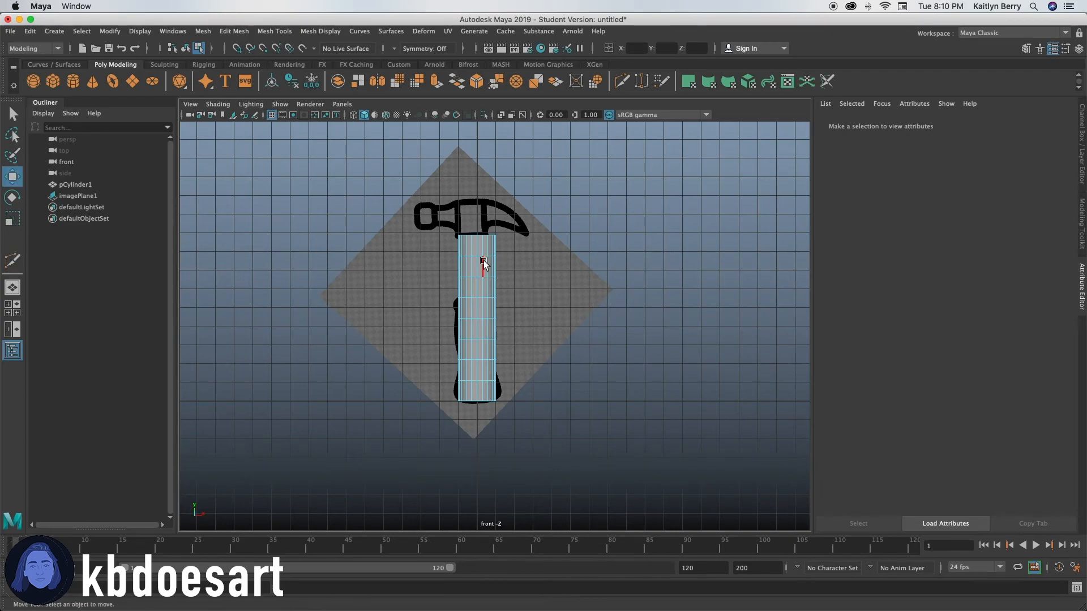
Step: Scale all the cylinder's vertex rows above the base ring slightly inward in width and depth
right_drag(484, 261, 444, 259)
key(q)
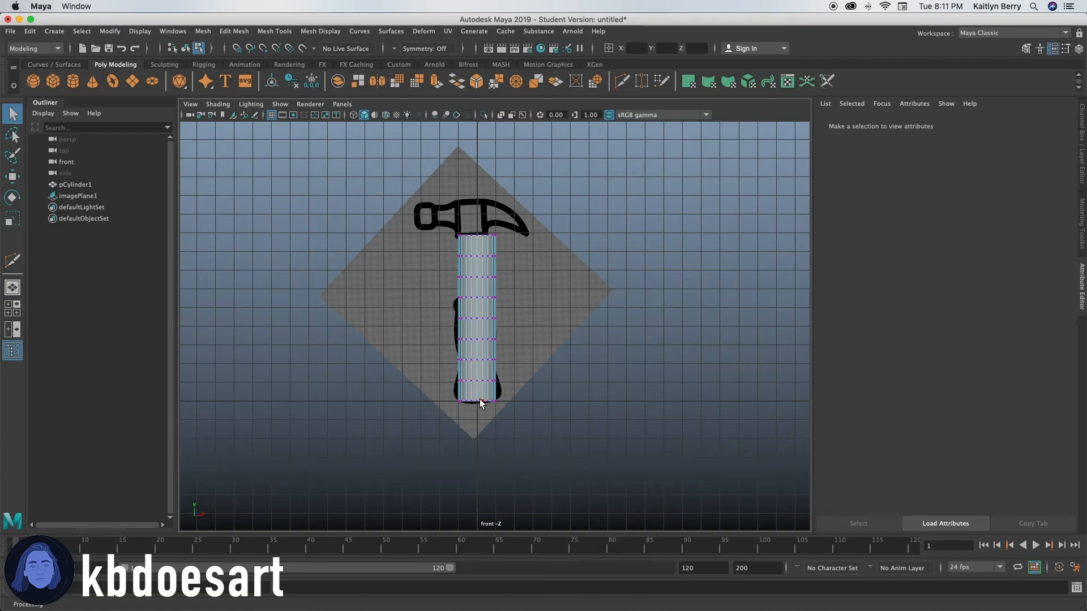
drag(436, 219, 552, 383)
key(r)
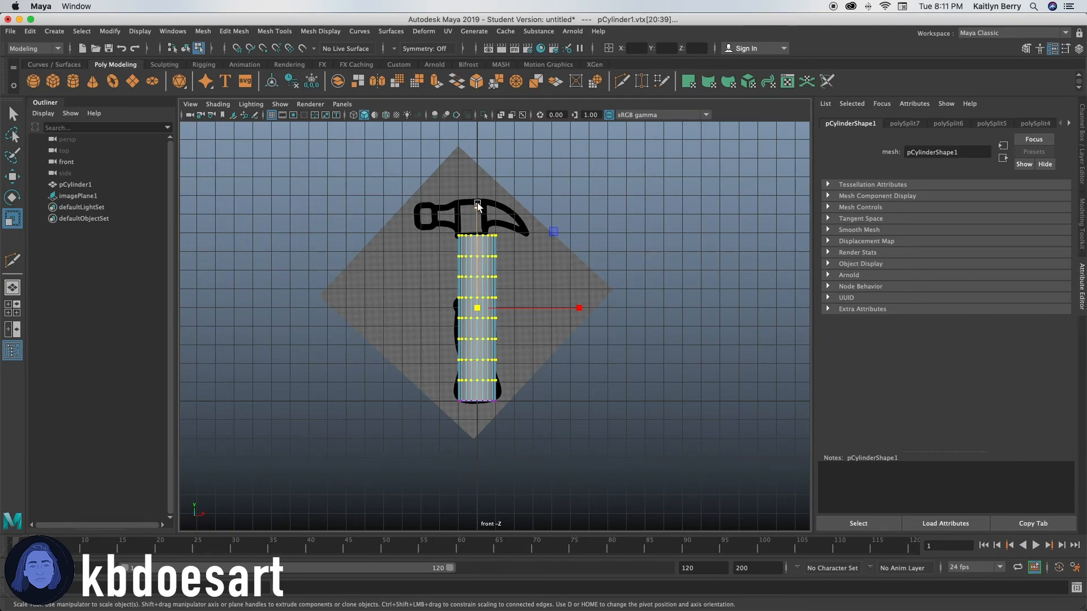
drag(478, 206, 526, 356)
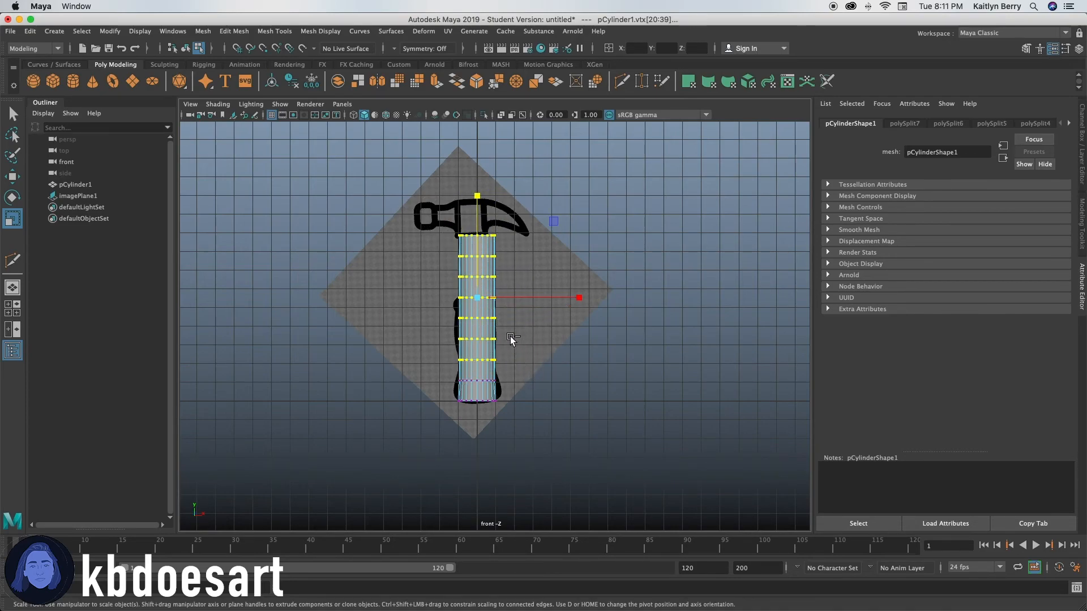
Step: Continue tapering the handle by scaling the upper seven, six and five vertex rows slightly inward in turn
drag(476, 196, 537, 351)
drag(475, 184, 475, 184)
drag(439, 213, 520, 327)
drag(477, 180, 474, 188)
Step: Continue the handle's taper by scaling the upper four, three and two vertex rows and the top ring slightly inward in turn
drag(440, 224, 515, 303)
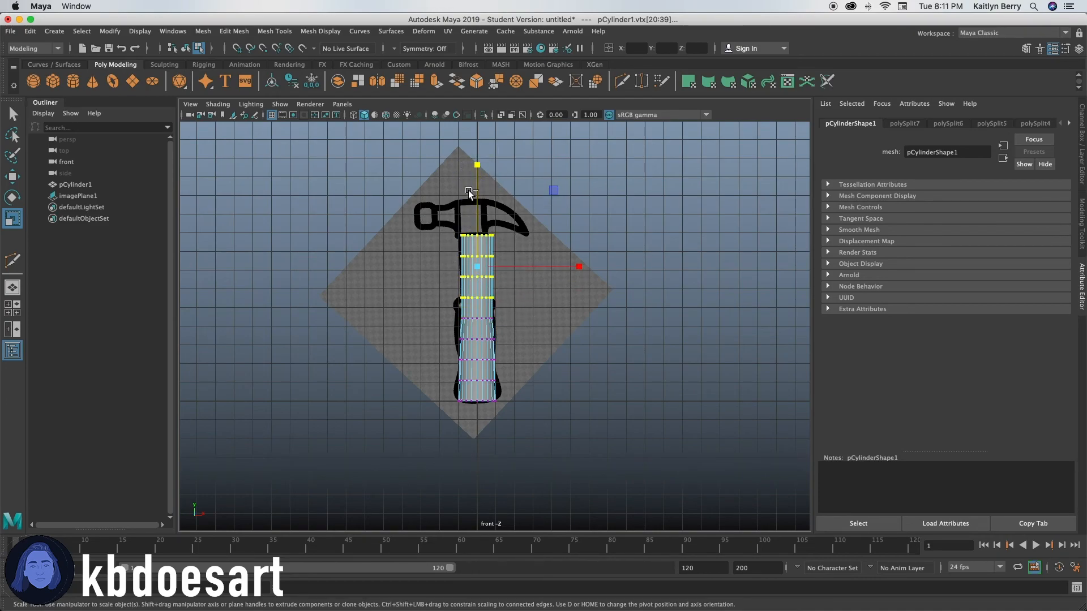
click(480, 165)
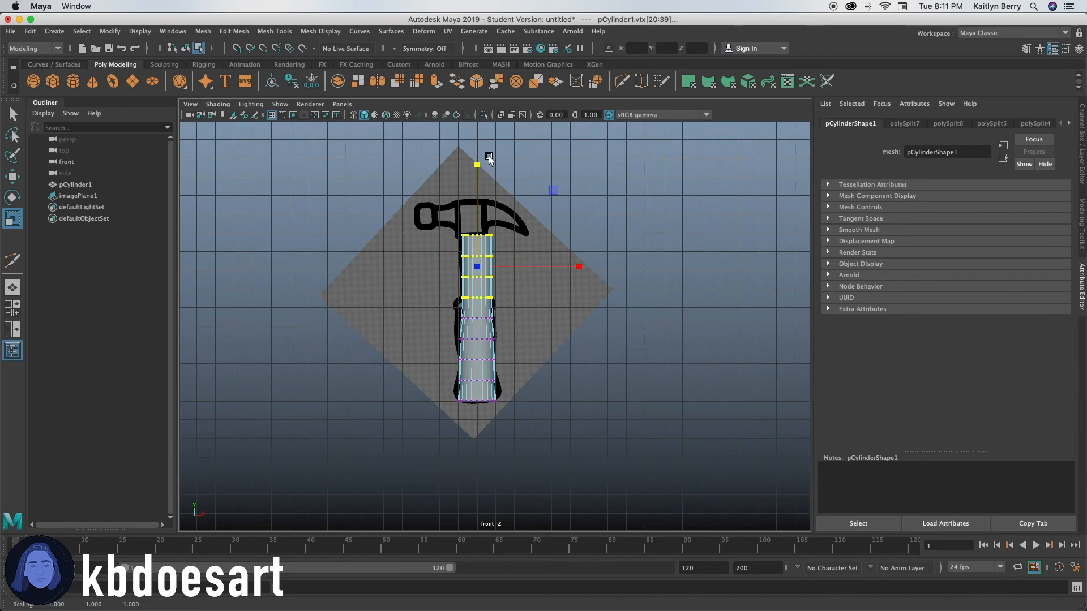
ctrl+drag(478, 163, 477, 161)
drag(445, 222, 504, 284)
ctrl+drag(474, 157, 475, 160)
drag(446, 225, 503, 266)
ctrl+drag(475, 146, 475, 149)
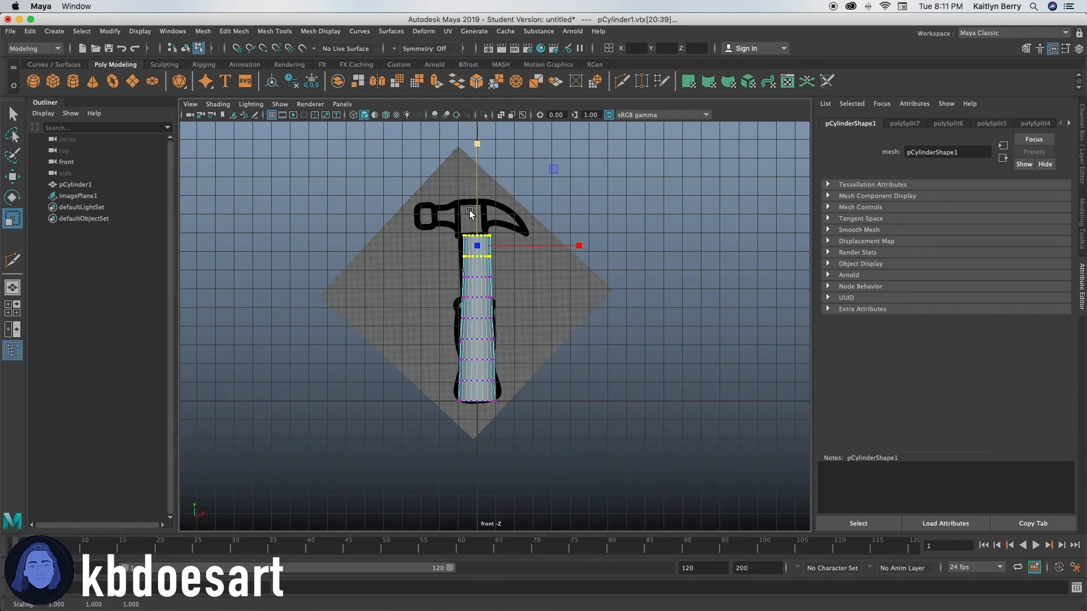
drag(450, 223, 523, 246)
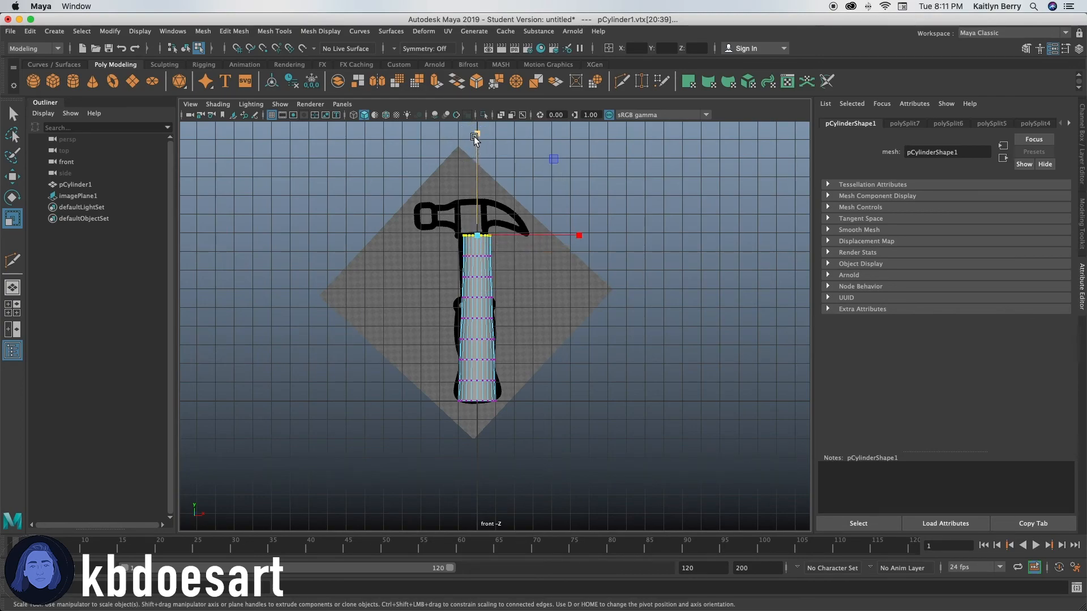
click(537, 368)
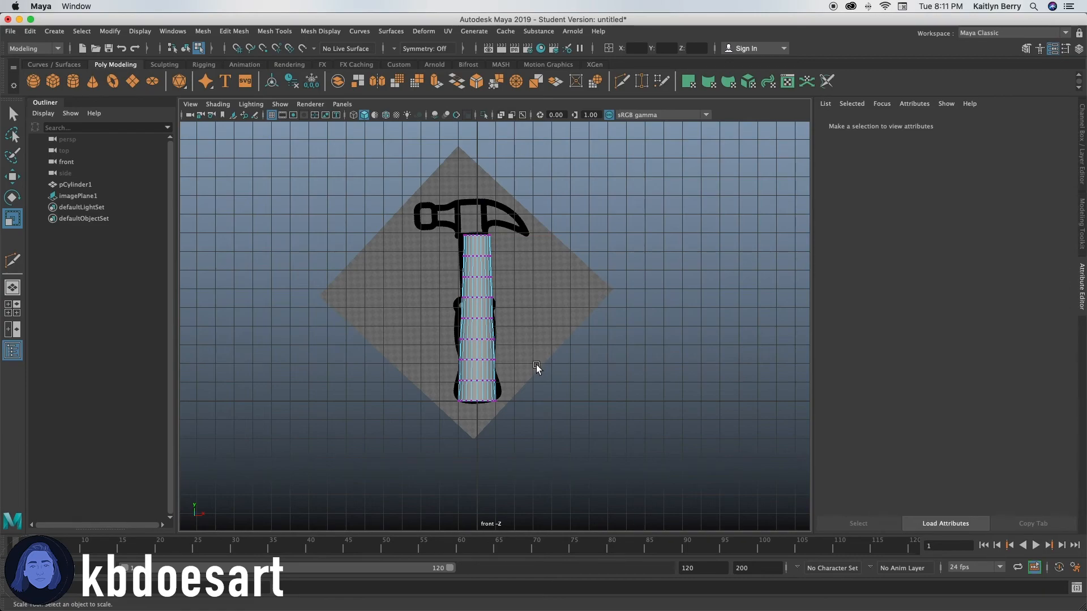
Step: Scale the third vertex row above the base ring inward to about 0.97 in width and depth
drag(453, 329, 529, 348)
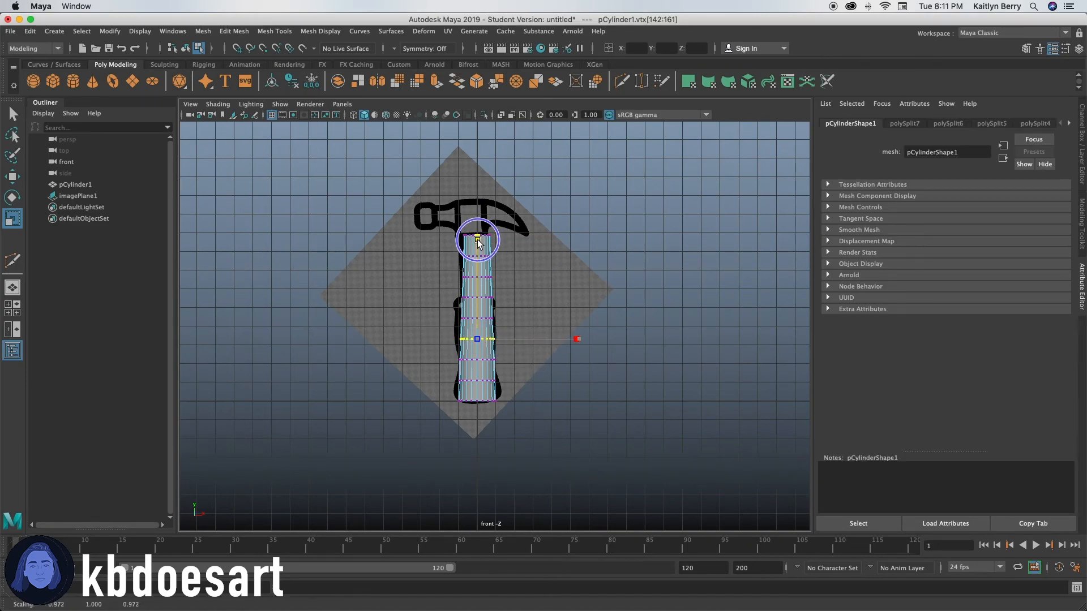
click(629, 373)
alt+right_drag(448, 345, 543, 352)
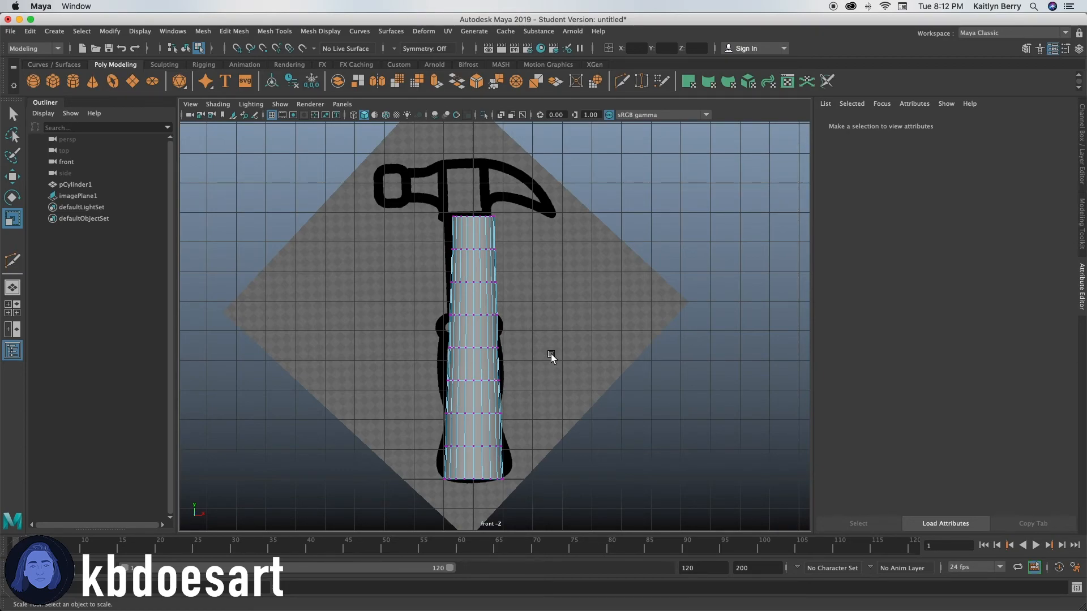
Step: Create a polygon cube in the perspective view and place it just above the top of the handle
key(space)
key(space)
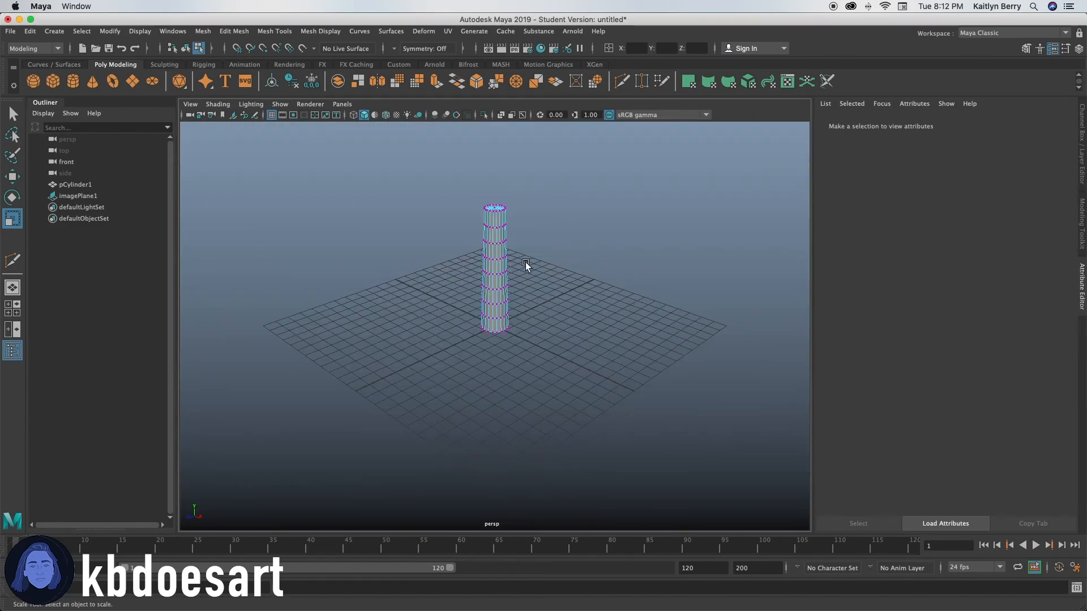
alt+right_drag(471, 281, 592, 270)
alt+middle_drag(591, 270, 559, 445)
alt+drag(559, 445, 549, 430)
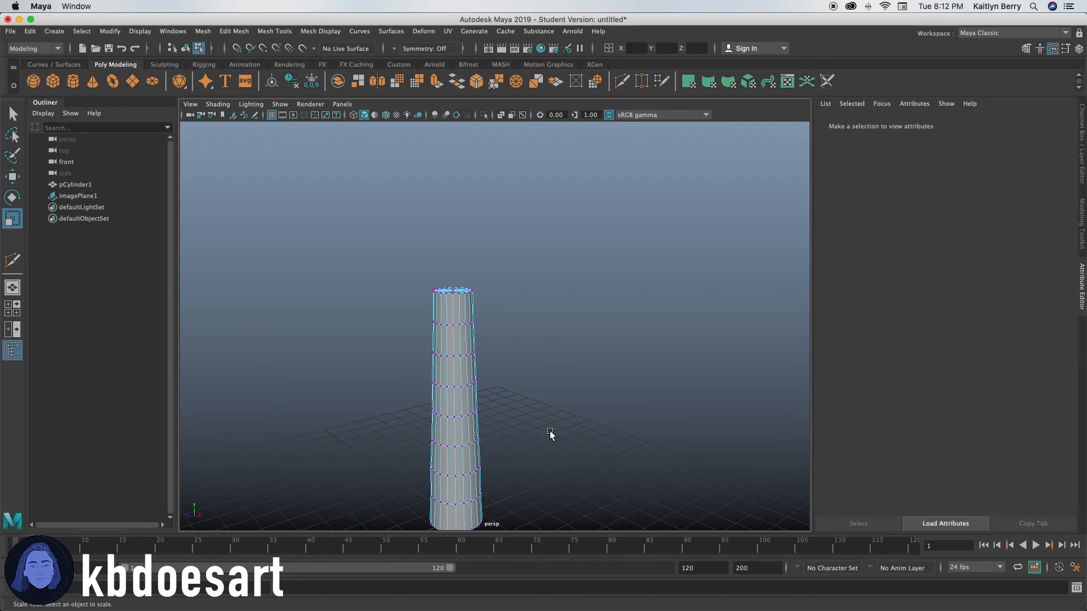
mouse_move(557, 377)
alt+mouse_down()
mouse_move(604, 356)
mouse_move(571, 394)
alt+mouse_up()
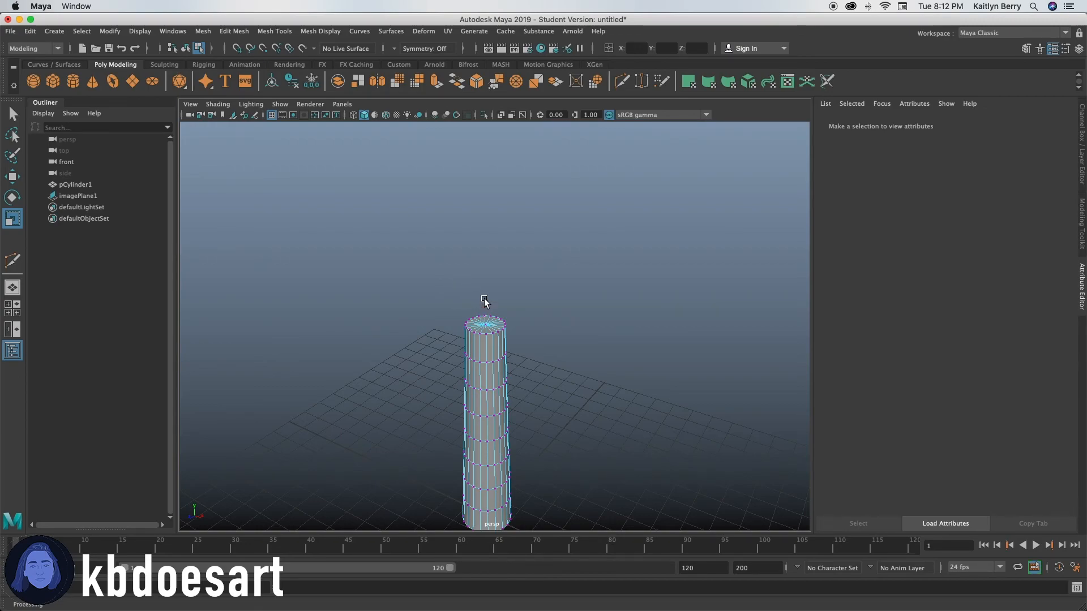
click(54, 80)
alt+drag(557, 402, 407, 220)
key(w)
alt+drag(542, 478, 578, 417)
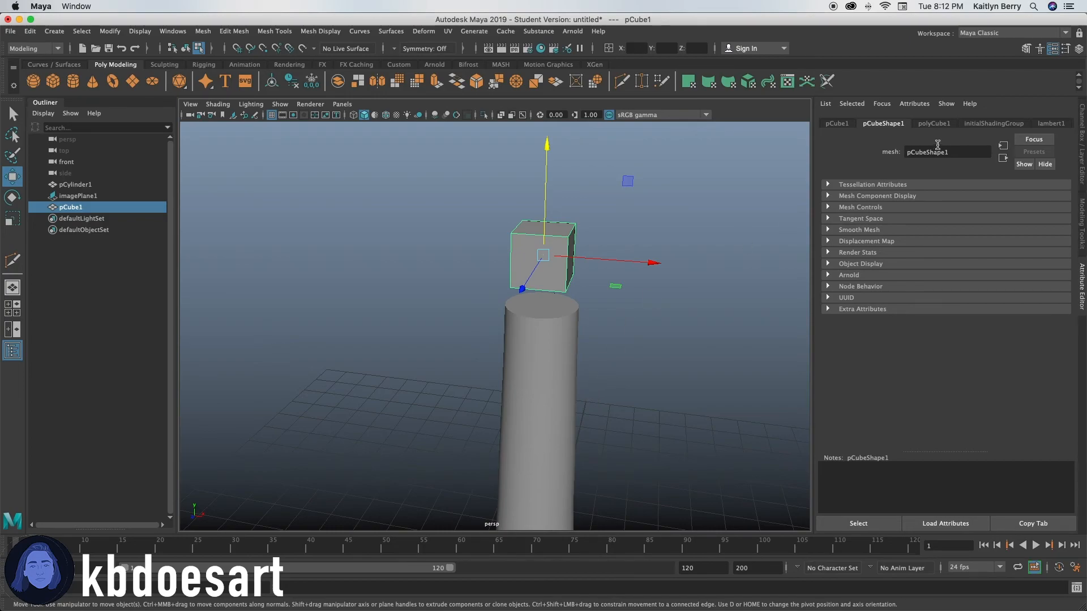
Step: Set the cube's width, height and depth subdivisions to 5 each
click(933, 123)
click(903, 236)
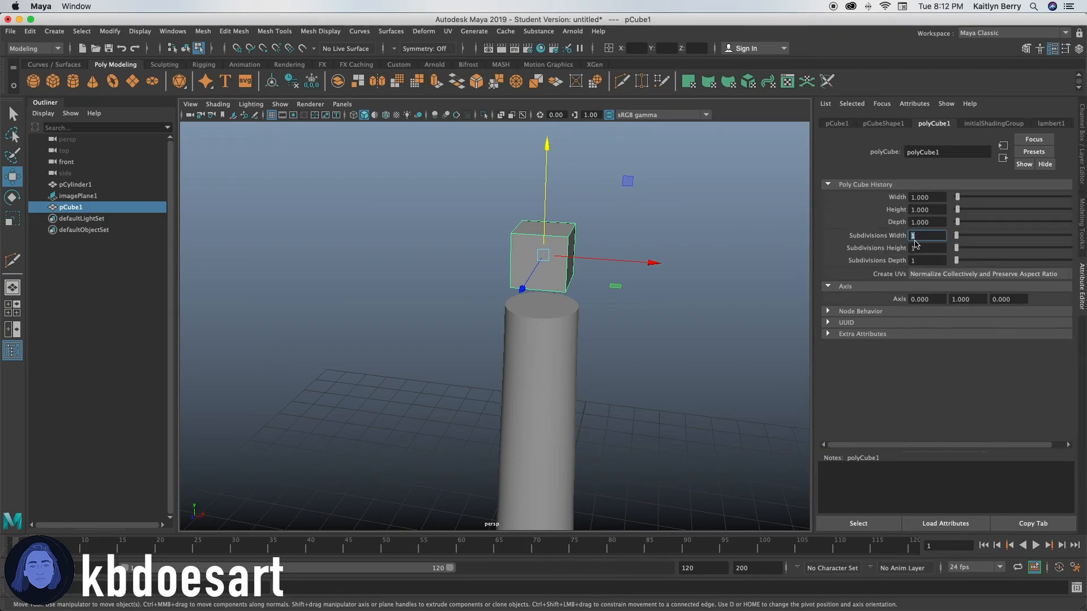
text(5)
key(Tab)
text(5)
key(Tab)
text(5)
key(Return)
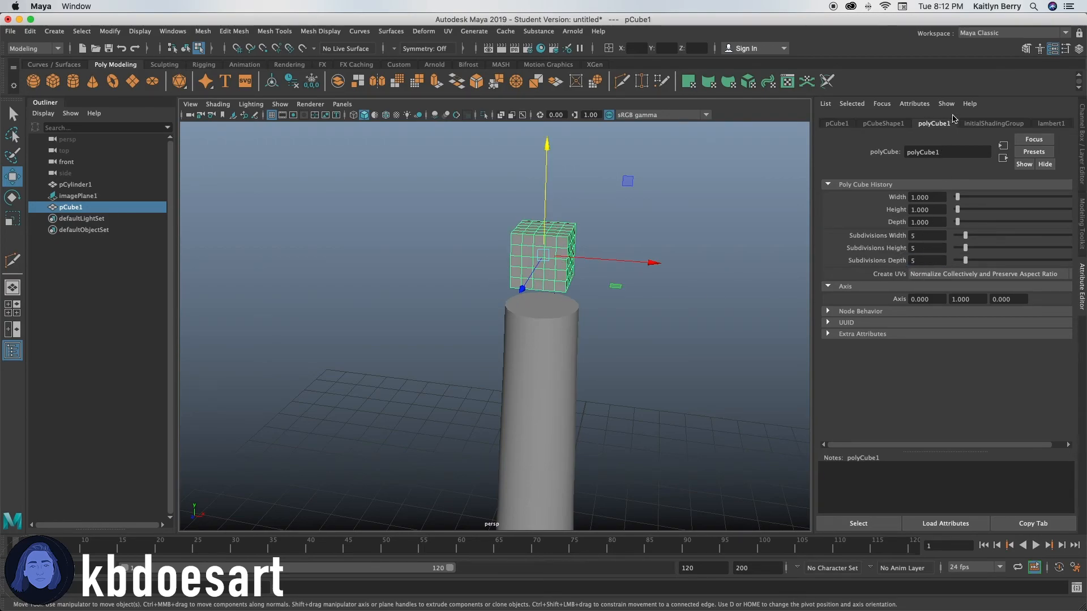
Step: Scale the cube to about 1.35 in width and 1.52 in depth so it extends past the handle's top
alt+drag(640, 334, 560, 326)
alt+drag(464, 318, 494, 312)
right_click(522, 252)
right_drag(522, 252, 552, 239)
key(r)
drag(524, 277, 549, 315)
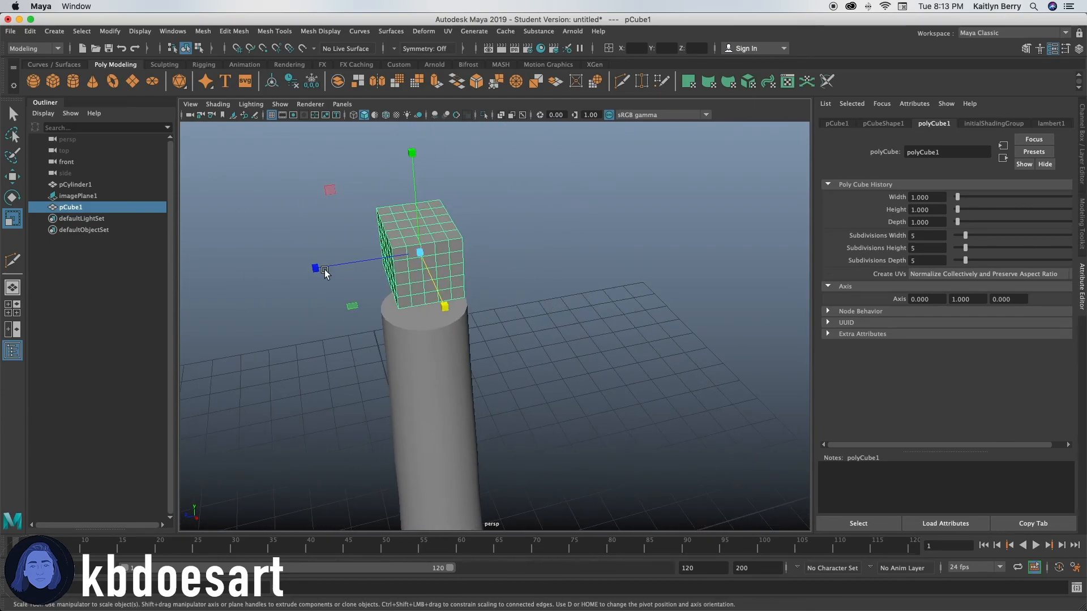
drag(333, 268, 279, 276)
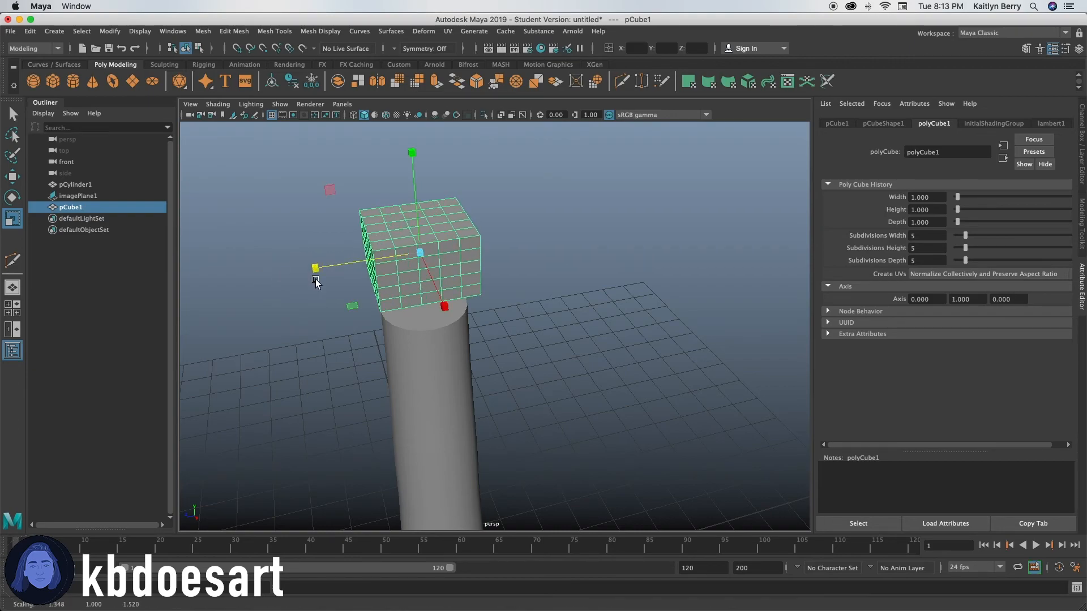
Step: Combine the cube and the handle cylinder into one mesh
alt+drag(422, 310, 436, 353)
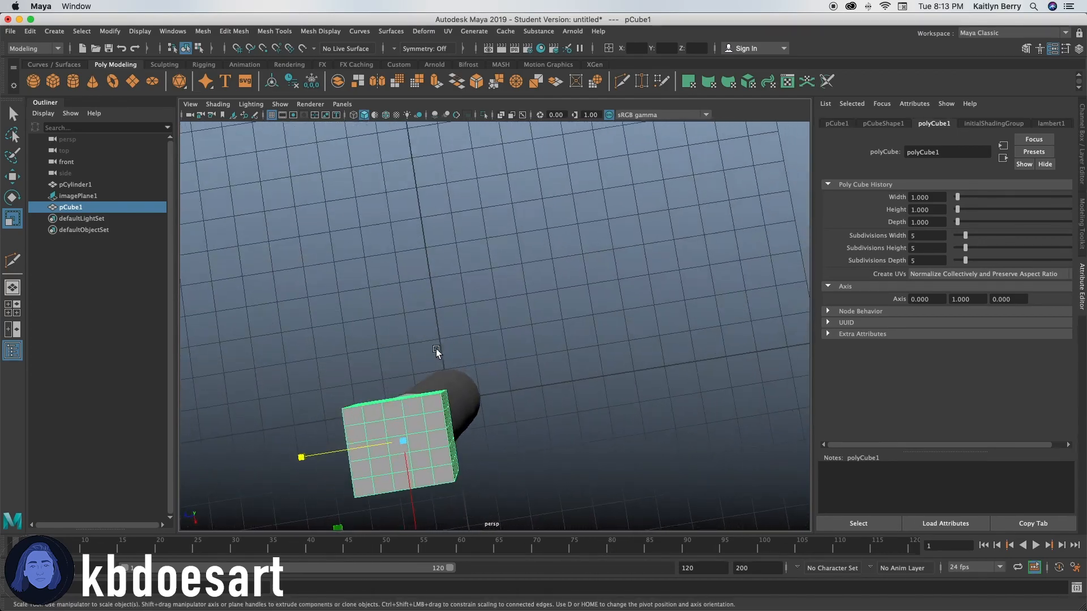
alt+middle_drag(436, 354, 598, 249)
alt+drag(597, 251, 500, 175)
alt+middle_drag(501, 175, 438, 277)
click(208, 28)
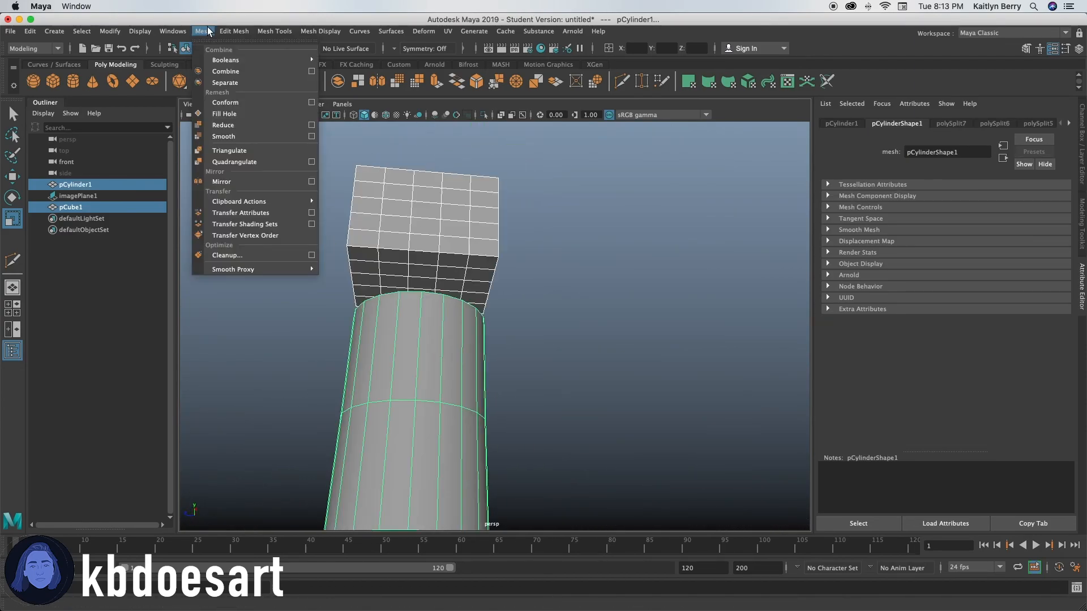
click(225, 72)
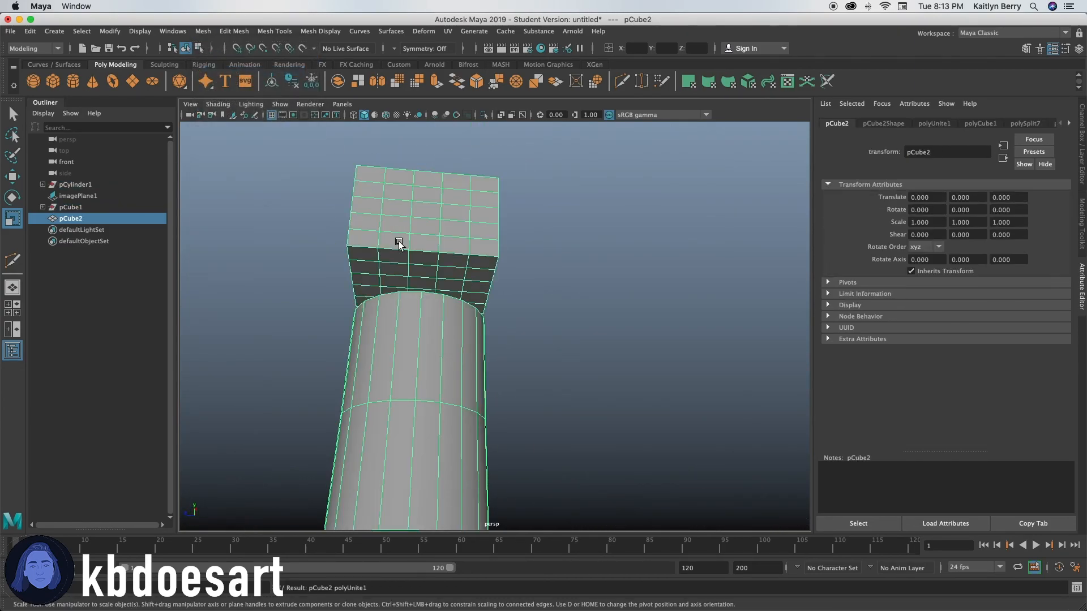
Step: Select the handle's top cap faces together with all the faces on the underside of the cube
right_click(414, 275)
right_drag(414, 275, 413, 304)
key(q)
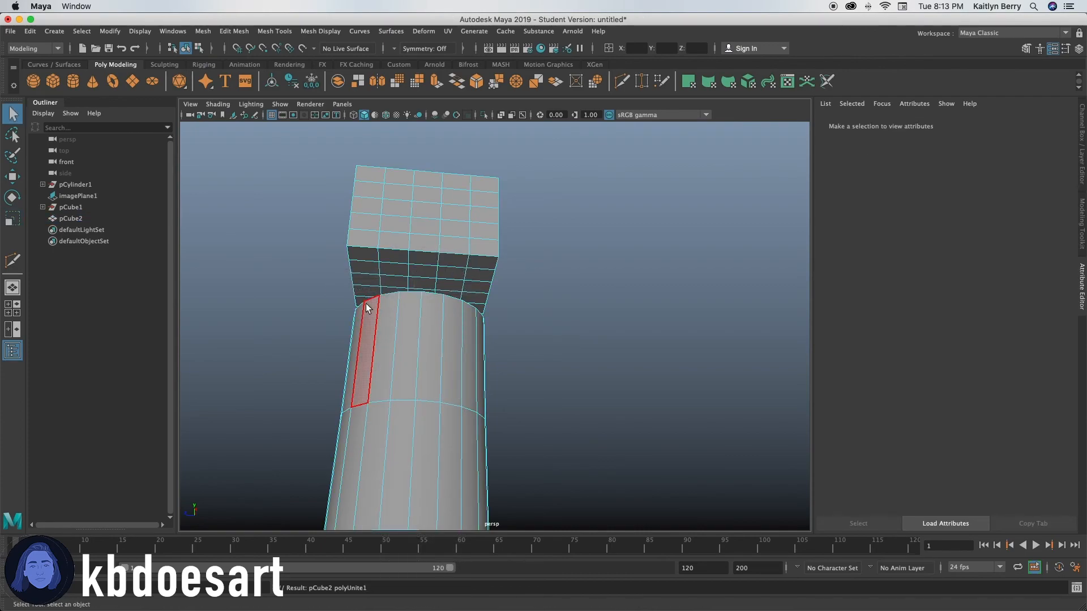
mouse_move(391, 304)
alt+mouse_down()
mouse_move(375, 366)
mouse_move(413, 358)
mouse_move(436, 327)
mouse_move(396, 348)
mouse_move(432, 347)
mouse_move(373, 340)
mouse_move(456, 325)
mouse_move(376, 338)
mouse_move(395, 343)
mouse_move(395, 331)
alt+mouse_up()
mouse_move(390, 265)
mouse_down()
mouse_move(365, 292)
mouse_move(368, 267)
mouse_move(443, 262)
mouse_move(471, 277)
mouse_move(432, 300)
mouse_move(401, 272)
mouse_move(417, 287)
mouse_move(439, 284)
mouse_up()
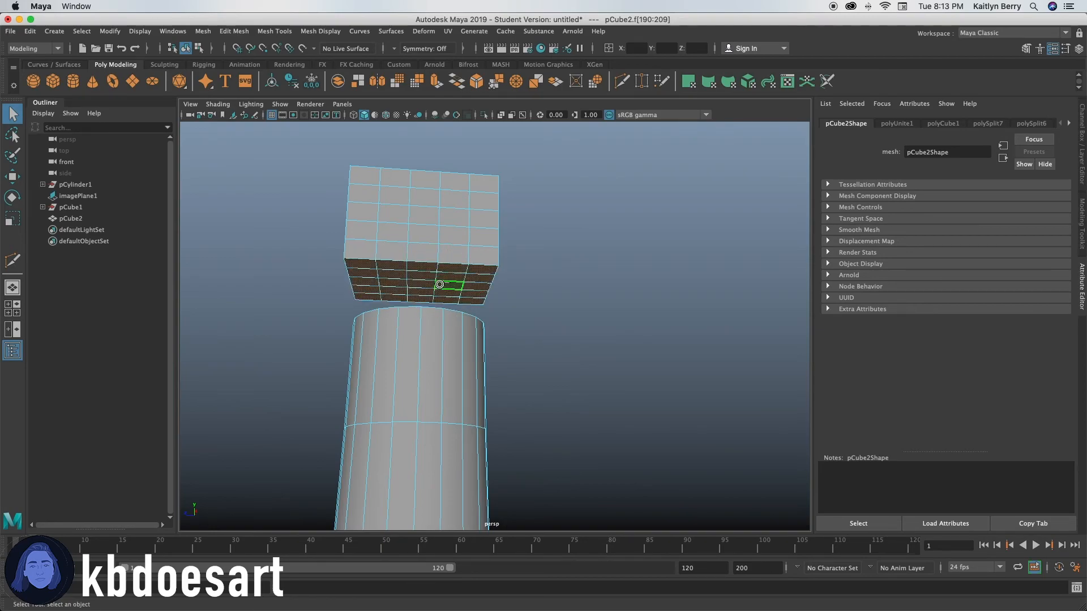
Step: Reset the Bridge options to a linear path with automatic direction and bridge the cube's underside to the handle's top
click(232, 31)
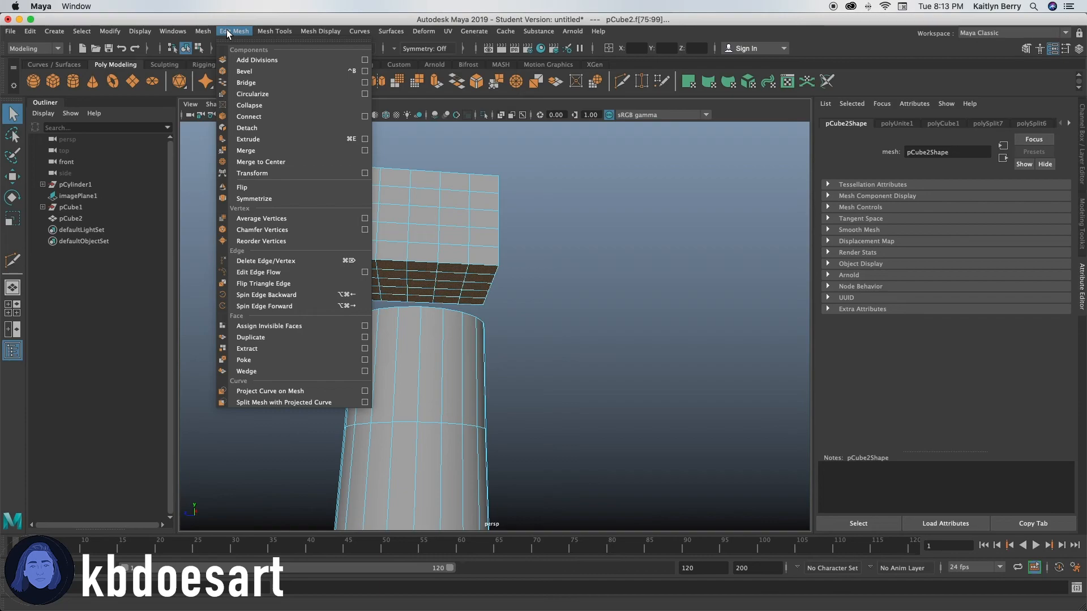
click(231, 23)
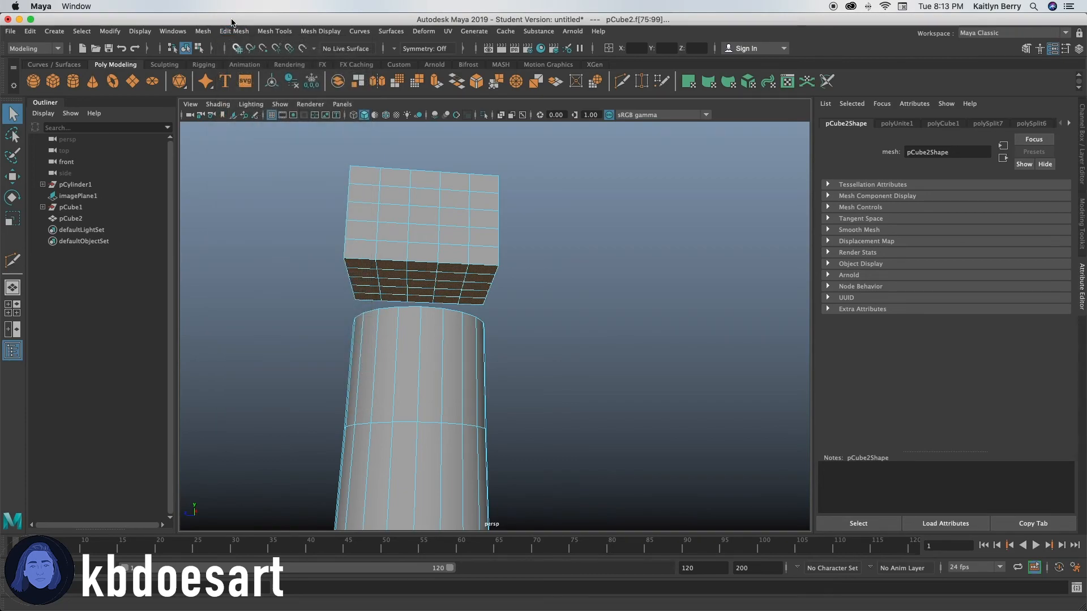
click(248, 32)
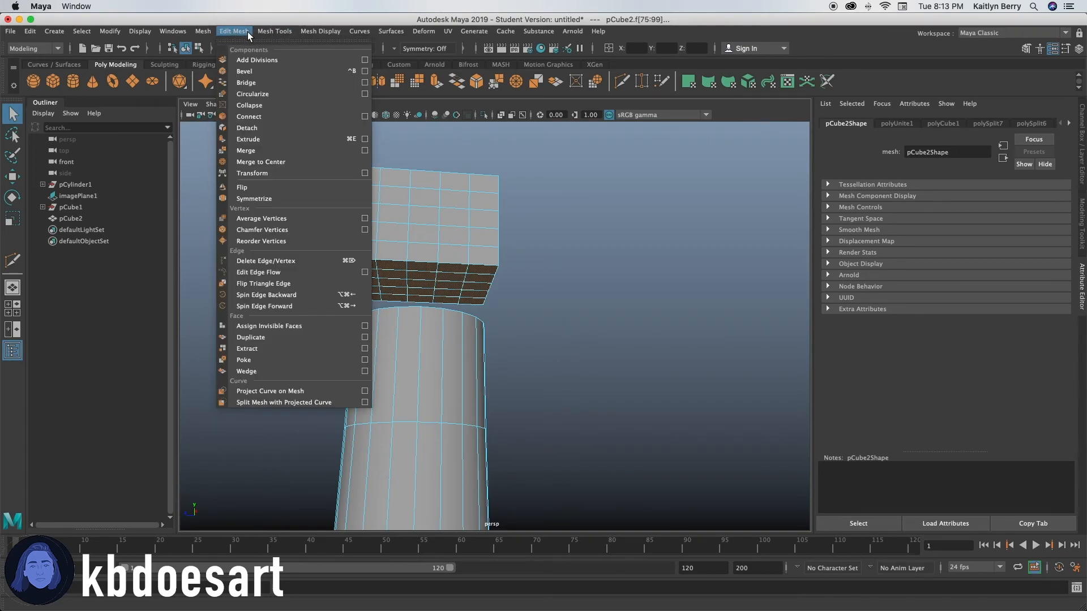
click(364, 82)
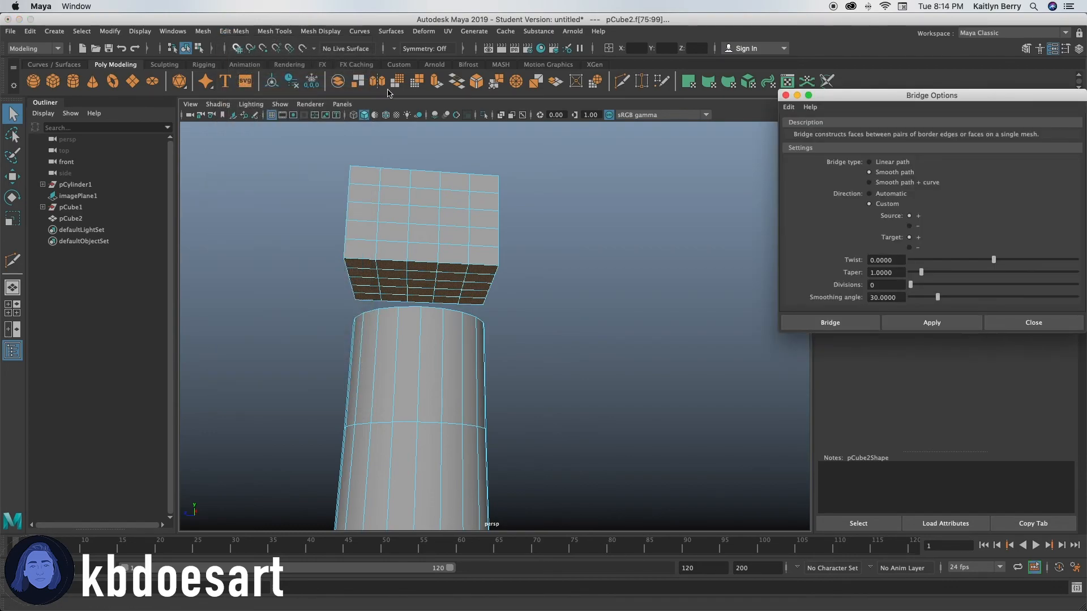
click(870, 162)
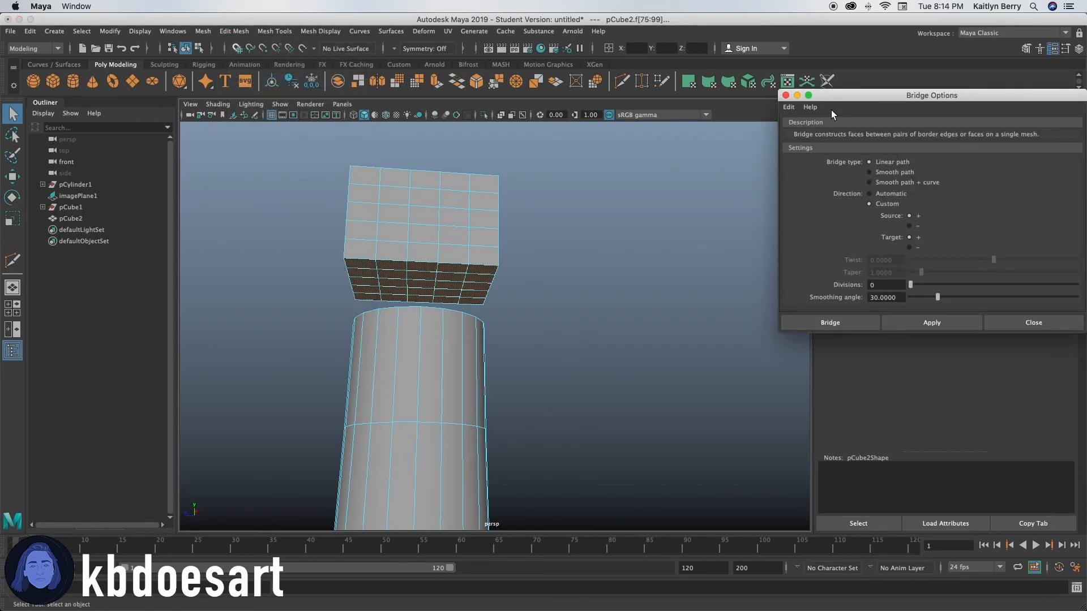
click(788, 107)
click(812, 126)
drag(906, 97, 801, 79)
click(832, 304)
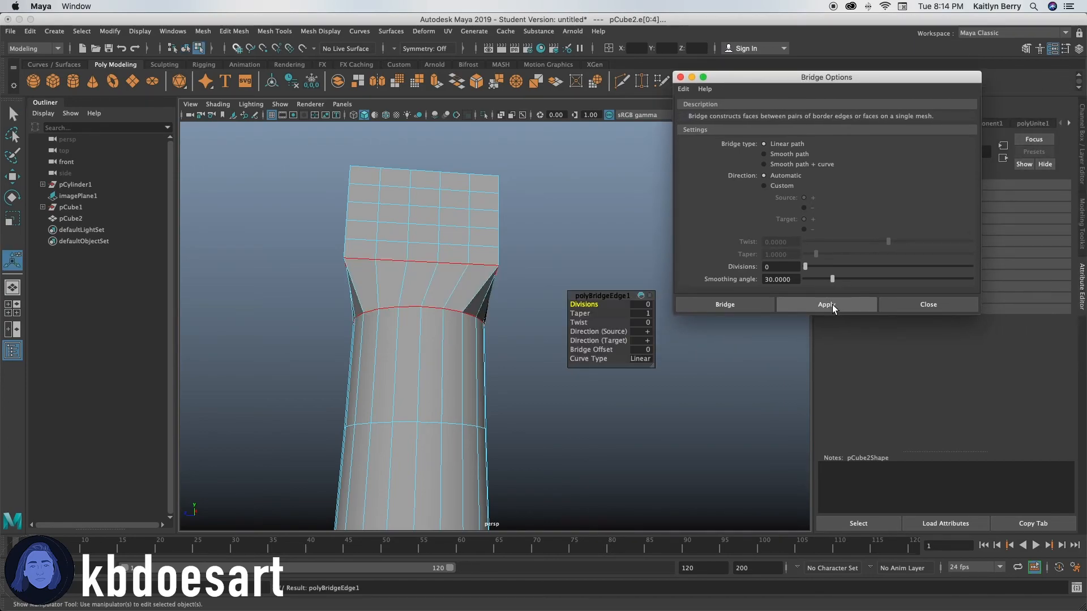
Step: Adjust the bridge's twist to about -4.584 and check the mesh in smooth preview
alt+drag(369, 321, 442, 362)
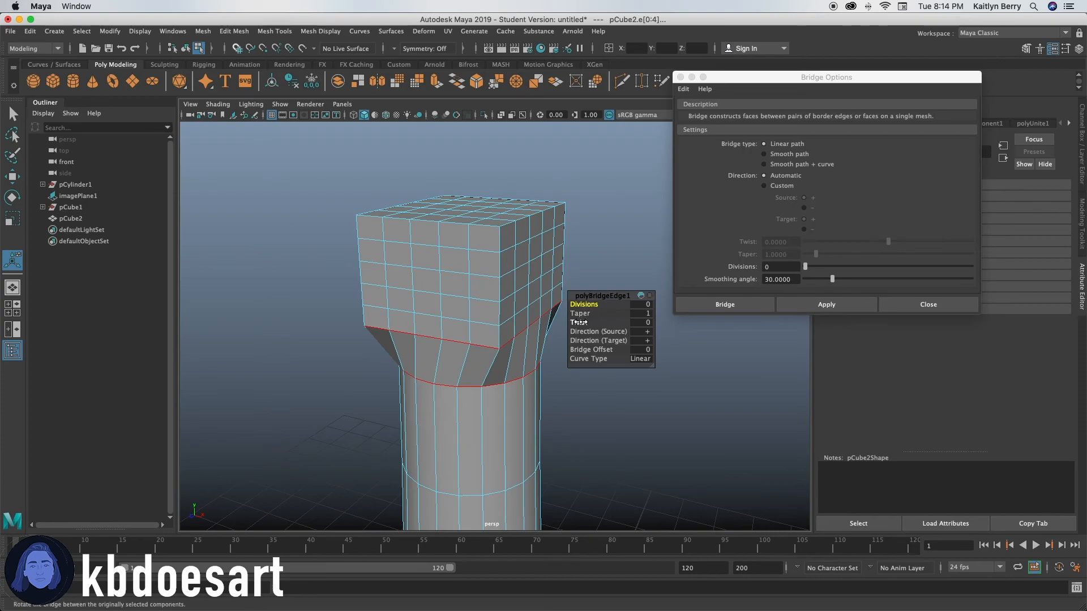
click(578, 322)
mouse_move(578, 322)
middle_down()
mouse_move(589, 317)
mouse_move(560, 331)
middle_up()
alt+drag(435, 362, 371, 351)
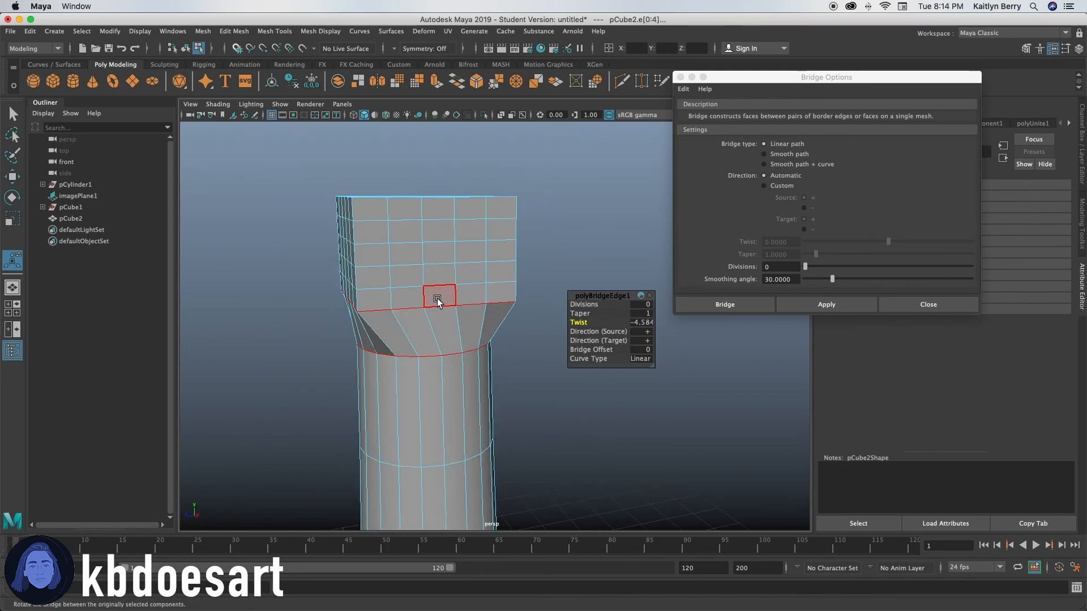
key(3)
key(1)
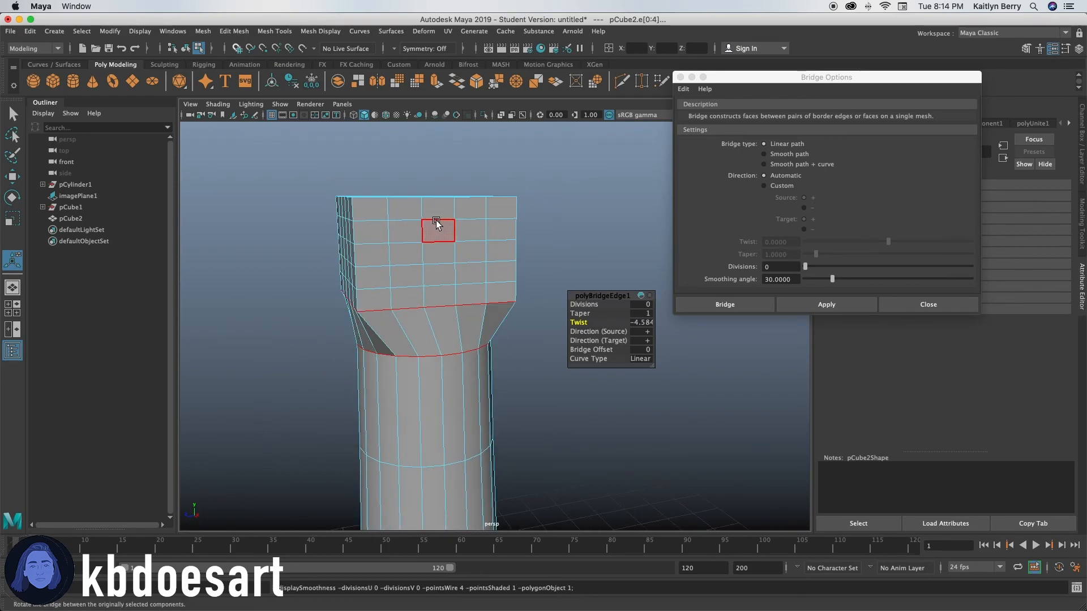
click(928, 305)
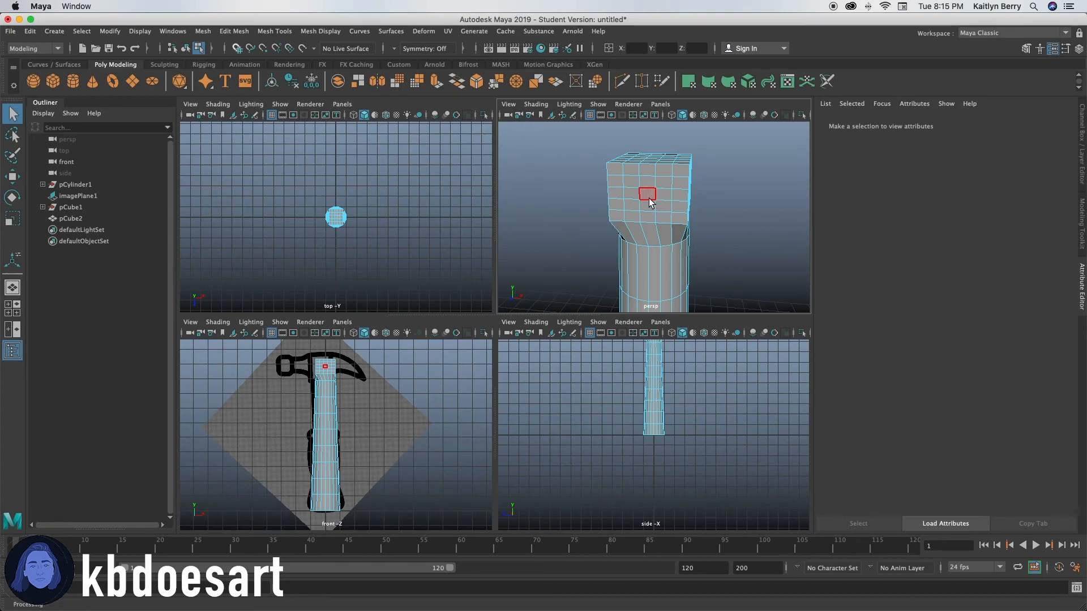
Step: Select all the faces on the claw-facing side of the hammer head block
alt+drag(580, 206, 620, 199)
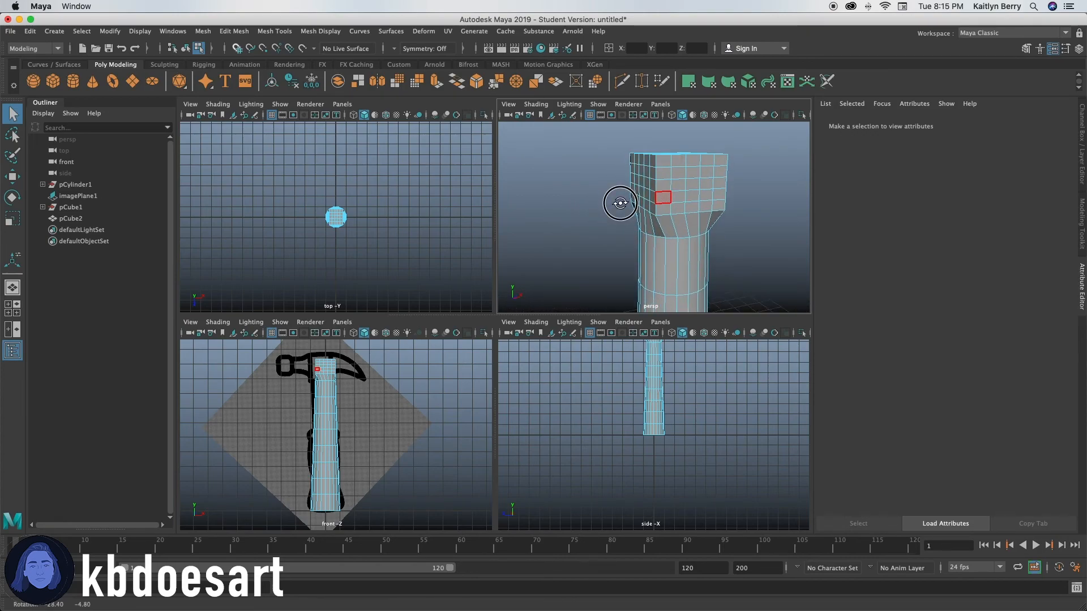
click(642, 169)
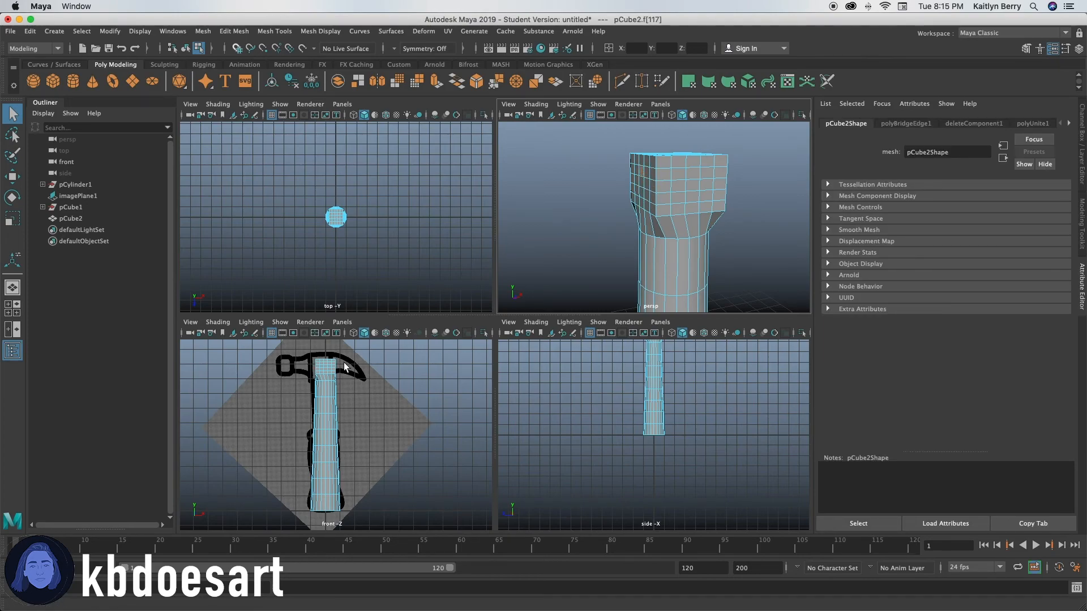
alt+drag(638, 187, 704, 198)
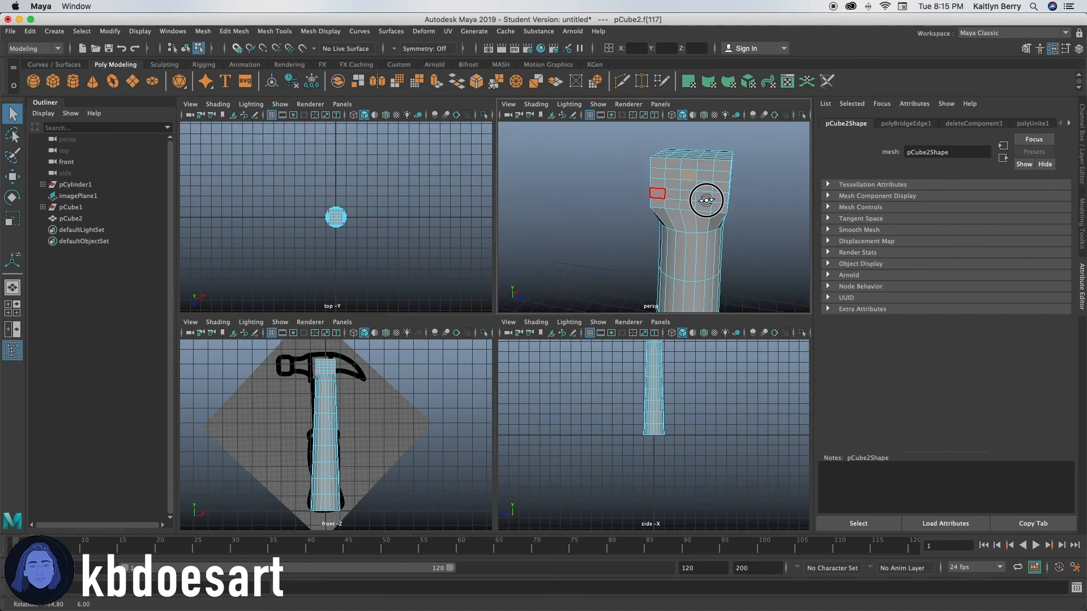
alt+middle_drag(704, 199, 619, 222)
alt+right_drag(619, 221, 650, 219)
alt+middle_drag(650, 218, 686, 191)
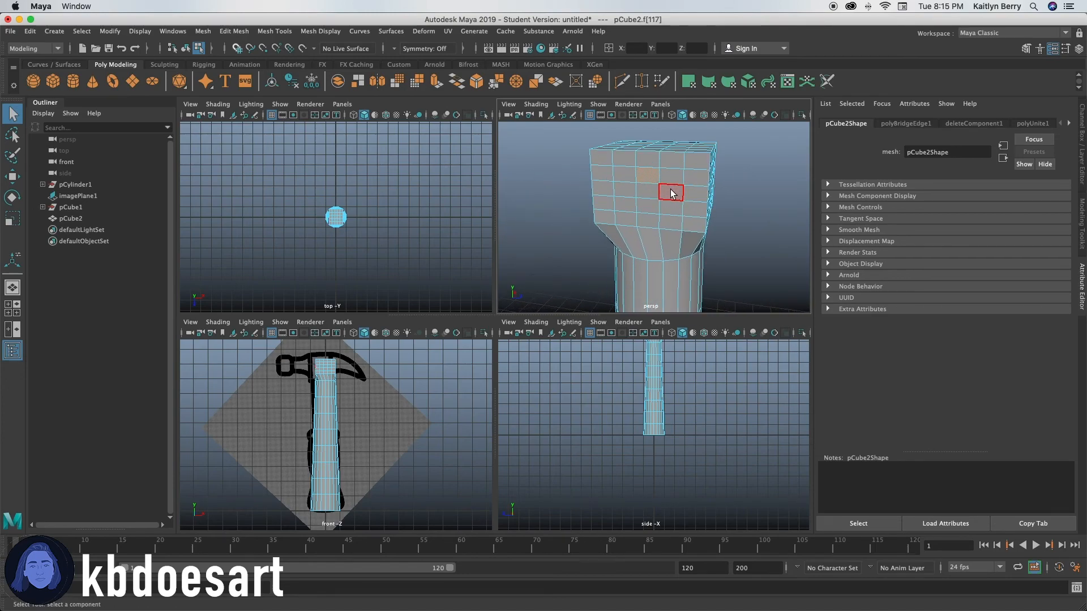
click(669, 168)
mouse_move(669, 169)
mouse_down()
mouse_move(687, 162)
mouse_move(681, 199)
mouse_move(635, 209)
mouse_move(684, 204)
mouse_move(606, 206)
mouse_move(611, 175)
mouse_move(623, 189)
mouse_move(647, 157)
mouse_move(719, 183)
mouse_up()
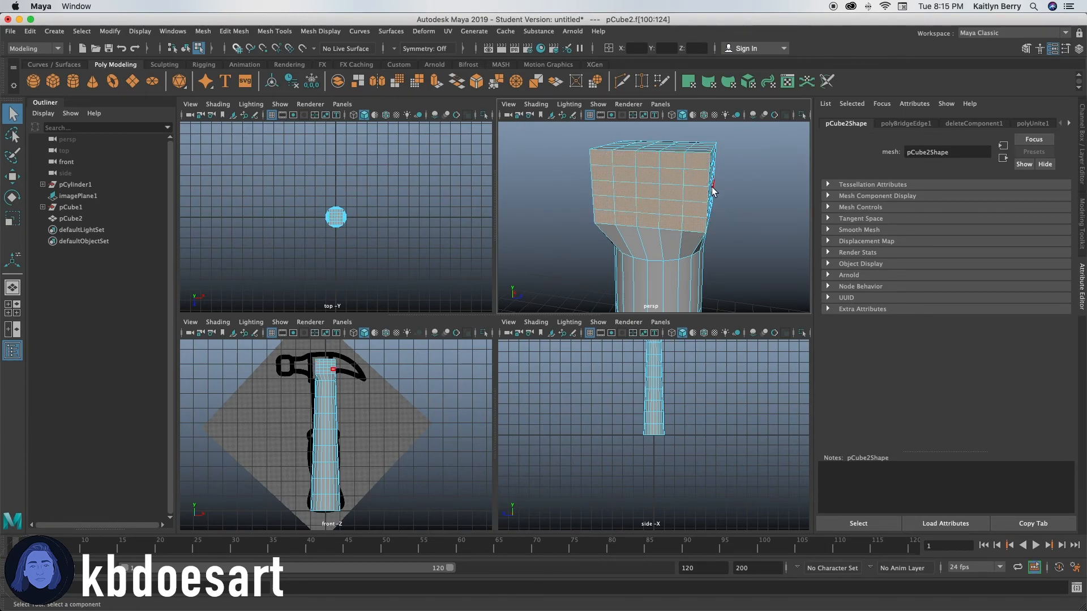
Step: In the front view, lower all the head block's vertices close to the handle's top and scale them up slightly
alt+drag(704, 226, 577, 218)
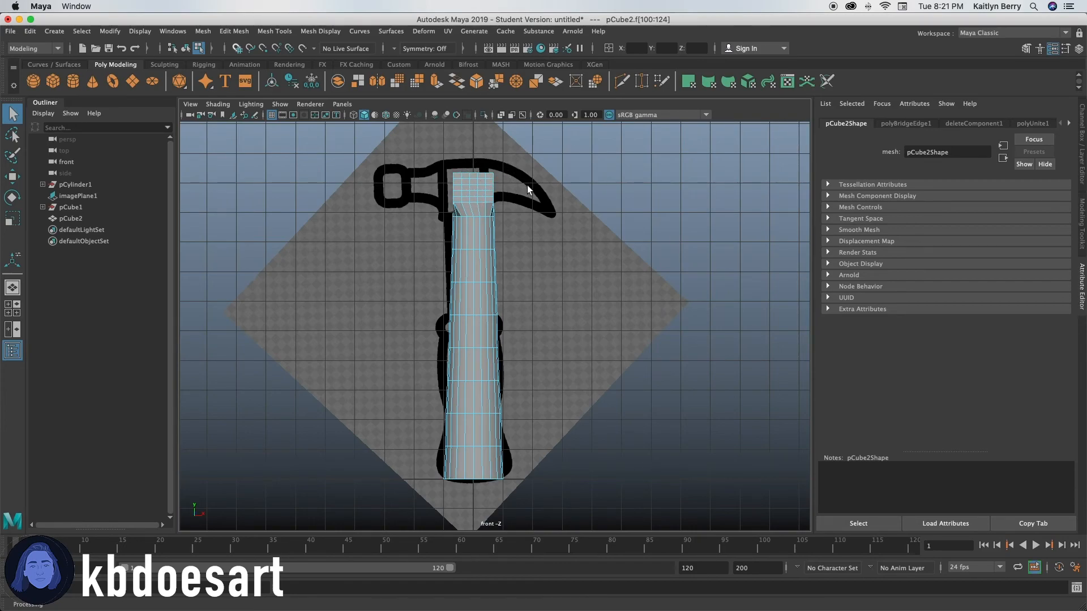
alt+middle_drag(463, 209, 455, 232)
alt+right_drag(498, 266, 546, 268)
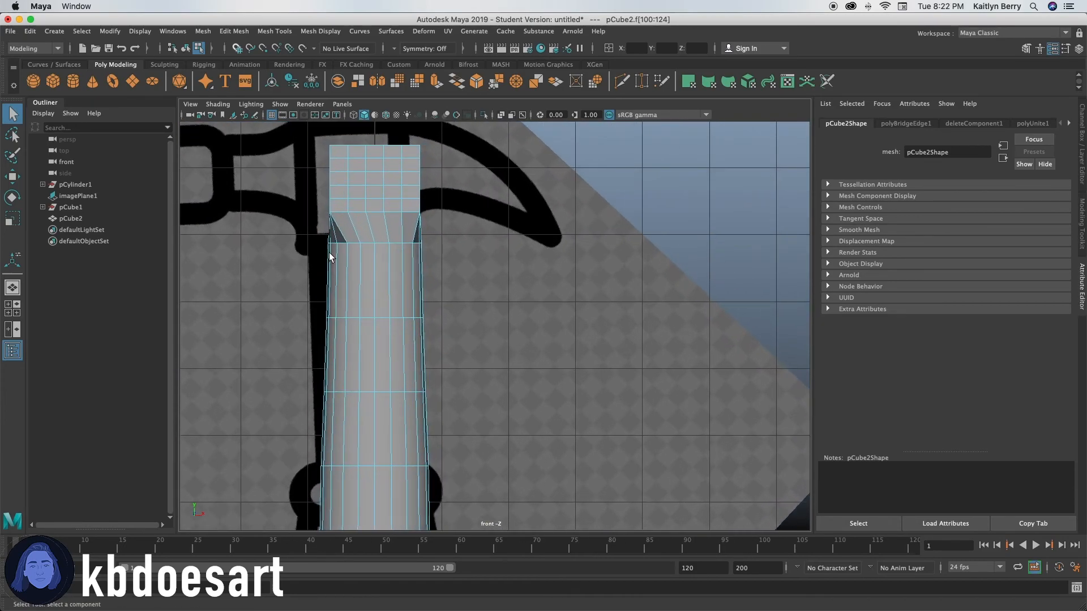
alt+middle_drag(325, 252, 414, 319)
alt+middle_drag(447, 282, 455, 313)
right_click(443, 236)
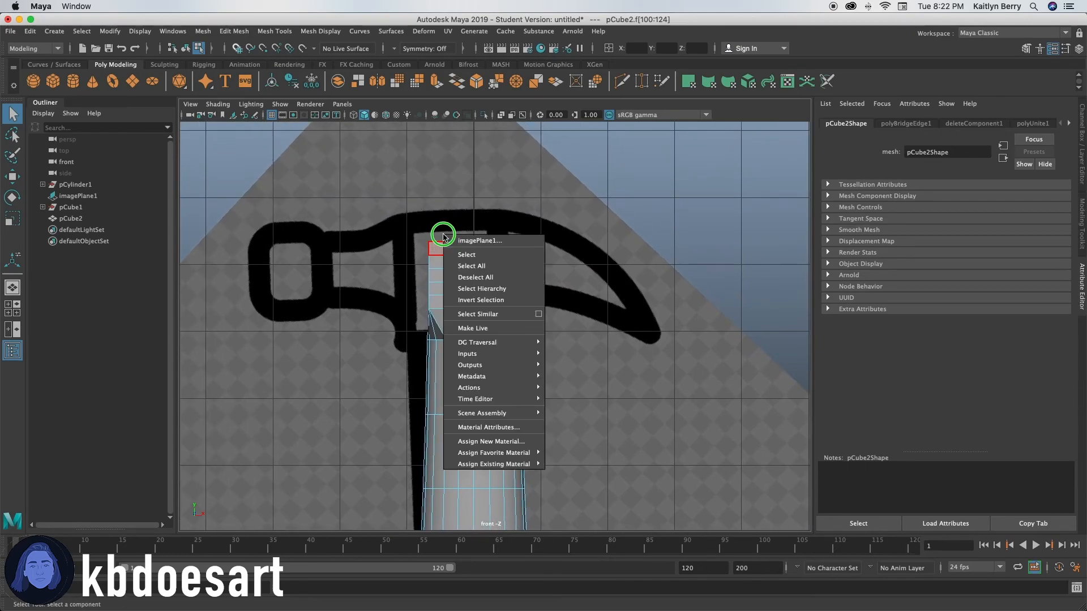
click(436, 276)
right_drag(435, 276, 436, 309)
right_drag(466, 253, 434, 258)
drag(389, 218, 543, 316)
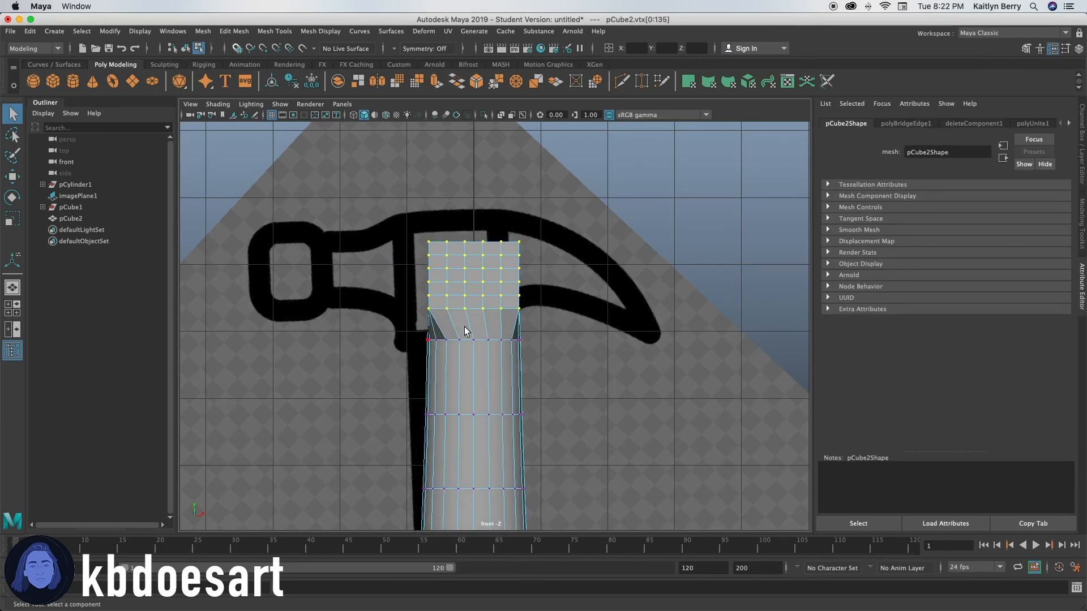
key(w)
drag(473, 168, 473, 192)
key(r)
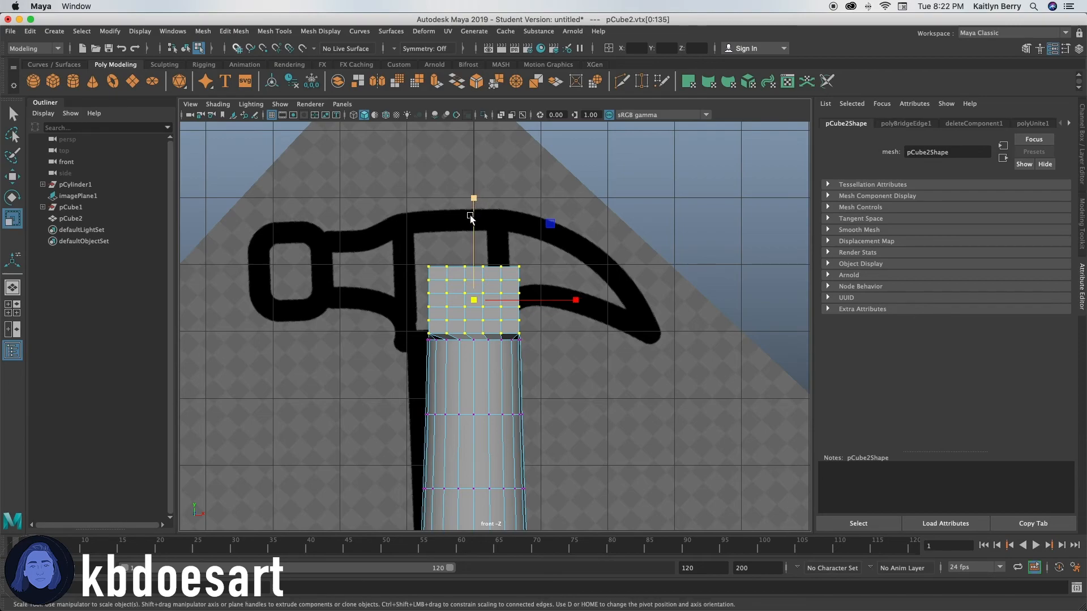
drag(474, 303, 477, 299)
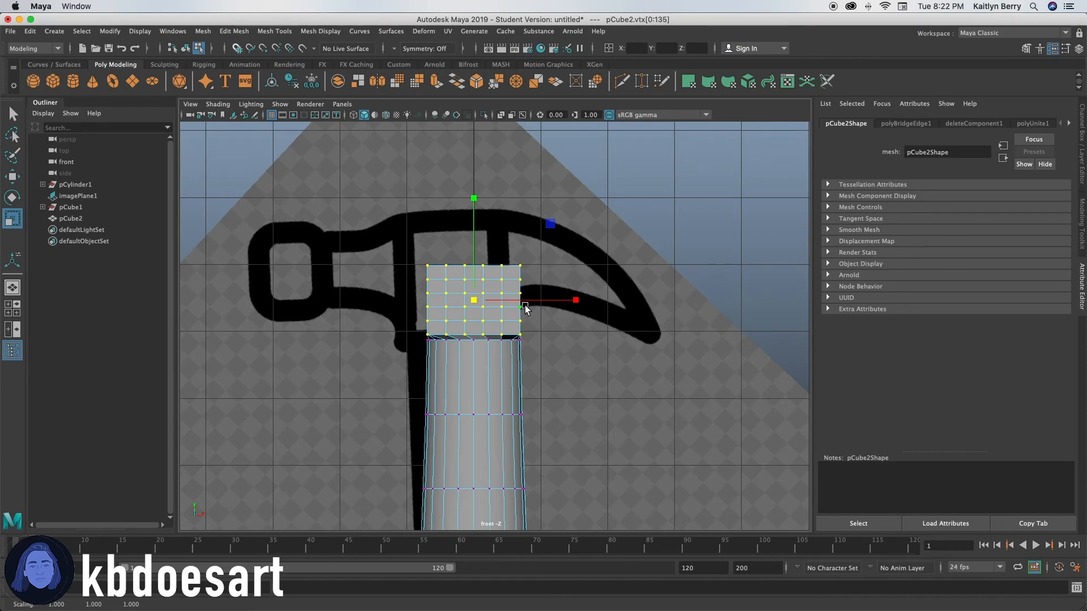
Step: Raise the head block's top row of vertices to the upper outline of the hammer head in the reference image
drag(389, 237, 569, 277)
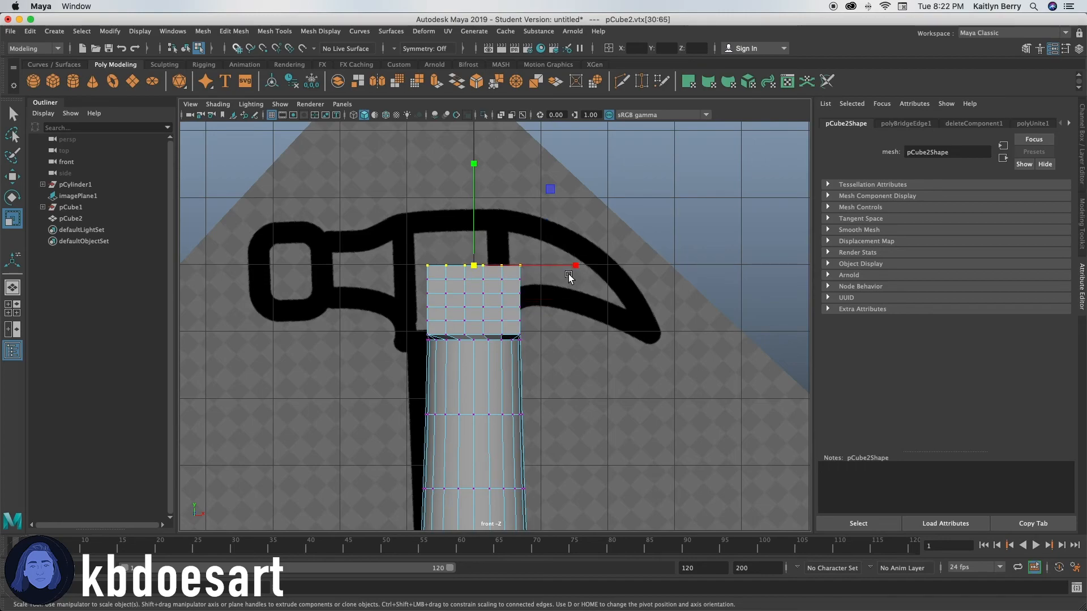
key(w)
drag(476, 160, 479, 105)
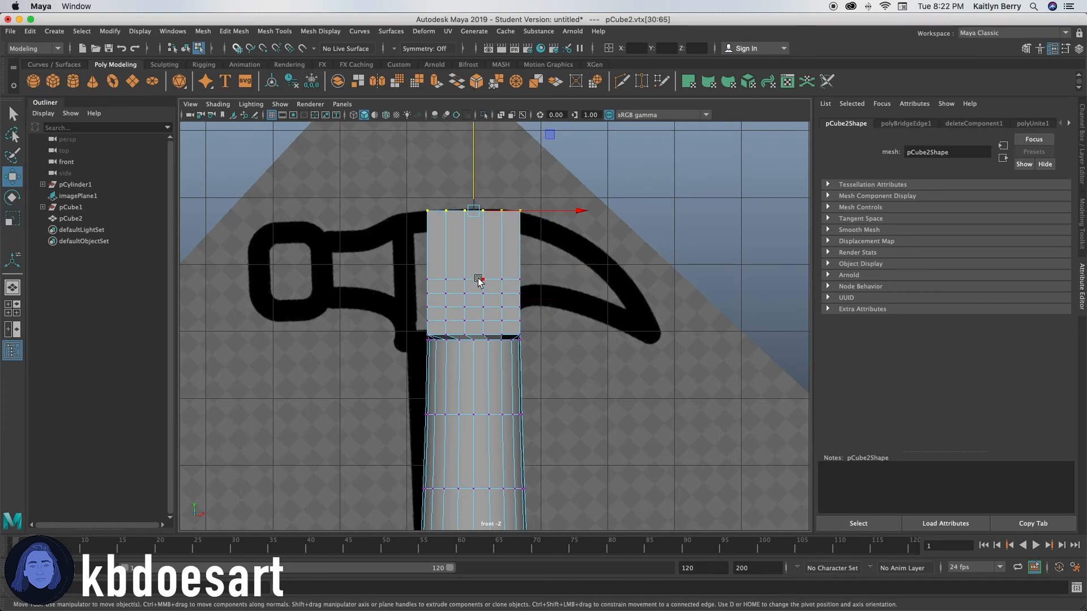
drag(397, 270, 417, 272)
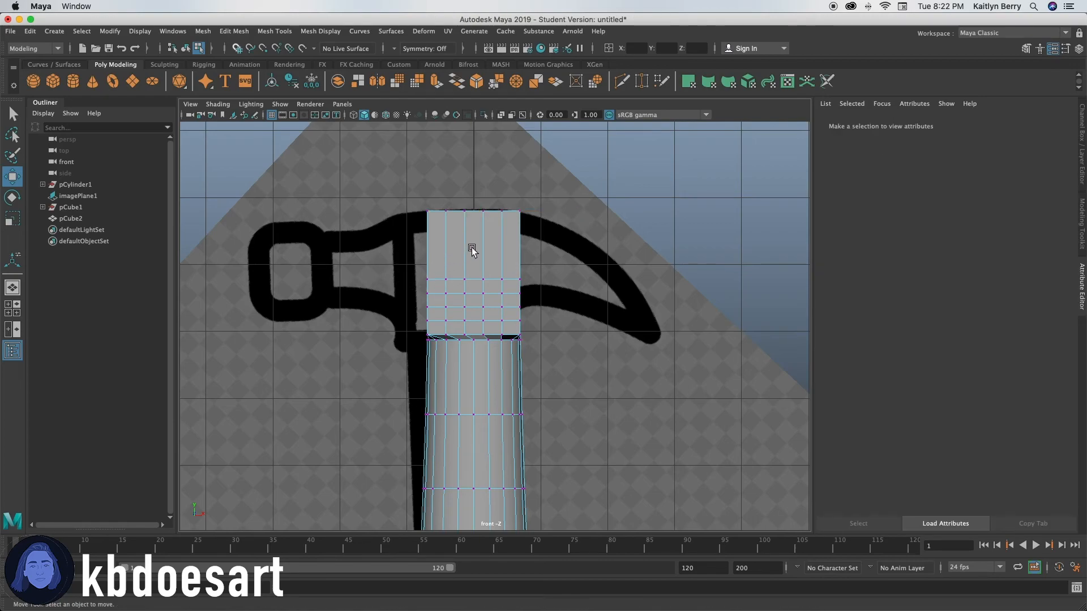
Step: Insert horizontal edge loops with Multi-Cut across the stretched upper faces of the head block
mouse_move(479, 244)
shift+right_down()
mouse_move(430, 244)
mouse_move(485, 246)
shift+right_up()
right_drag(481, 243, 403, 252)
click(468, 251)
ctrl+middle_click(477, 246)
ctrl+middle_click(479, 238)
ctrl+middle_click(482, 251)
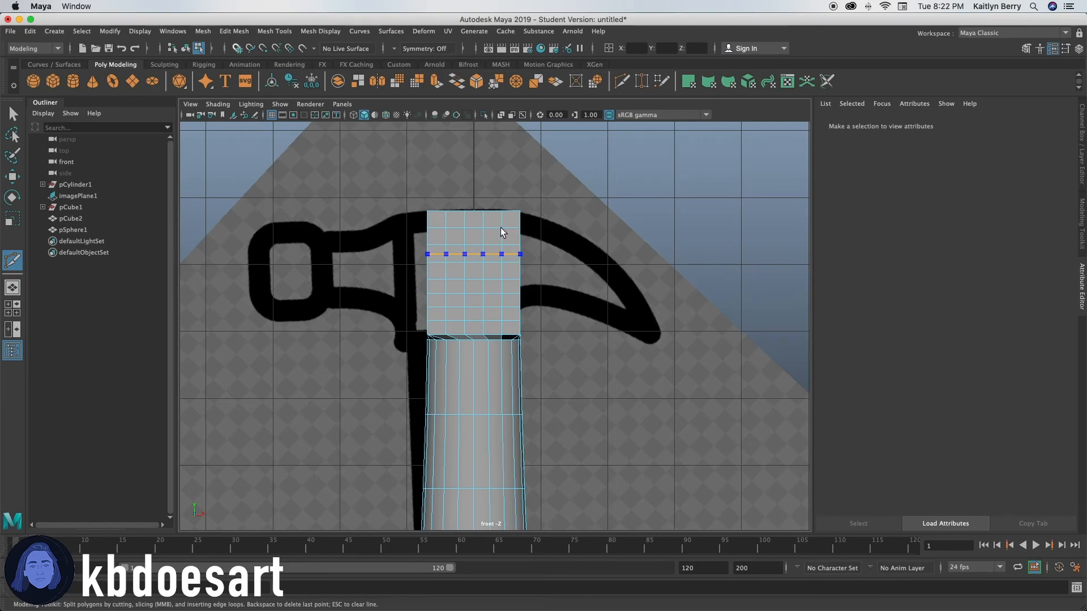
key(q)
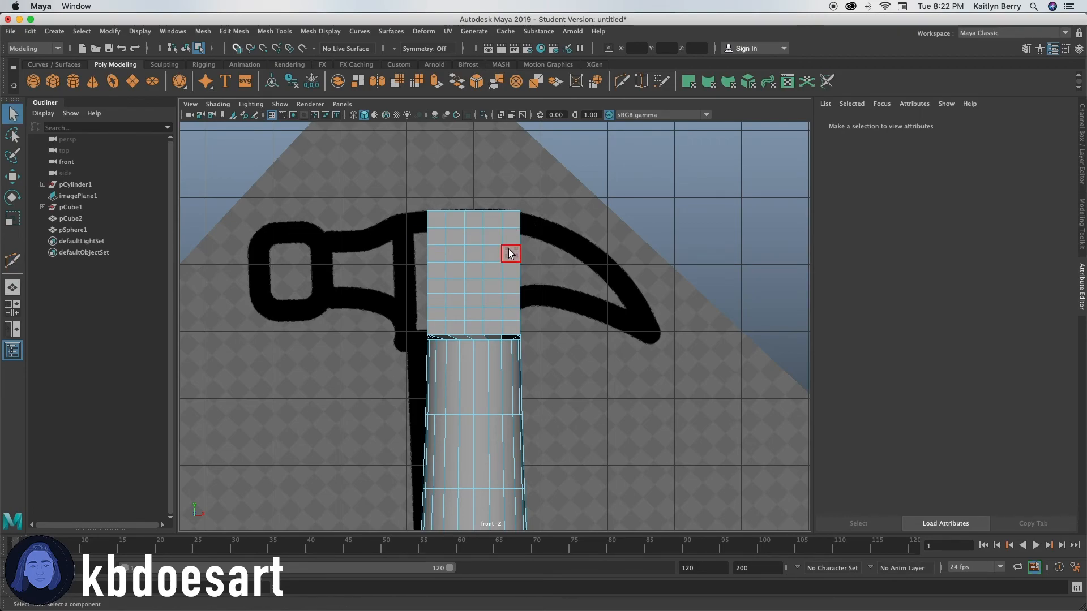
ctrl+click(395, 269)
Step: Delete the inner edges on the head block's striking-face side, merging the central faces and keeping the outer border of quads
scroll(360, 288, down, 5)
key(space)
key(space)
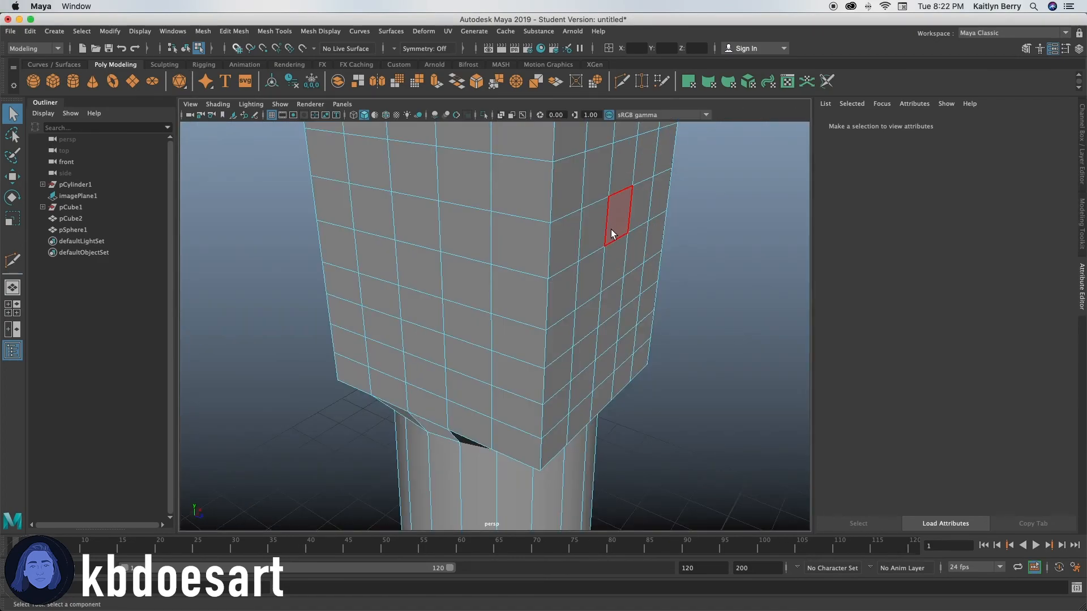
alt+right_drag(627, 255, 468, 169)
click(487, 231)
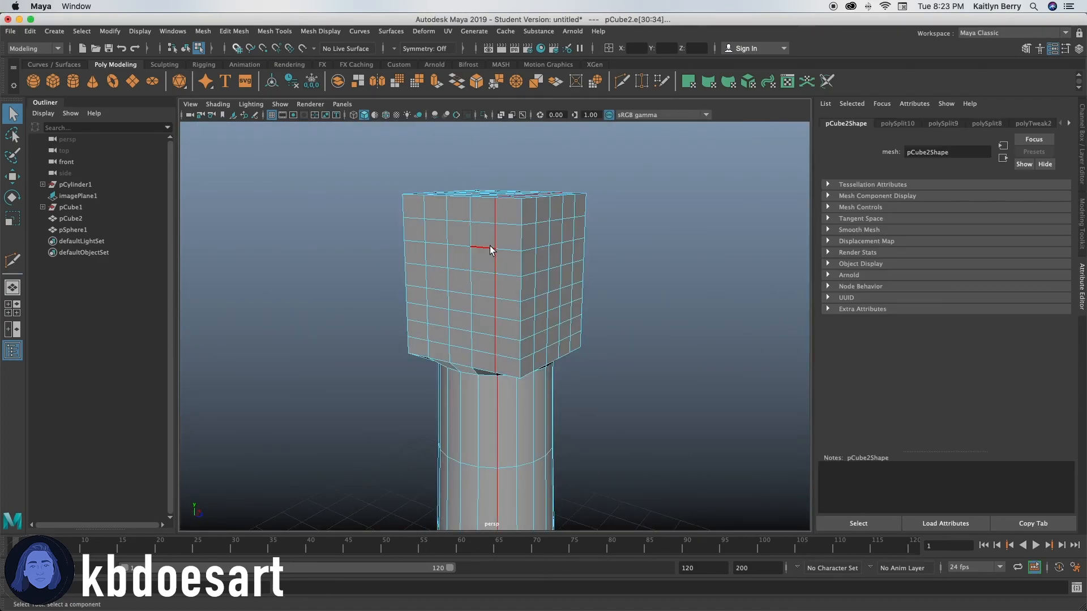
shift+click(469, 236)
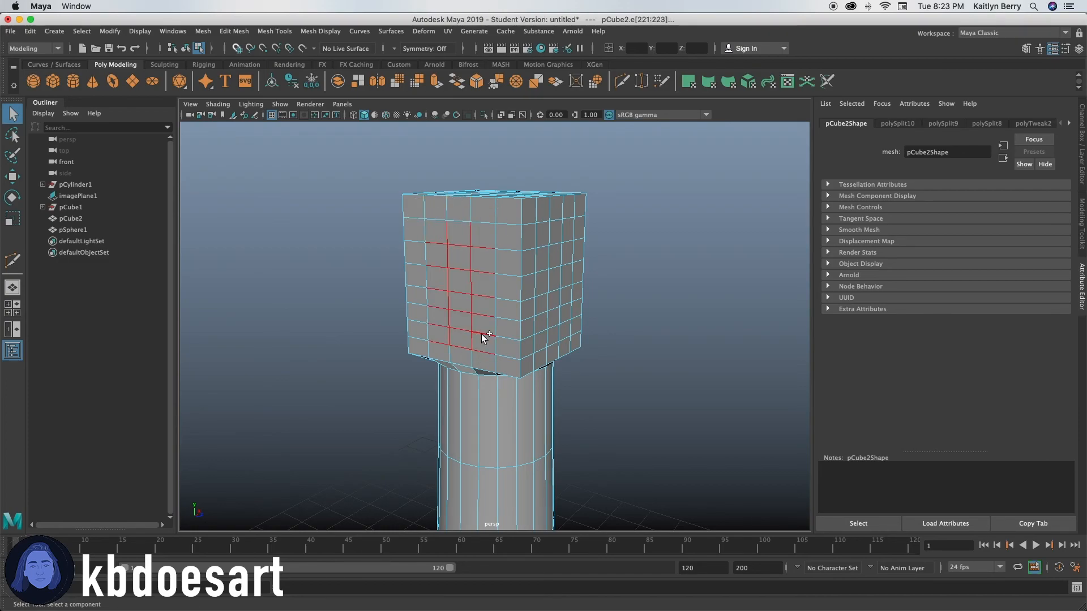
shift+click(495, 345)
shift+click(439, 343)
shift+click(426, 297)
shift+click(458, 221)
key(Delete)
Step: Circularize the merged face on the head block's striking side and set its twist to 24
right_drag(462, 262, 463, 291)
click(468, 283)
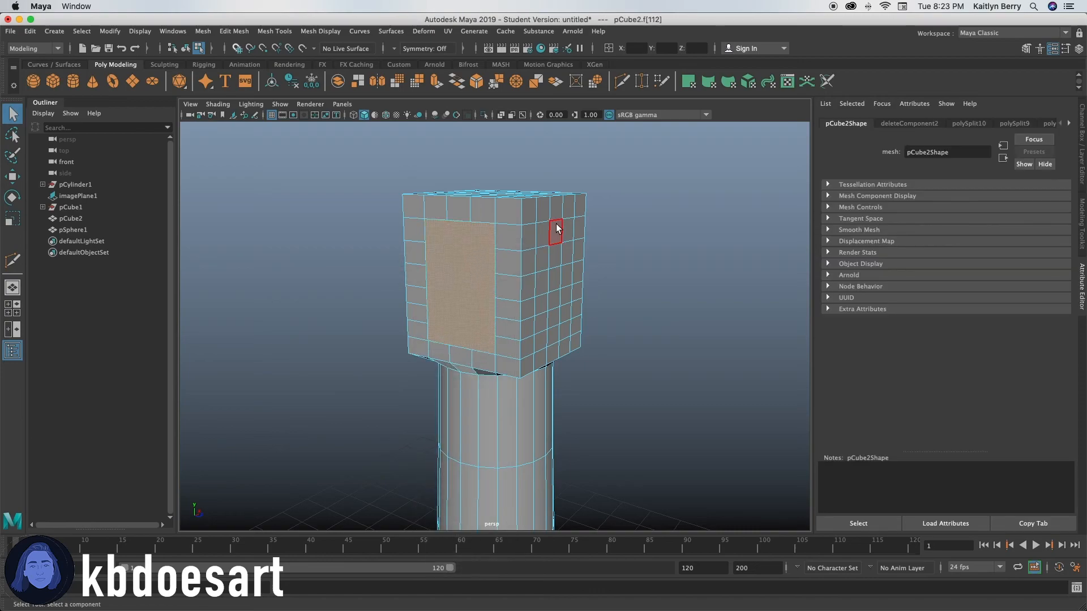
click(236, 30)
click(262, 94)
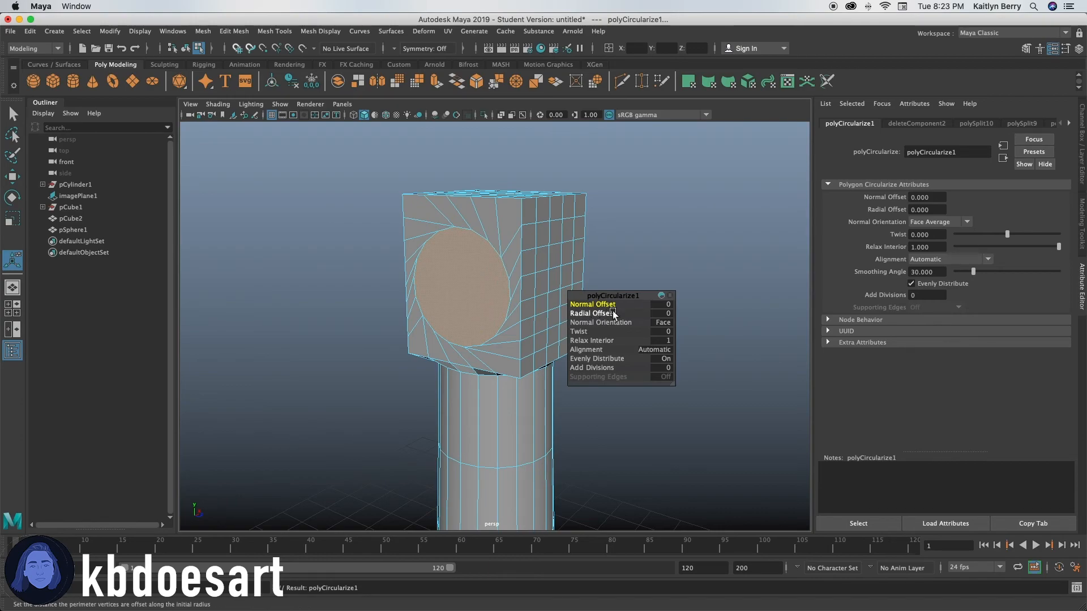
drag(581, 332, 727, 331)
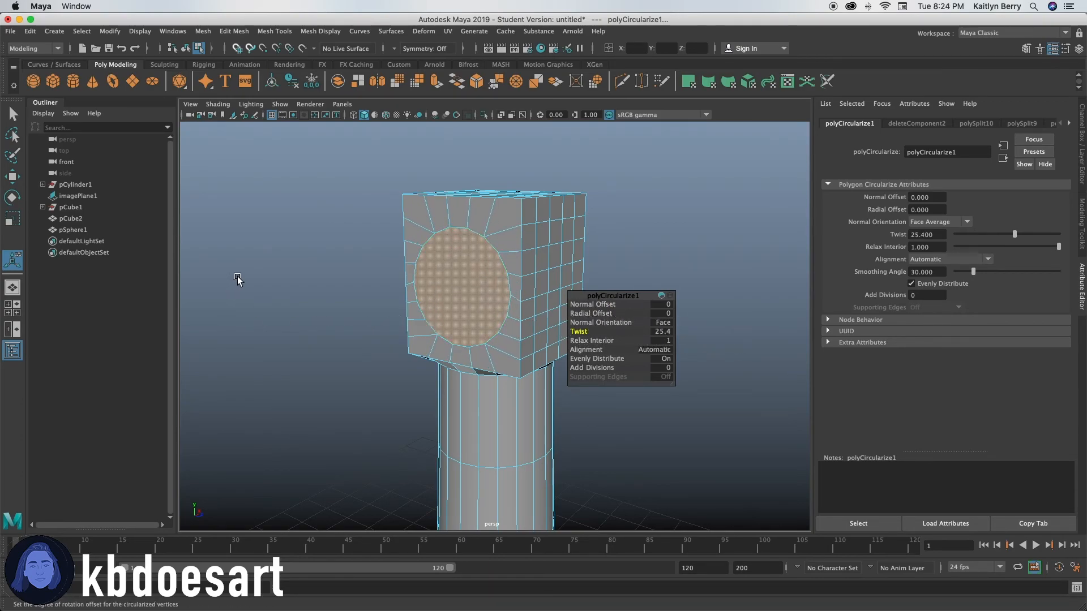
alt+right_drag(238, 279, 516, 306)
click(661, 332)
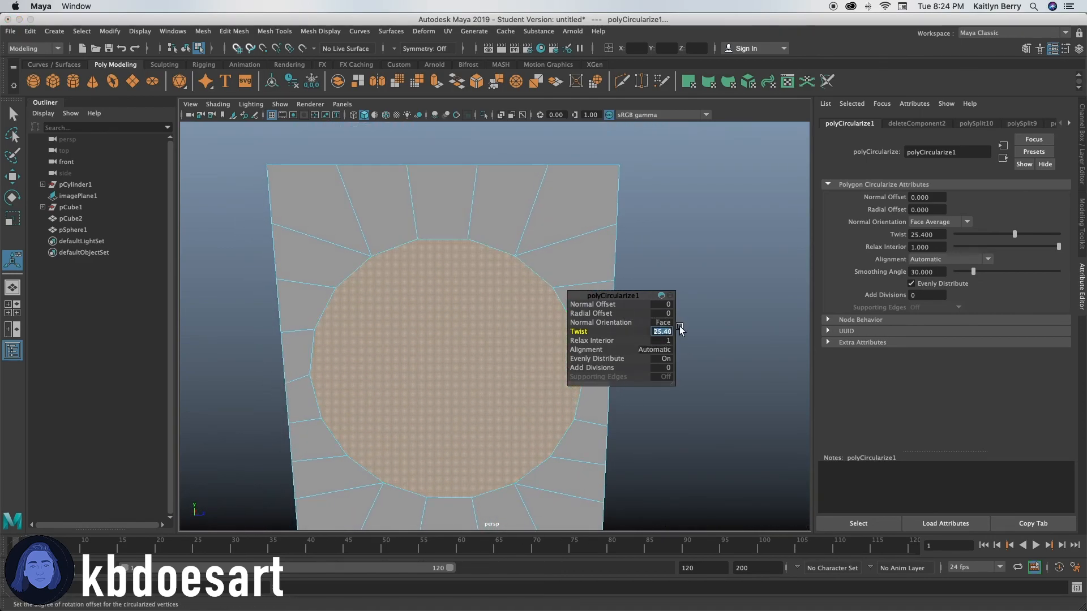
text(24)
key(Return)
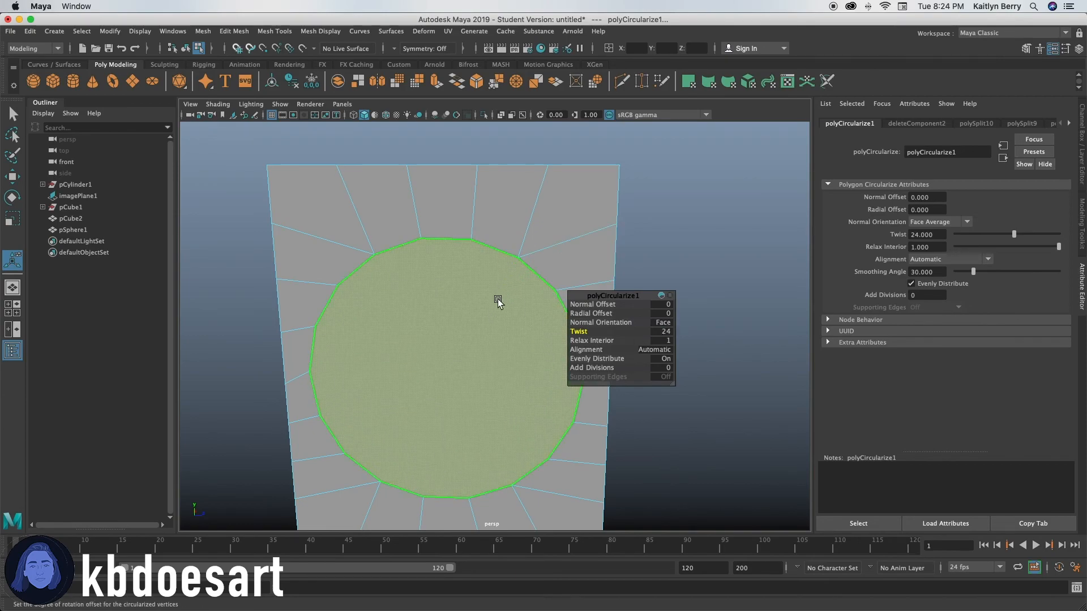
click(518, 331)
click(658, 279)
Step: Extrude the circular face on the head block inward with an offset of 0.1
alt+drag(571, 310, 562, 365)
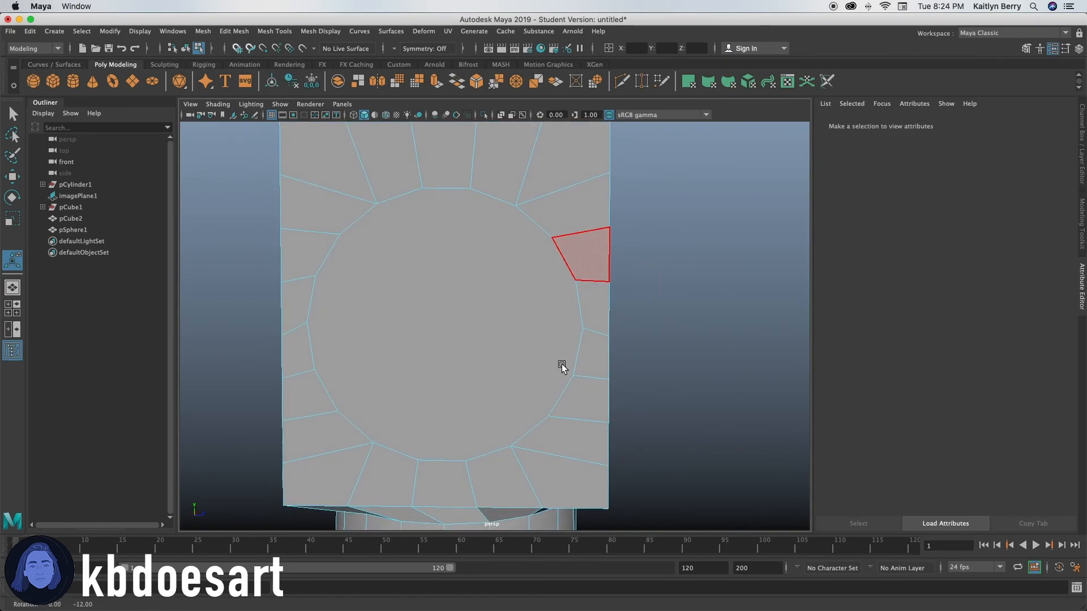
alt+right_drag(561, 365, 530, 365)
alt+drag(529, 365, 529, 388)
click(420, 358)
key(e)
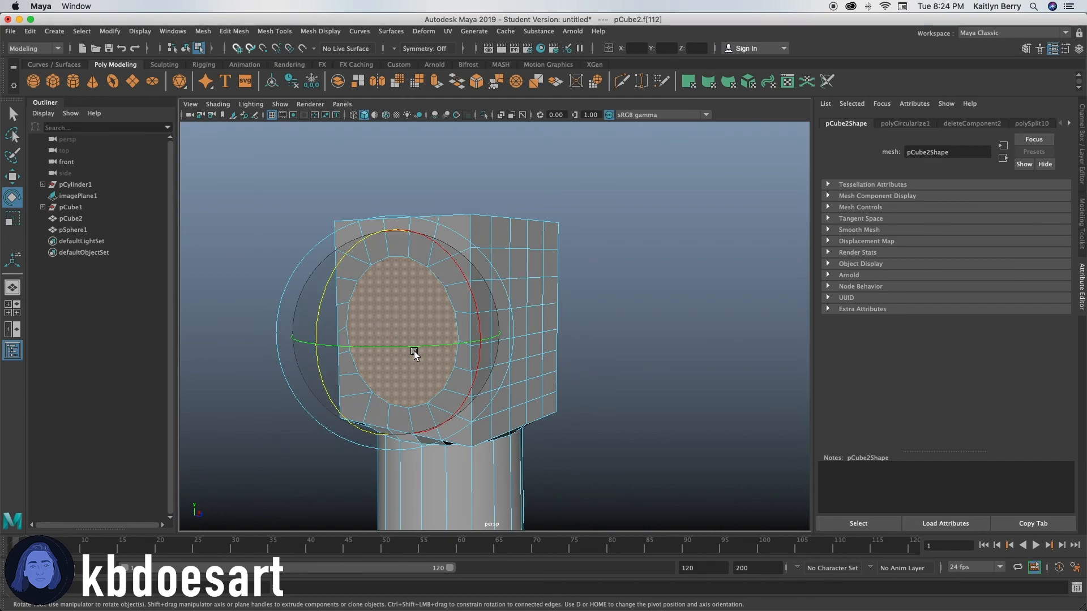
key(ctrl+e)
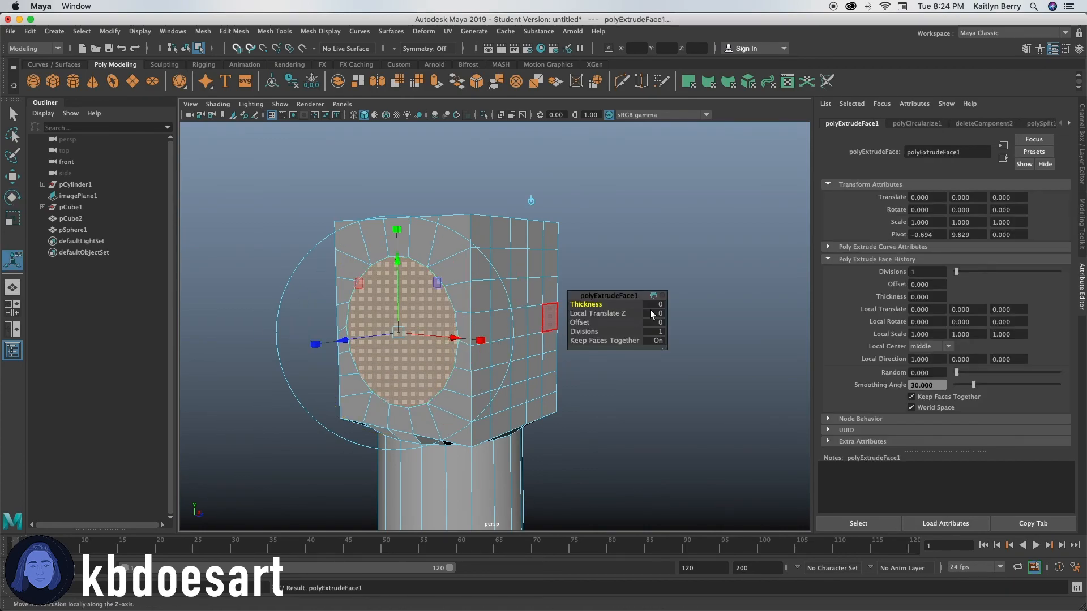
click(583, 322)
middle_drag(583, 322, 590, 322)
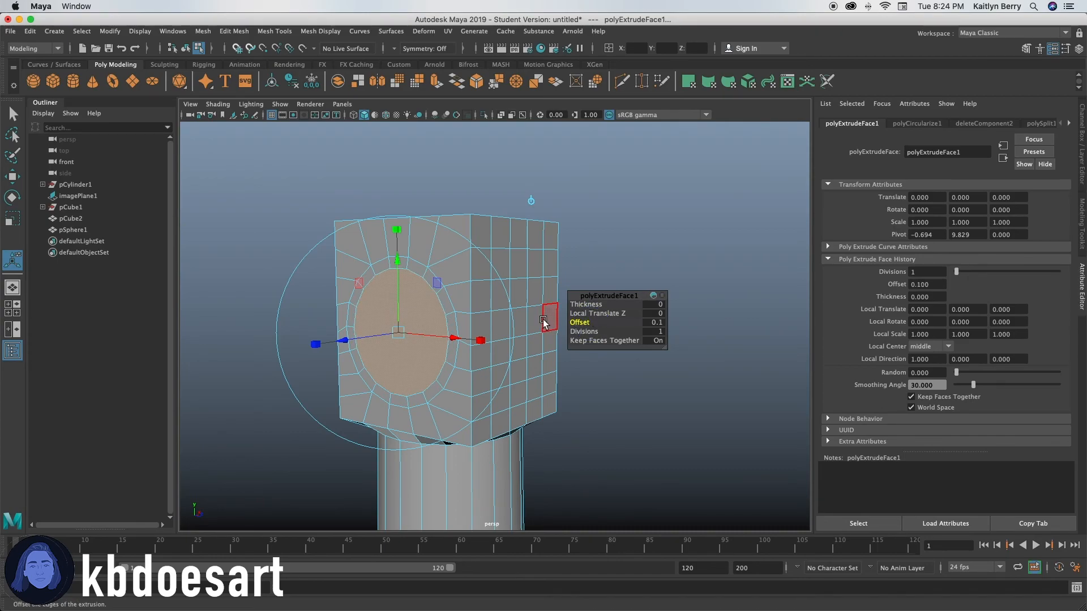
Step: Extrude the inner circular face outward with a Local Translate Z of 0.1
key(ctrl+e)
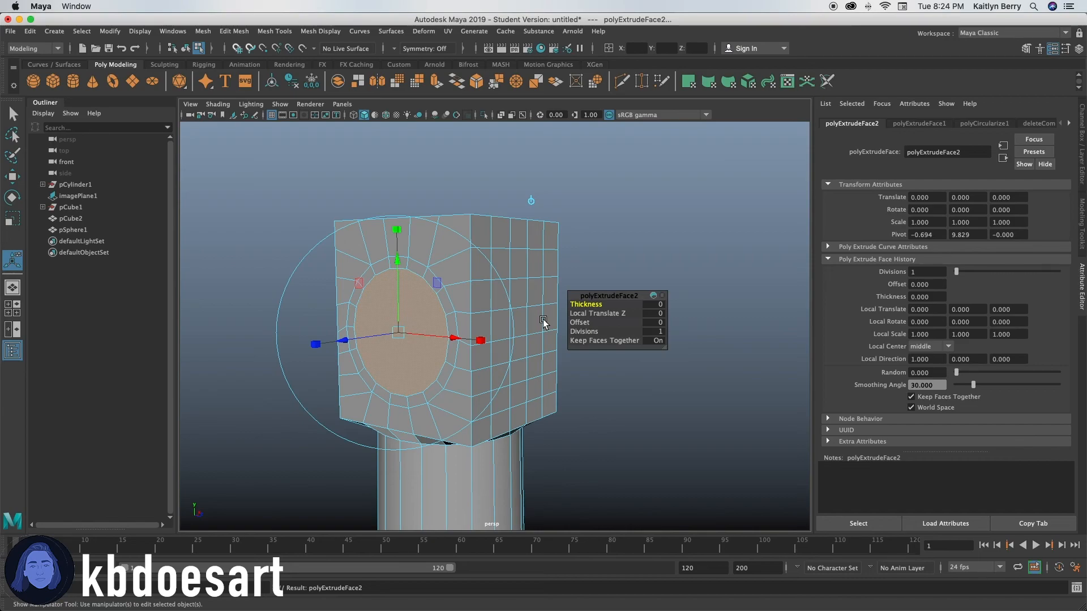
click(594, 313)
middle_drag(600, 313, 624, 313)
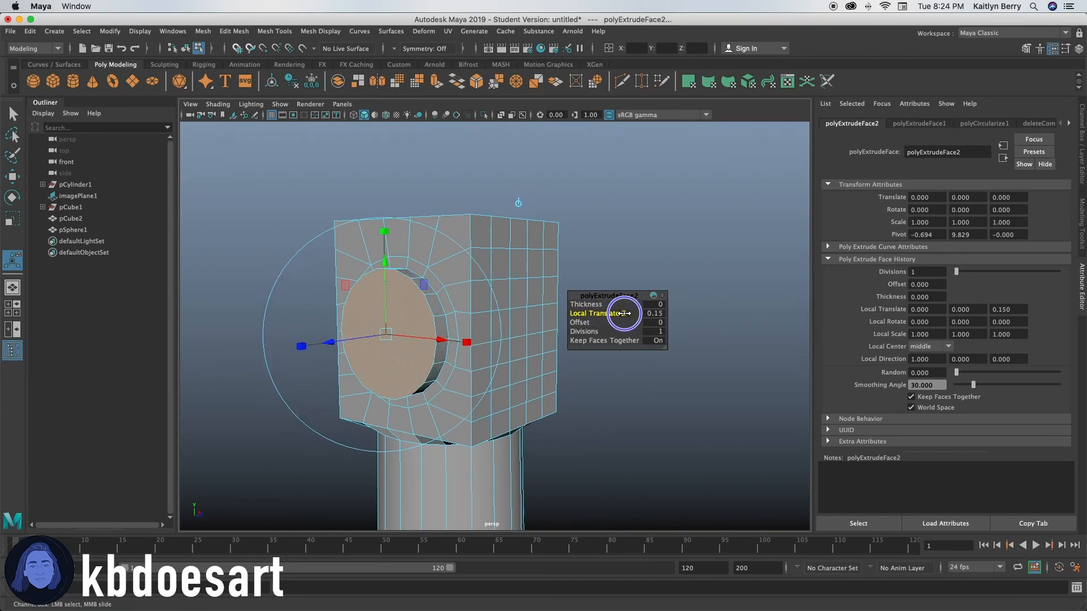
middle_drag(623, 312, 621, 313)
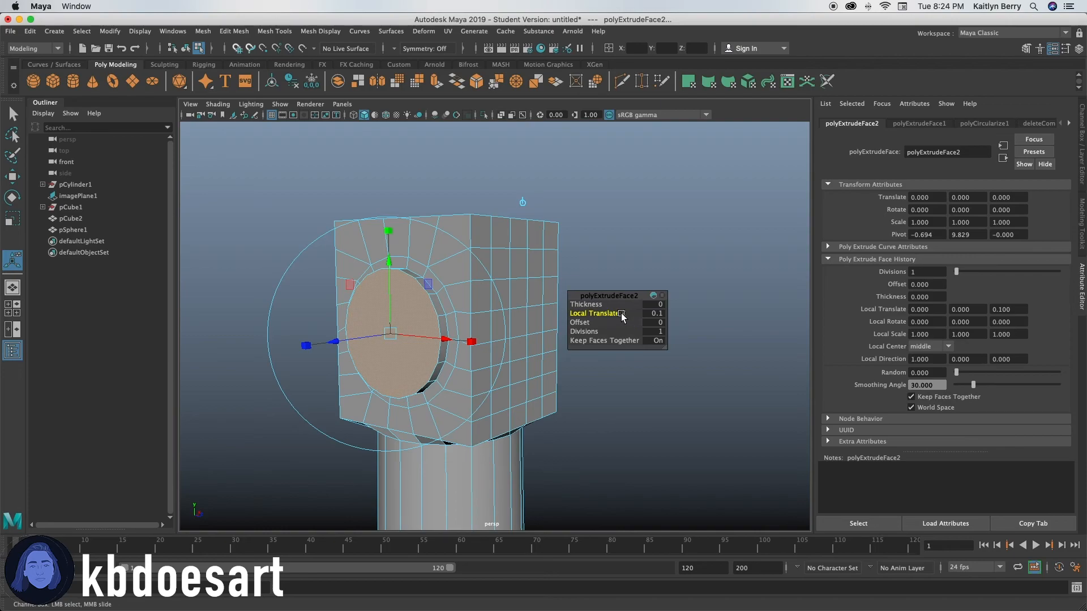
Step: Extrude the raised circular face again with a small inward offset
key(ctrl+e)
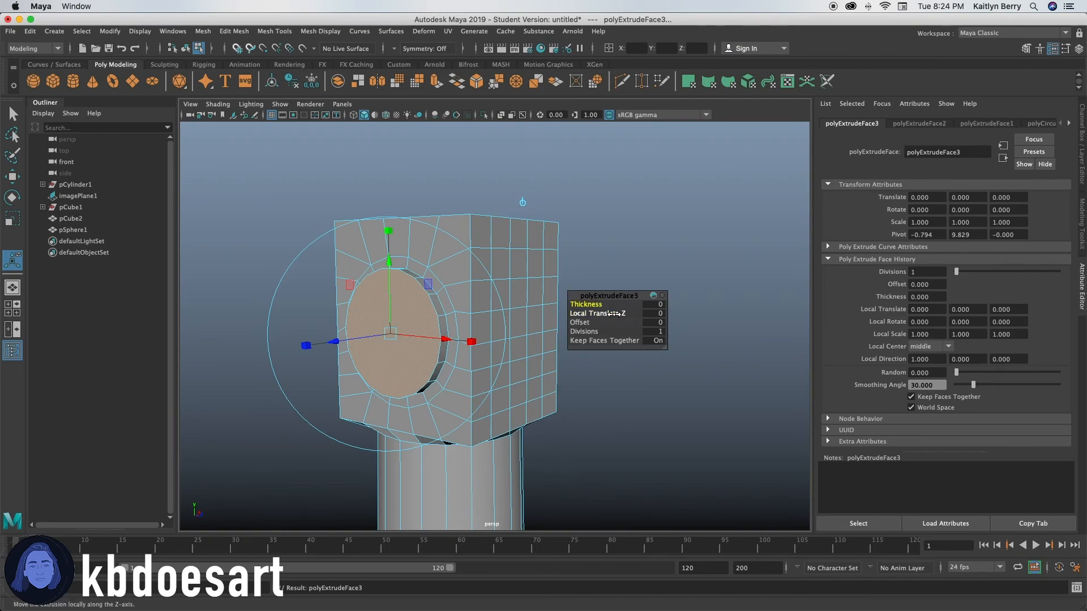
click(583, 321)
middle_drag(583, 322, 614, 314)
Step: Extrude the circular face into the hammer's neck, matching the reference in front view with a Local Translate Z of 1.27
key(ctrl+e)
click(588, 313)
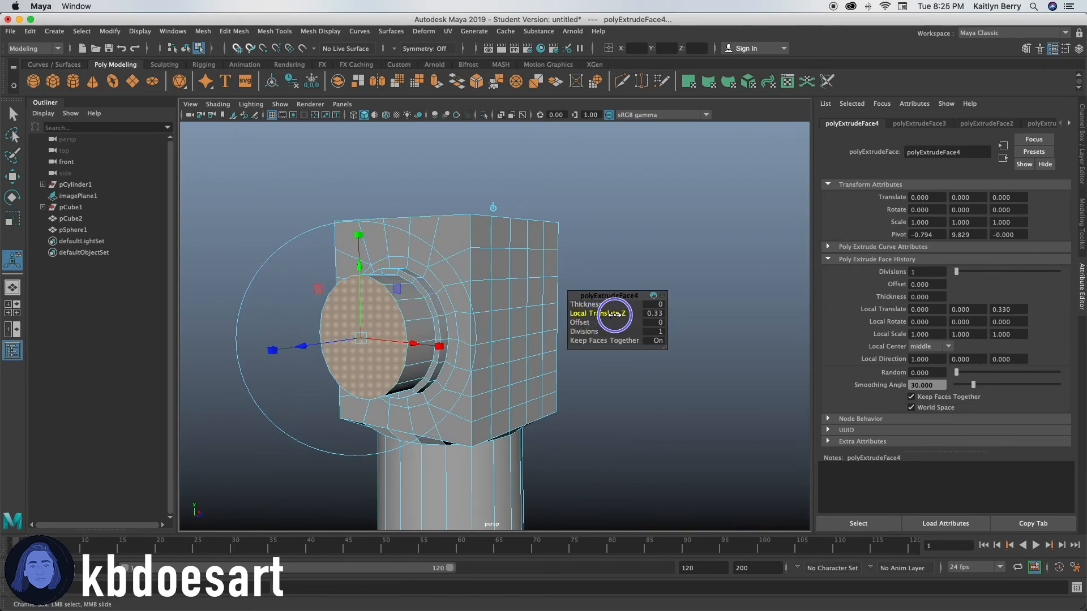
middle_drag(614, 315, 603, 315)
mouse_move(506, 350)
alt+mouse_down()
mouse_move(480, 343)
mouse_move(461, 352)
mouse_move(497, 359)
mouse_move(507, 345)
alt+mouse_up()
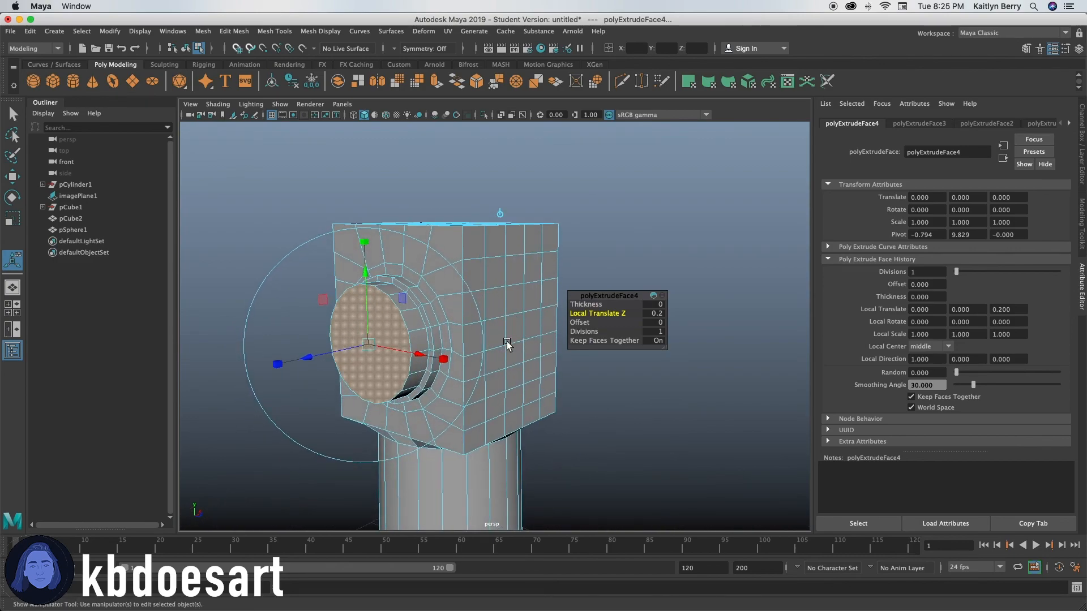
key(space)
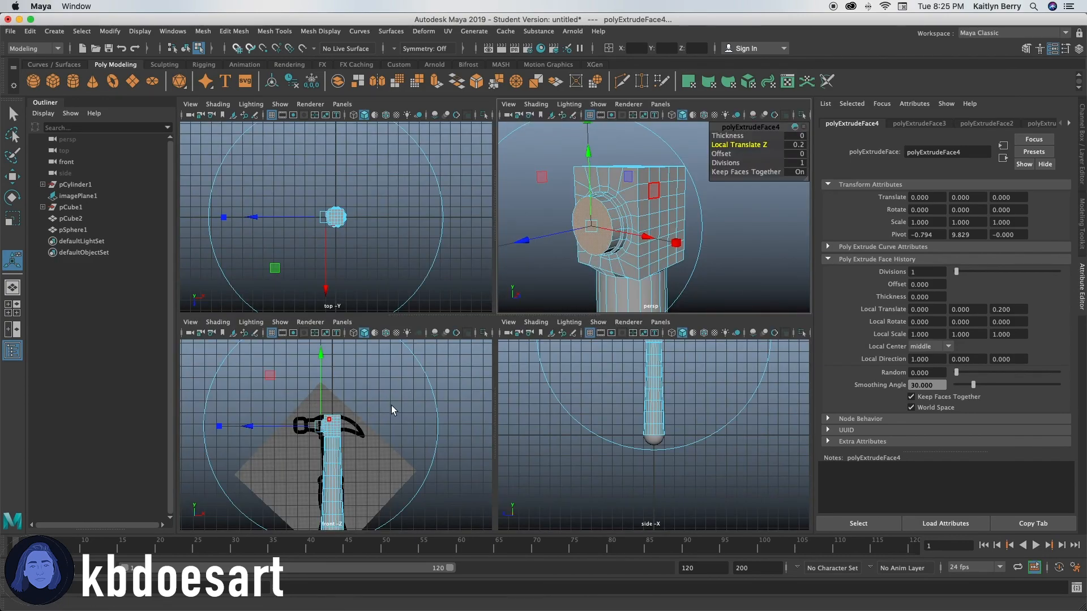
key(space)
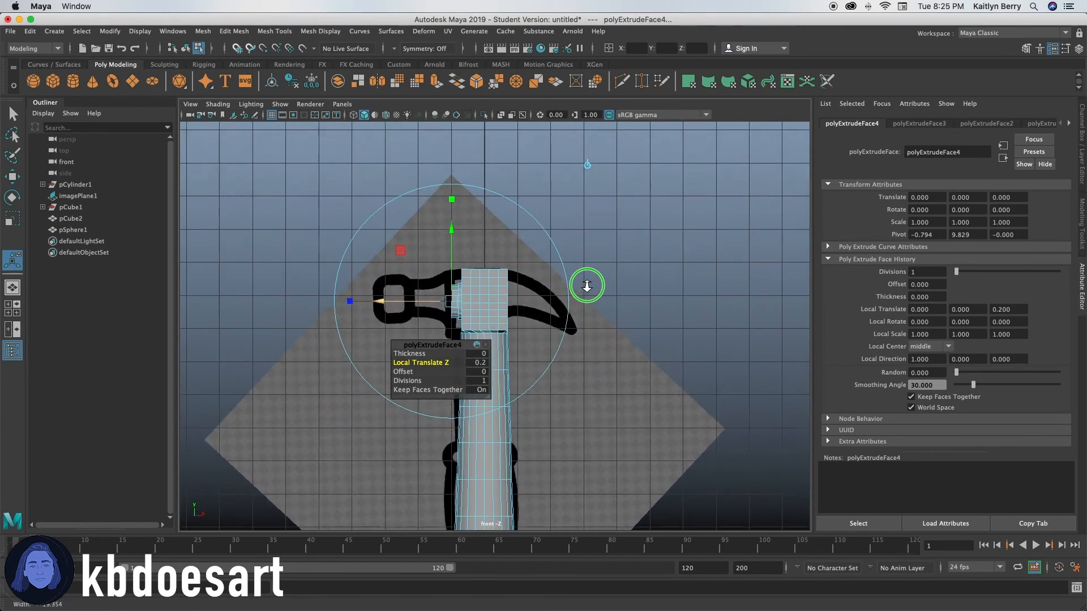
scroll(582, 286, up, 5)
scroll(643, 296, down, 3)
scroll(509, 317, up, 2)
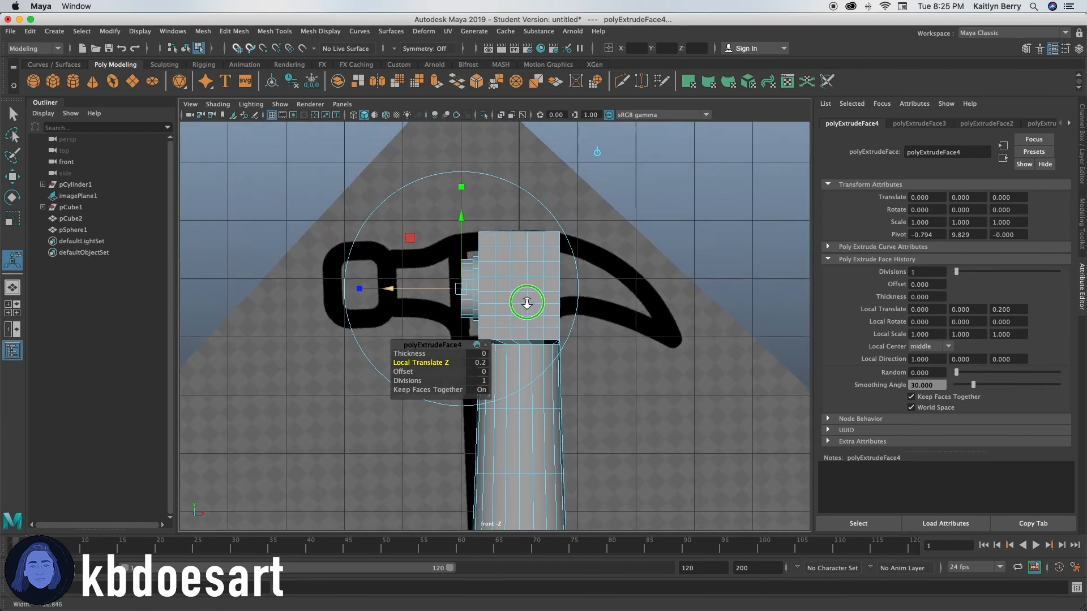
drag(444, 361, 506, 366)
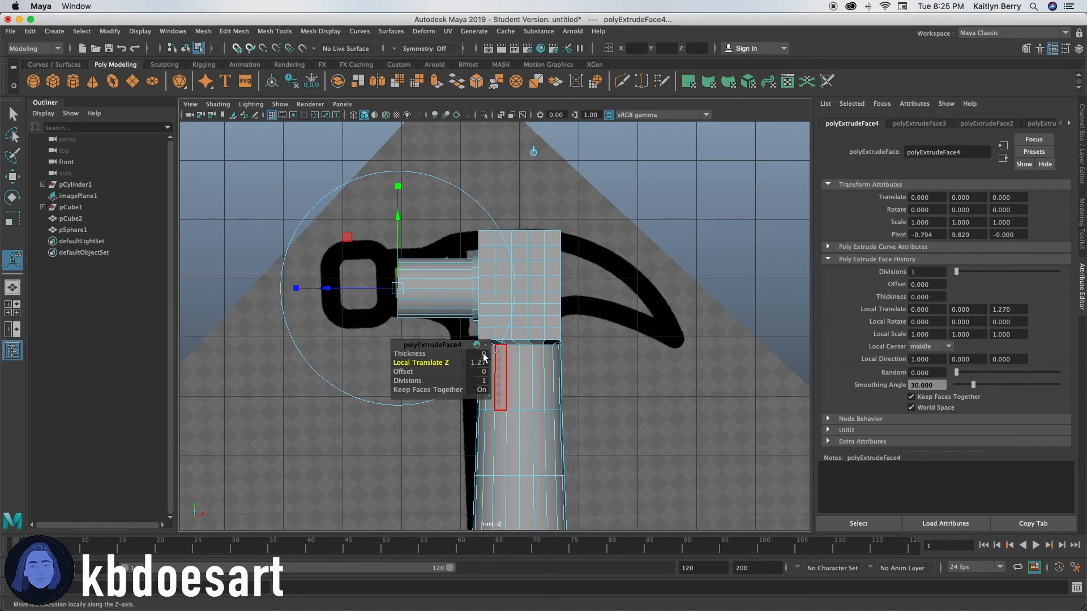
Step: Extrude the hammer neck's circular end face outward with a Local Translate Z of 1, fitting the neck to the reference
key(ctrl+e)
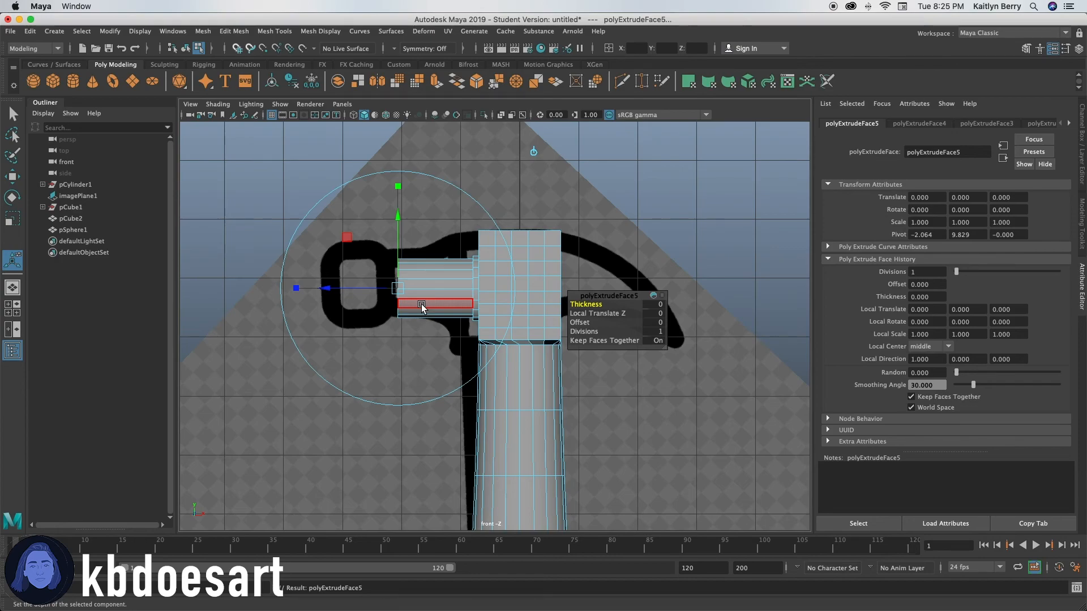
key(space)
key(space)
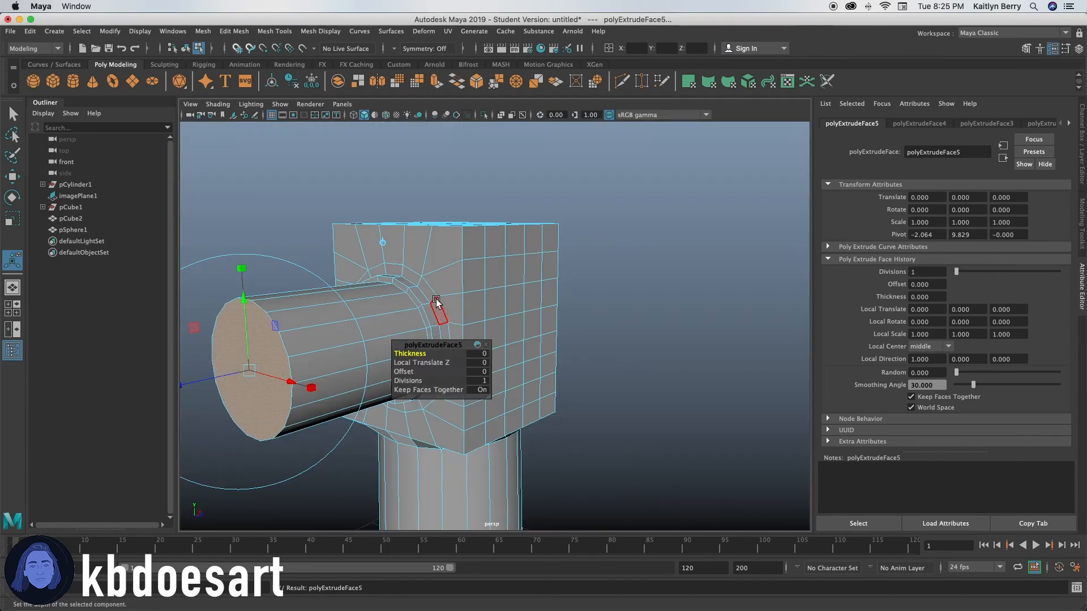
alt+drag(503, 274, 626, 288)
click(591, 314)
middle_drag(591, 314, 645, 316)
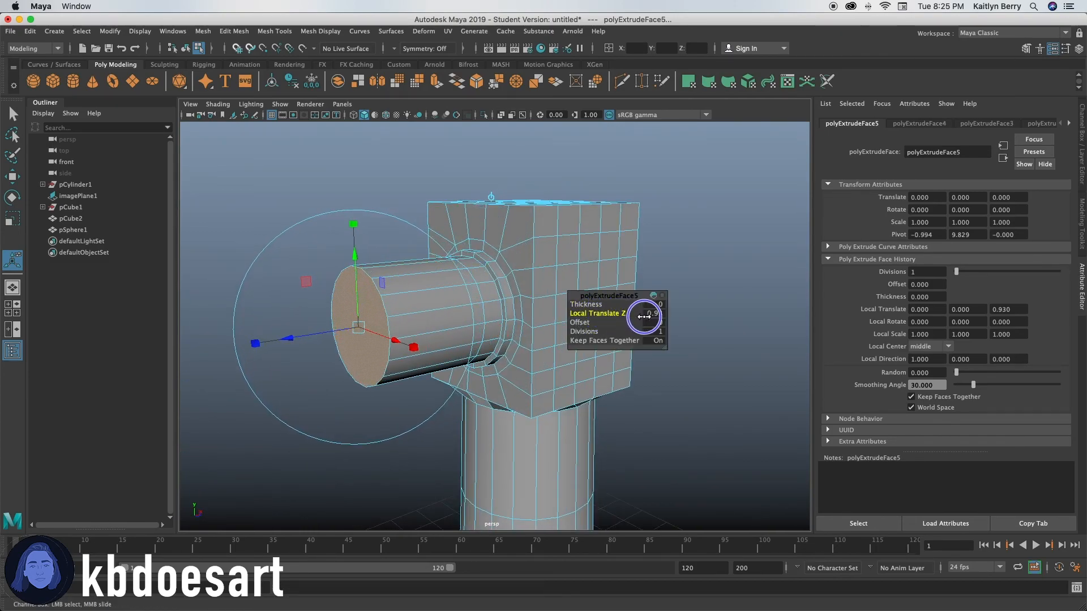
key(space)
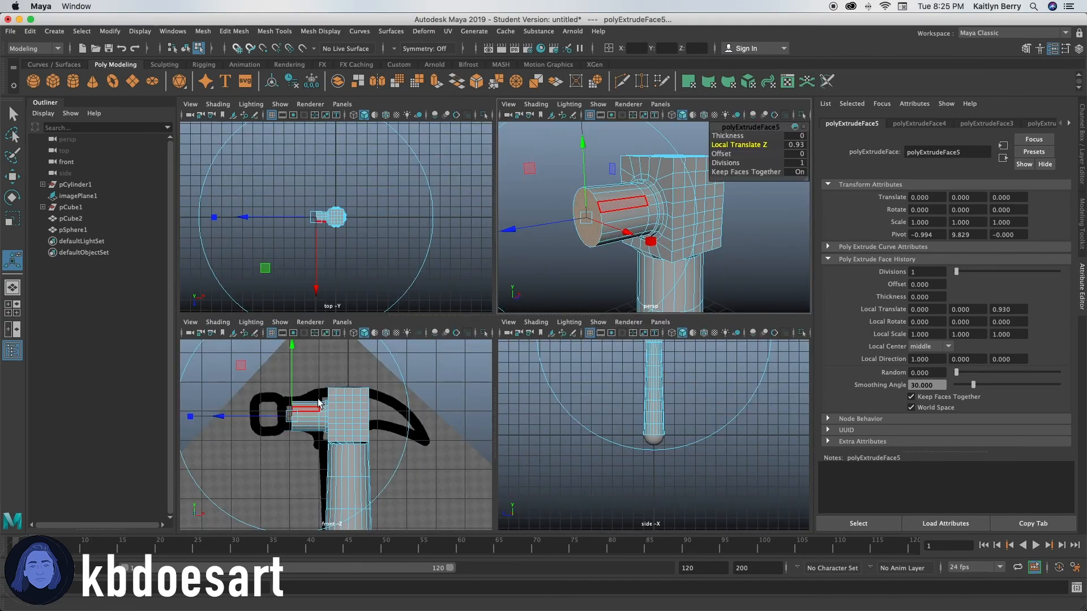
click(736, 144)
middle_drag(736, 145, 739, 145)
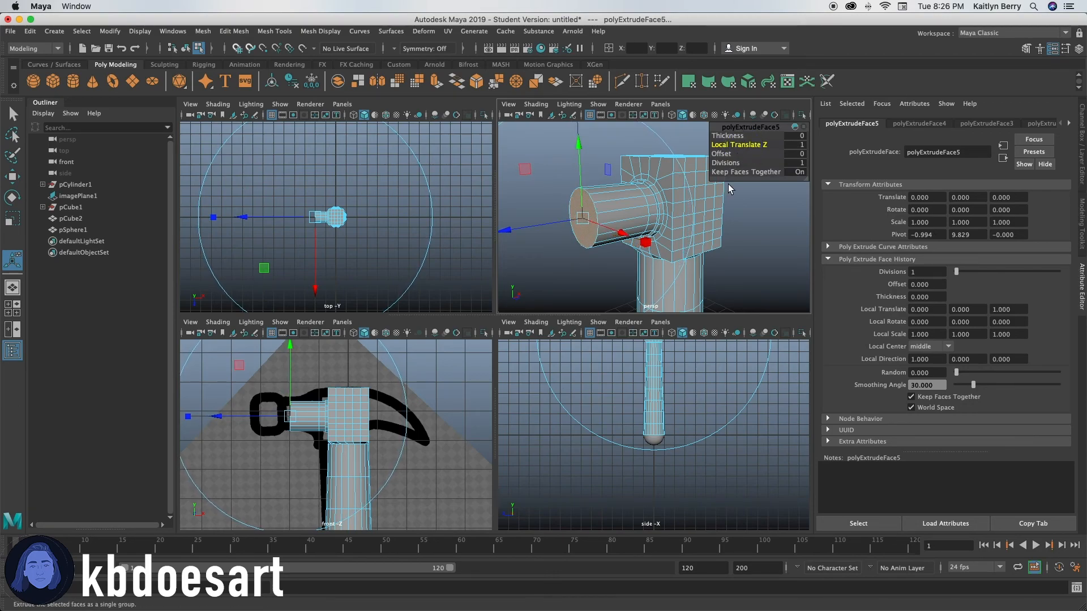
key(space)
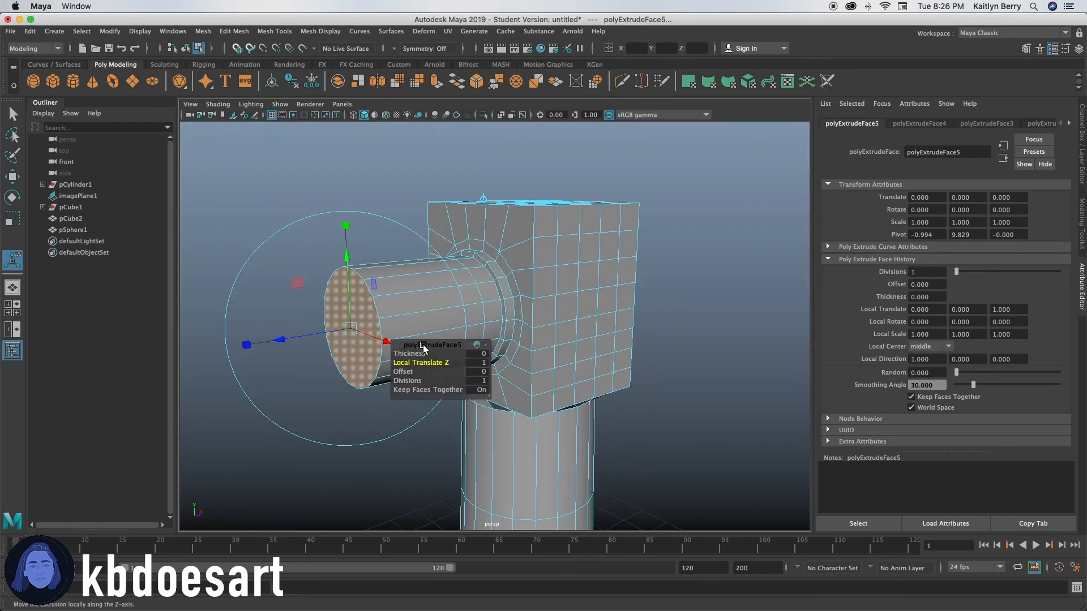
Step: Extrude the neck's end face outward by a small Local Translate Z and extrude the resulting face once more in place
key(ctrl+e)
click(594, 313)
middle_drag(591, 313, 592, 313)
key(ctrl+e)
Step: Scale the newly extruded end face uniformly to about 1.62 times and move it slightly outward from the neck
key(r)
drag(346, 330, 389, 327)
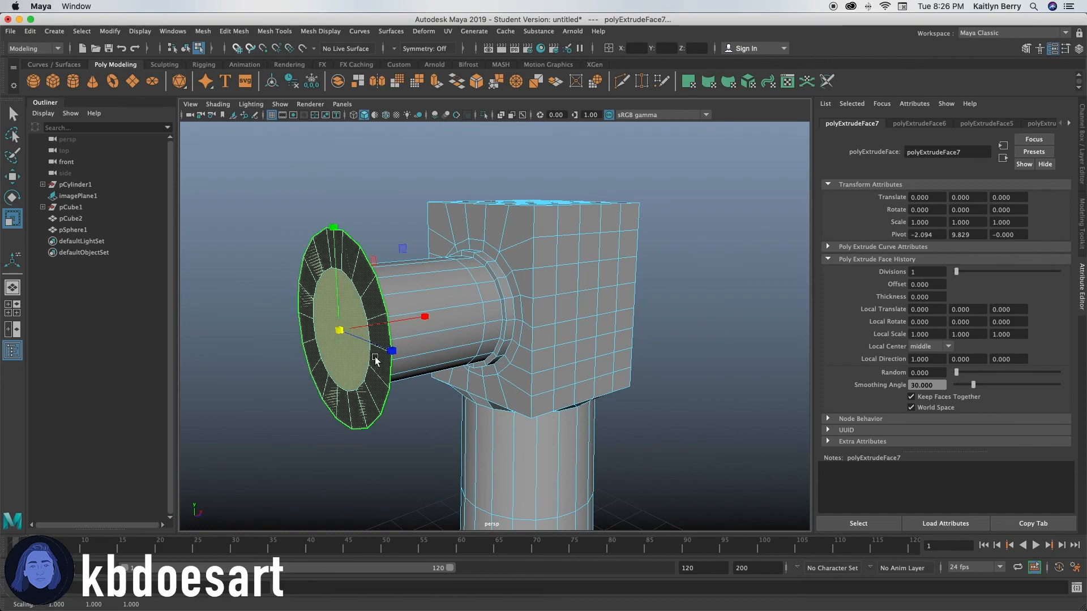
key(e)
key(w)
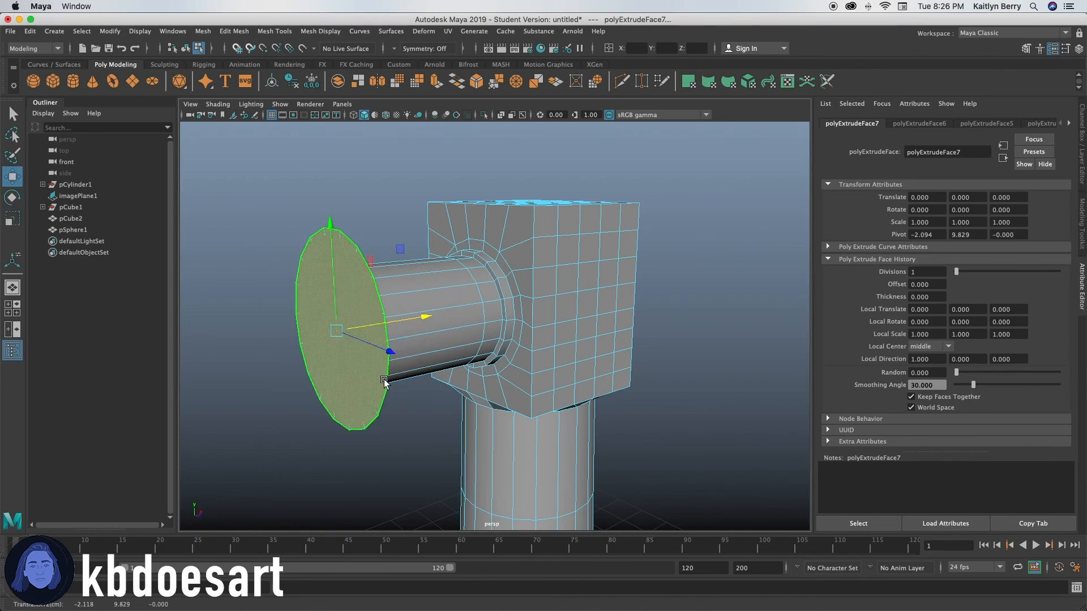
alt+drag(395, 324, 342, 355)
mouse_move(363, 312)
middle_down()
mouse_move(347, 310)
mouse_move(364, 320)
middle_up()
Step: Extrude the enlarged end face into a striking head with a Local Translate Z of 0.52
key(ctrl+e)
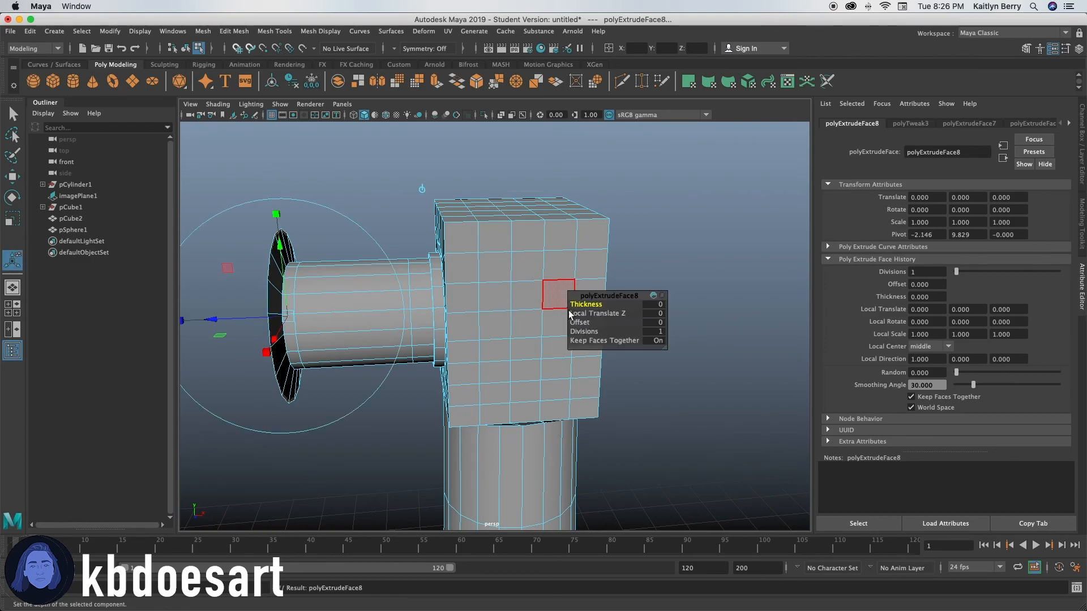
middle_drag(608, 314, 638, 314)
alt+drag(427, 382, 429, 351)
alt+right_drag(429, 352, 381, 342)
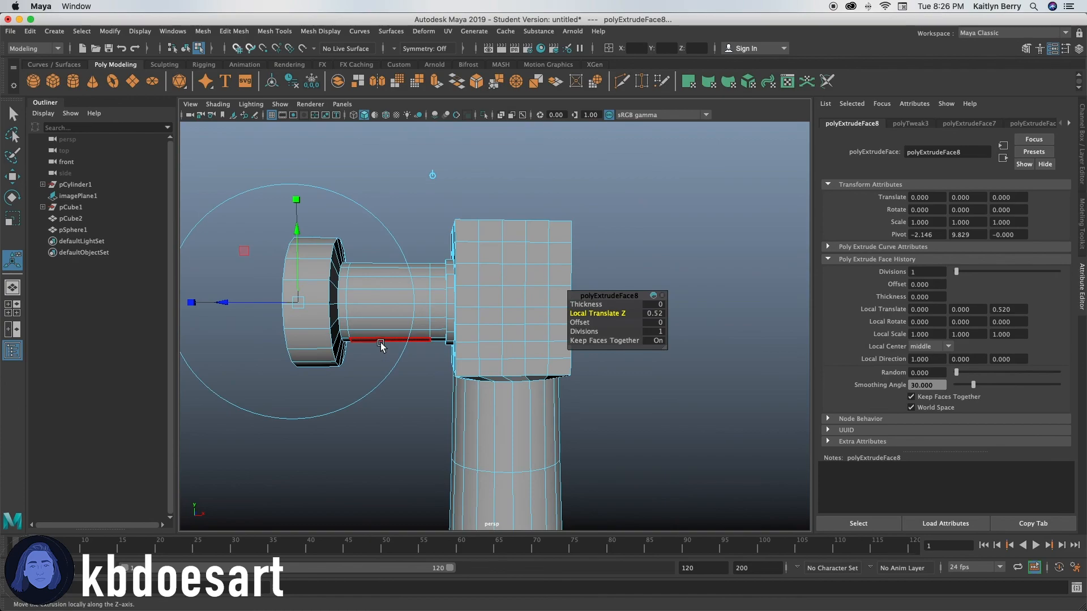
Step: Undo the striking head extrusion and the move and scaling of the neck's end face
key(space)
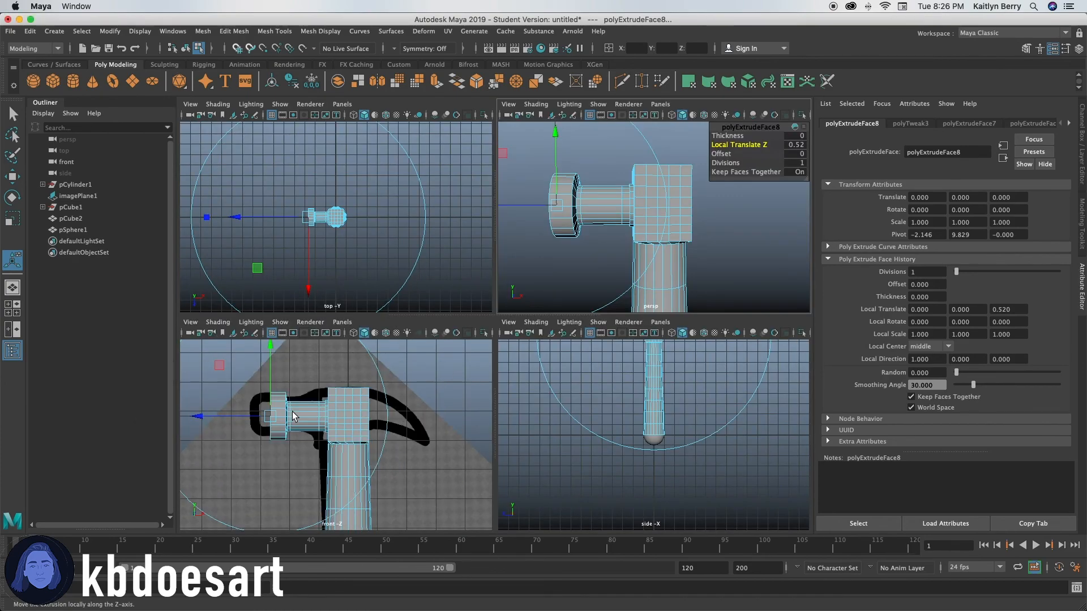
key(space)
key(super+z)
key(super+z)
key(super+z)
key(super+z)
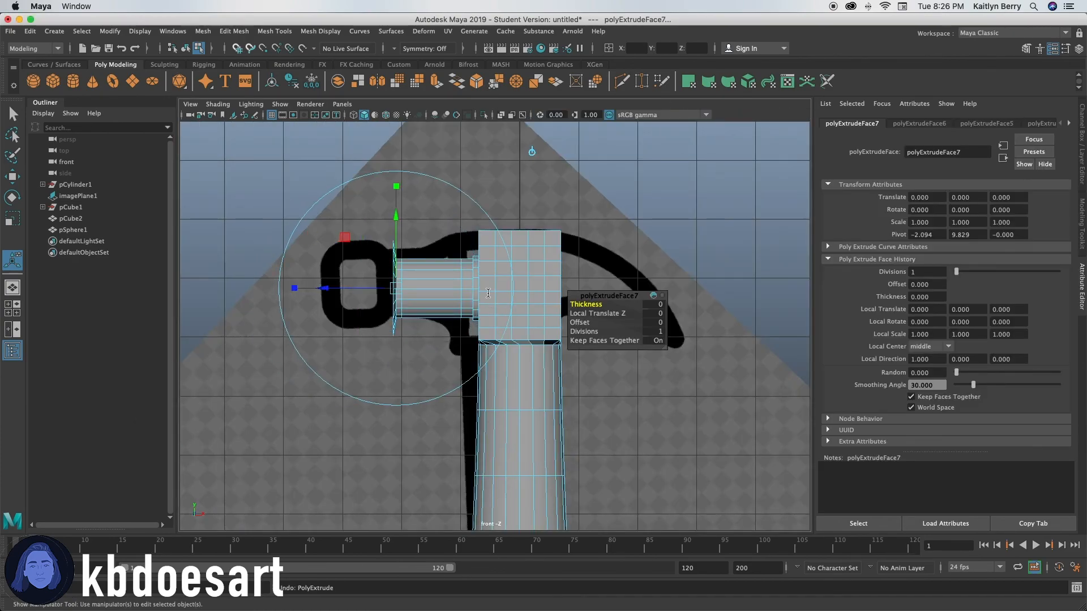
key(super+z)
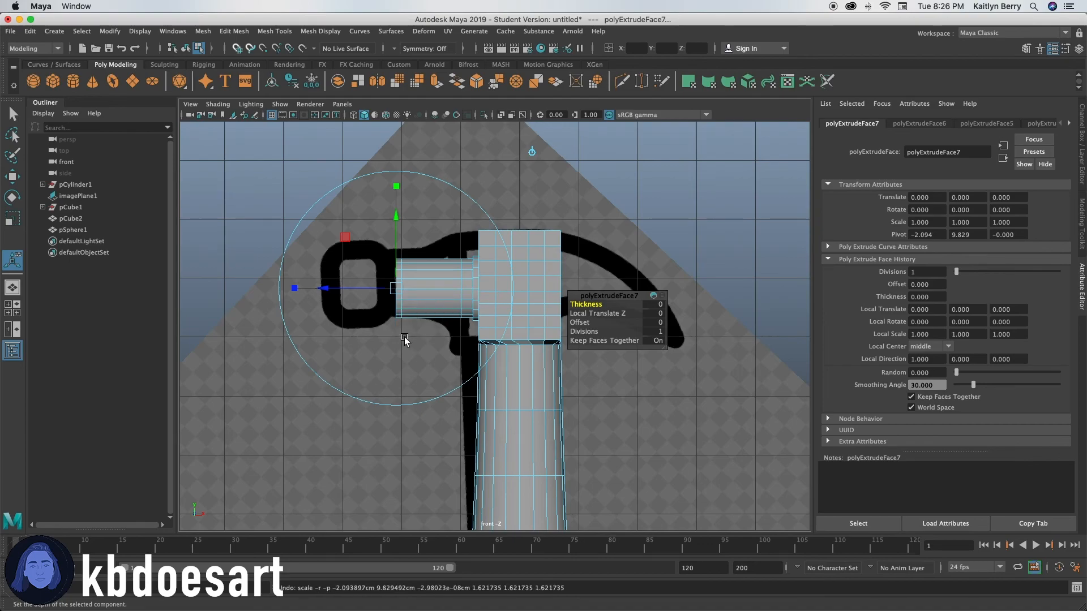
Step: Scale the neck's end face up uniformly to match the striking head in the front-view reference and move it slightly outward
key(space)
key(space)
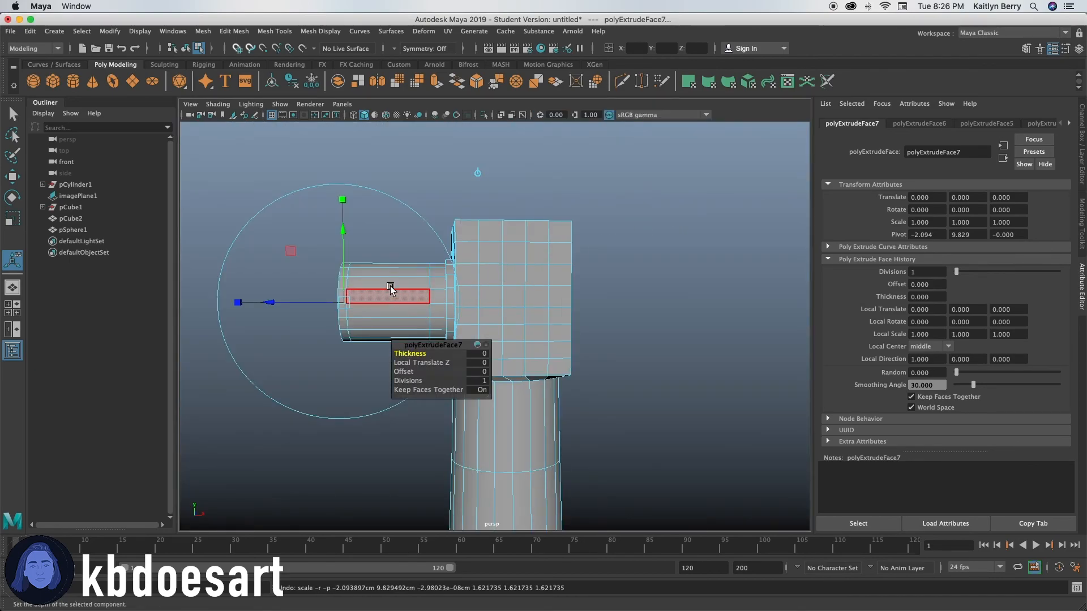
alt+drag(376, 277, 428, 279)
key(r)
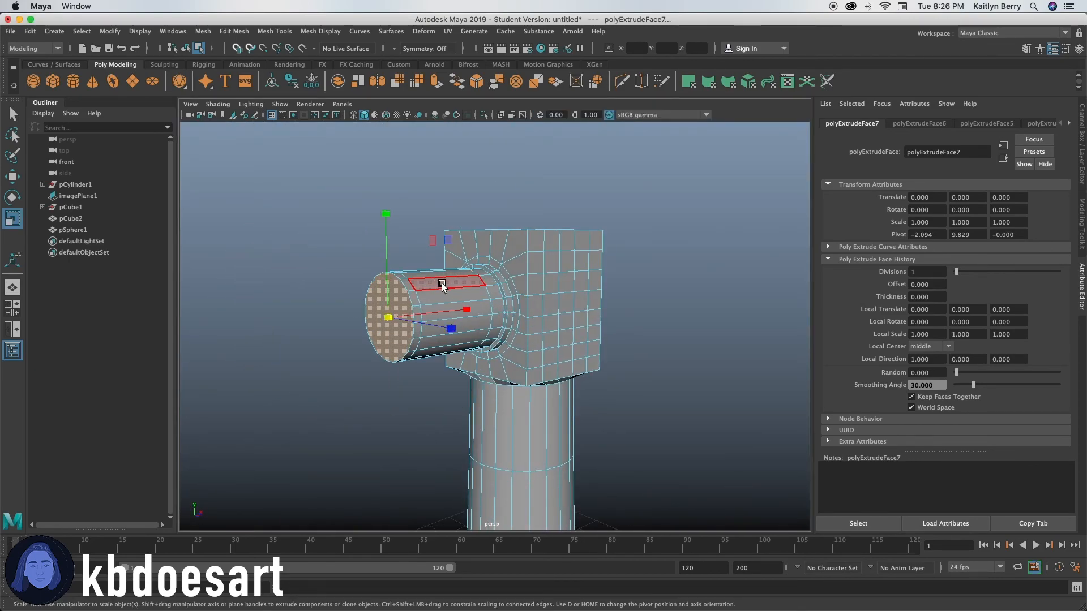
key(space)
key(space)
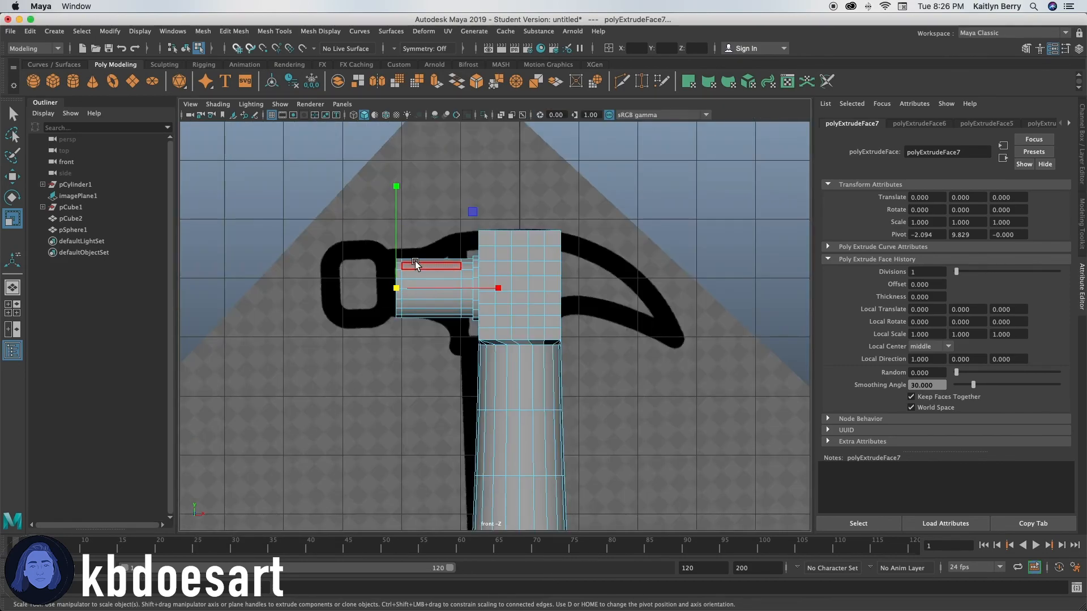
drag(396, 288, 408, 289)
key(space)
key(space)
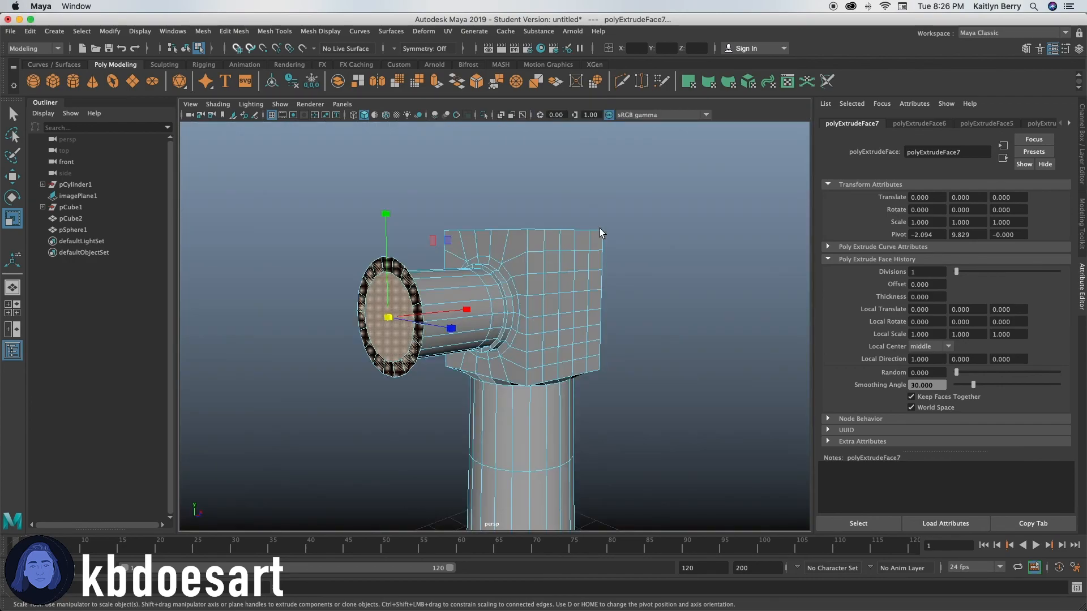
alt+drag(414, 340, 383, 306)
key(w)
Step: Extrude the enlarged end face into the striking head with a Local Translate Z of 1.03
key(ctrl+e)
key(space)
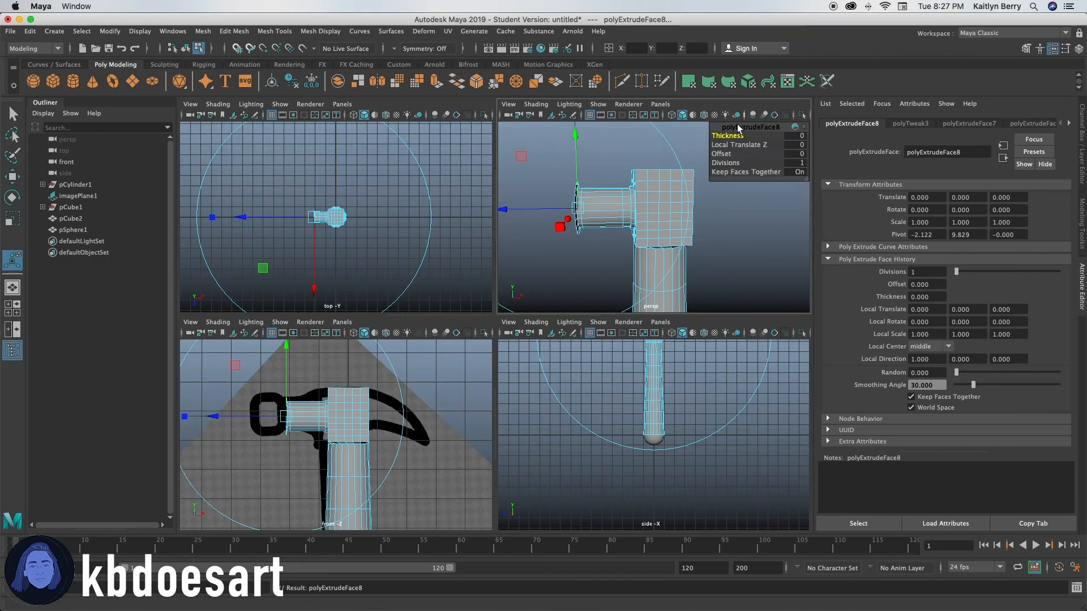
drag(734, 144, 793, 148)
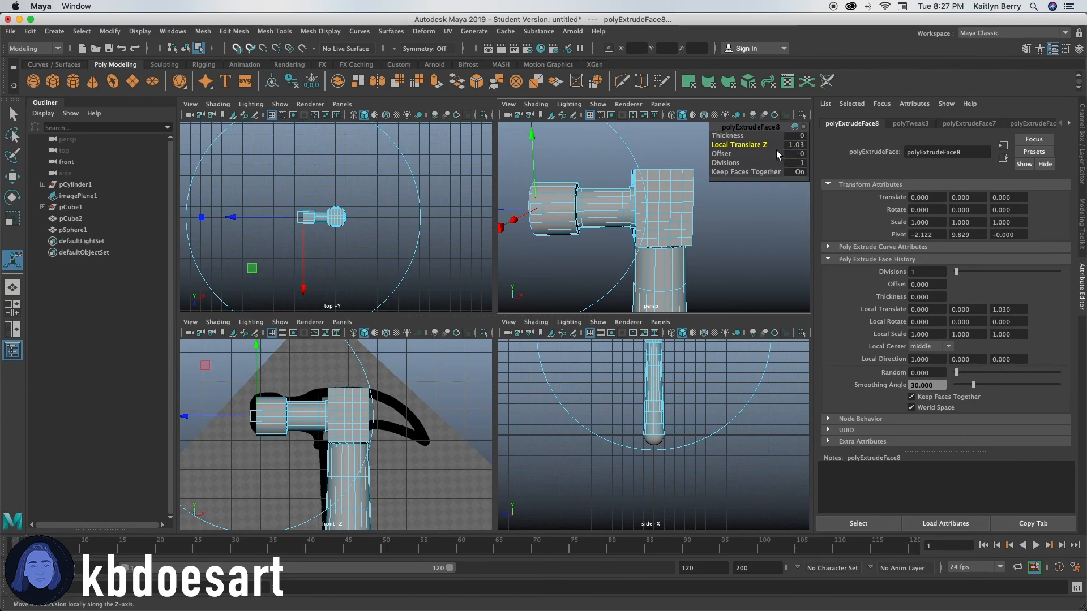
key(space)
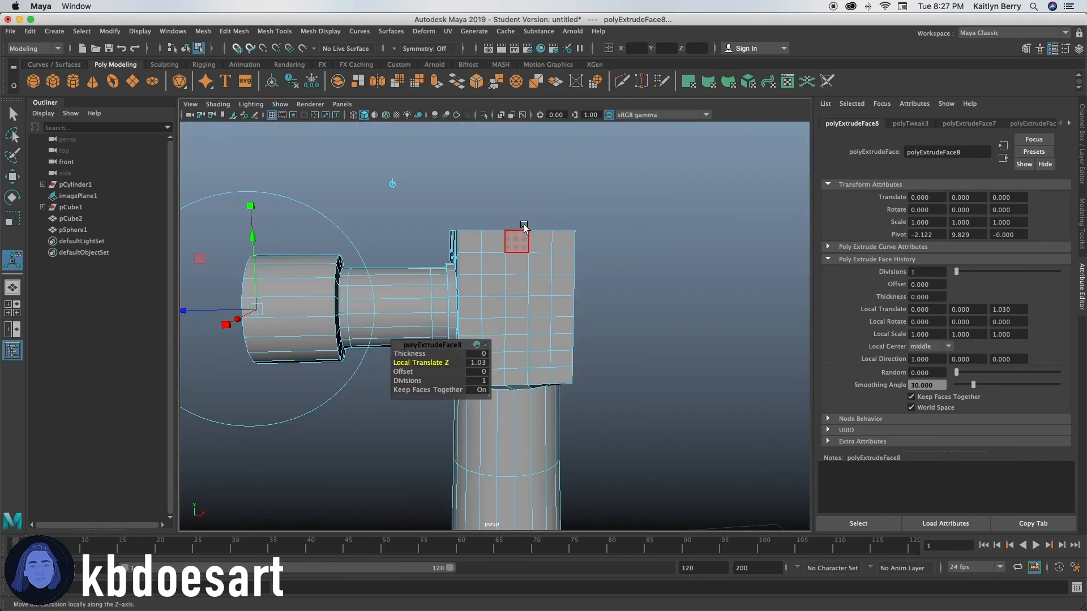
Step: Extrude the striking head's circular face inward with an offset of 0.07
mouse_move(517, 235)
alt+mouse_down()
mouse_move(498, 223)
mouse_move(538, 228)
mouse_move(512, 245)
mouse_move(538, 245)
mouse_move(531, 233)
alt+mouse_up()
key(ctrl+e)
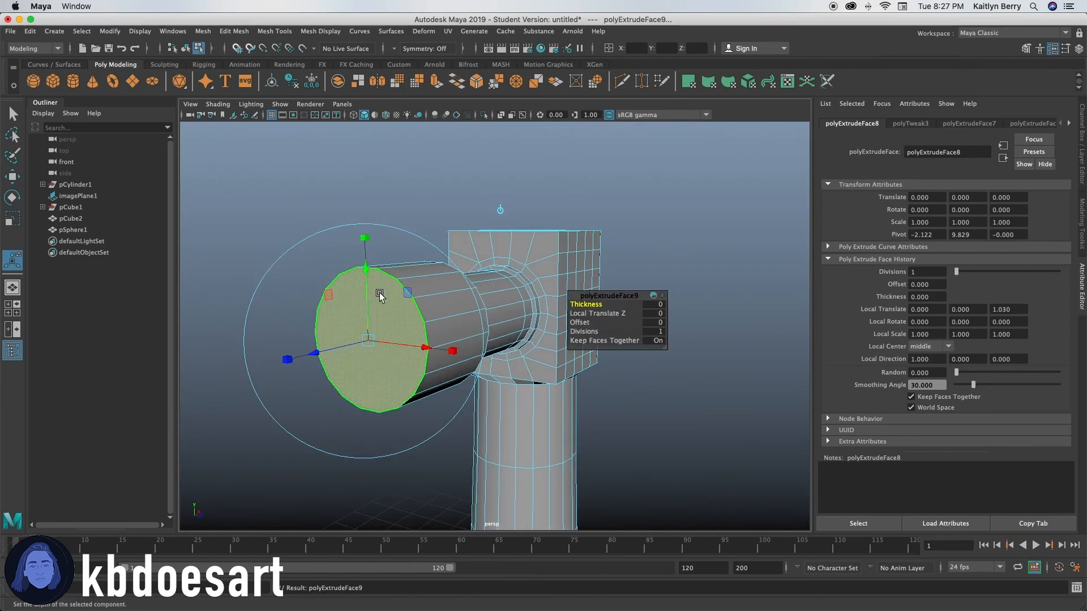
drag(585, 322, 568, 323)
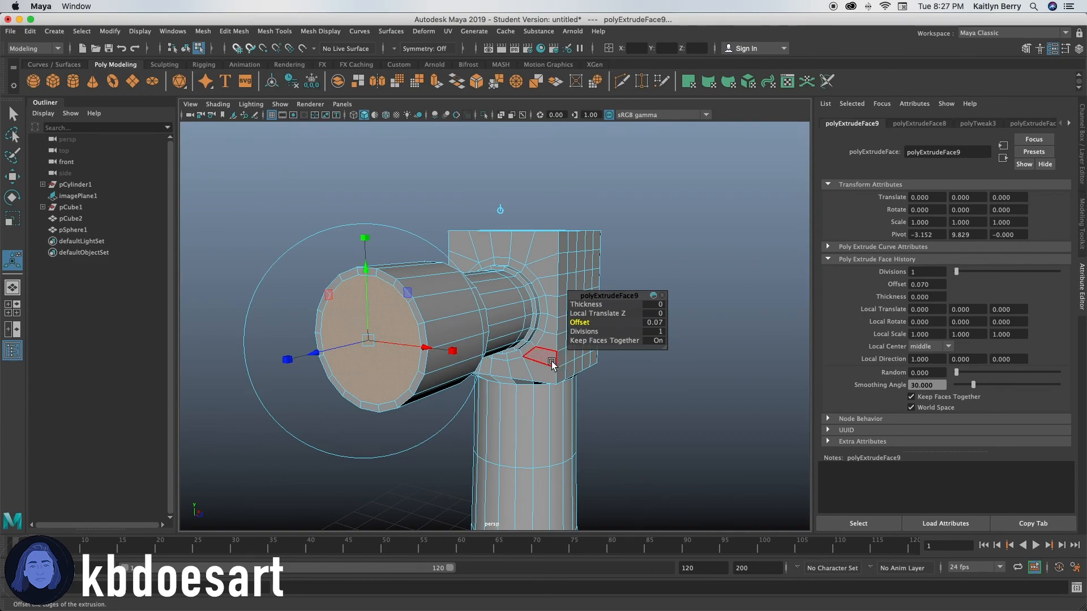
Step: Extrude the inset striking face outward with a Local Translate Z of 0.06
key(ctrl+e)
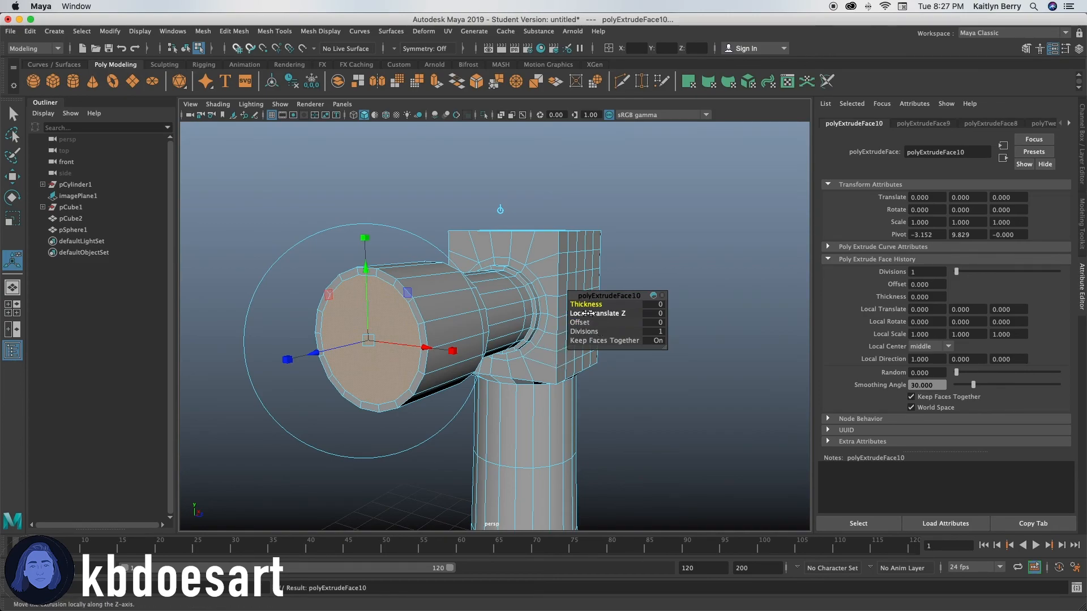
drag(586, 317, 589, 315)
alt+drag(546, 361, 411, 385)
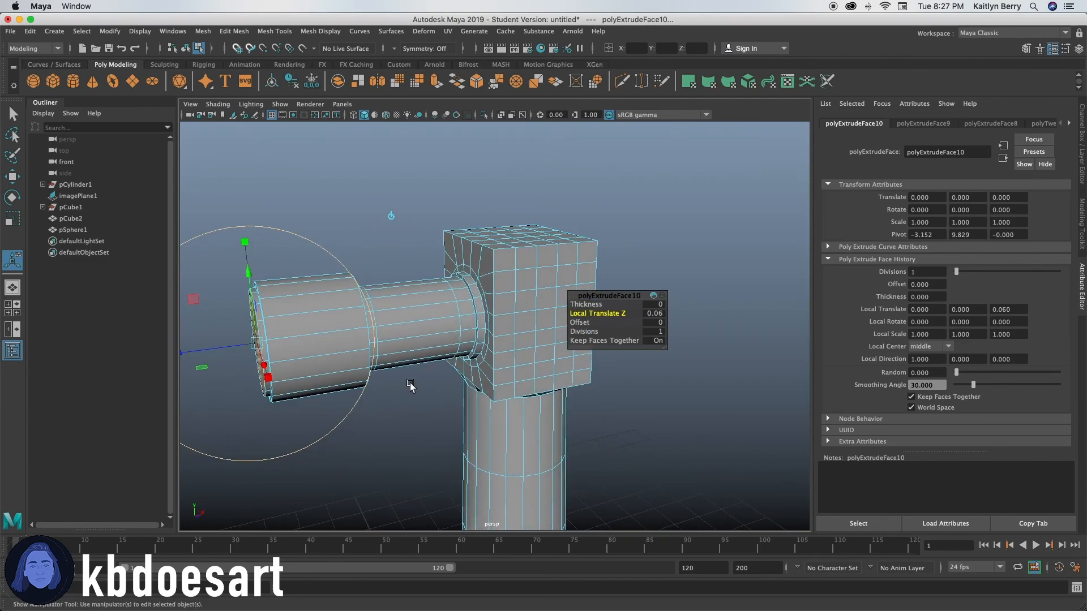
Step: Preview the hammer mesh in smoothed display and inspect it from the head down to the handle's end
key(3)
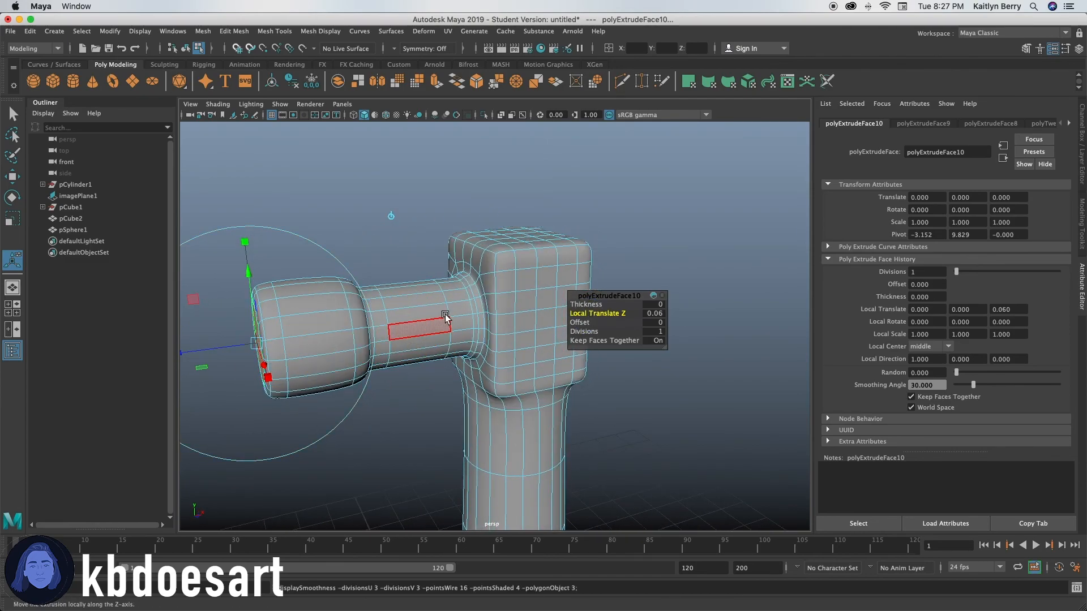
alt+drag(400, 376, 553, 436)
right_drag(487, 492, 544, 271)
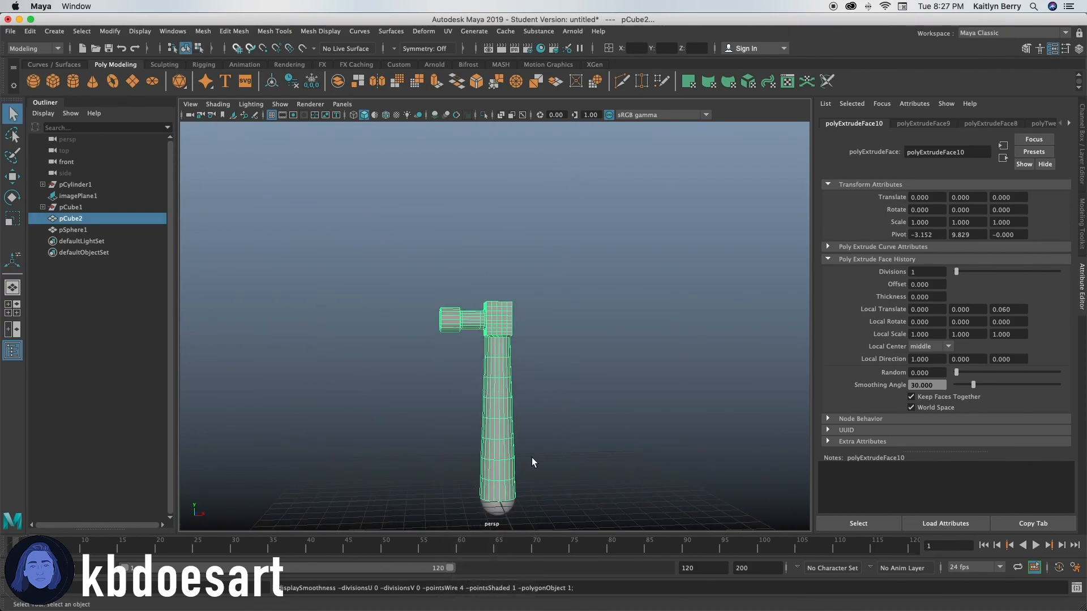
Step: Delete the sphere at the lower end of the handle
click(505, 511)
key(Delete)
mouse_move(519, 430)
alt+mouse_down()
mouse_move(507, 402)
mouse_move(566, 403)
mouse_move(660, 427)
mouse_move(517, 425)
alt+mouse_up()
alt+drag(517, 385, 514, 412)
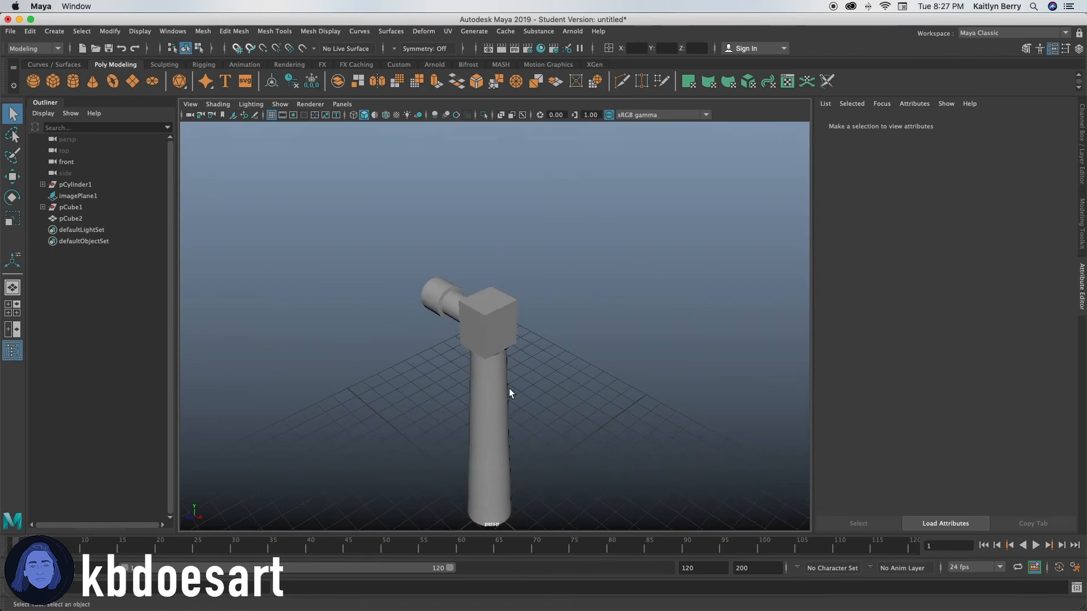
Step: Extrude all faces on the head block's side opposite the neck with a Local Translate Z of 1
alt+right_drag(517, 382, 715, 344)
alt+drag(497, 388, 509, 305)
click(513, 294)
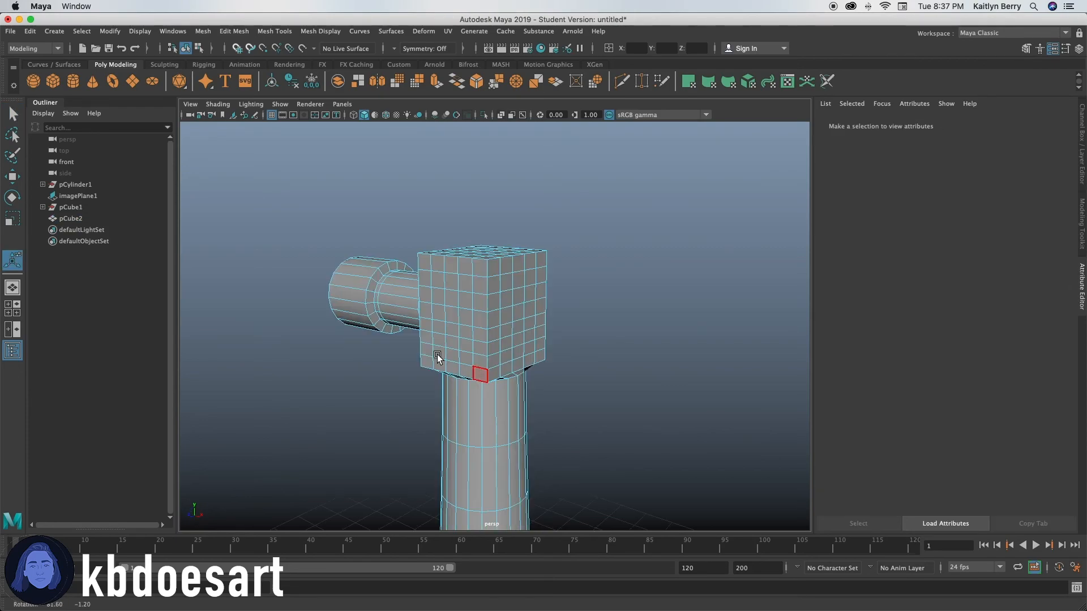
alt+drag(485, 371, 583, 328)
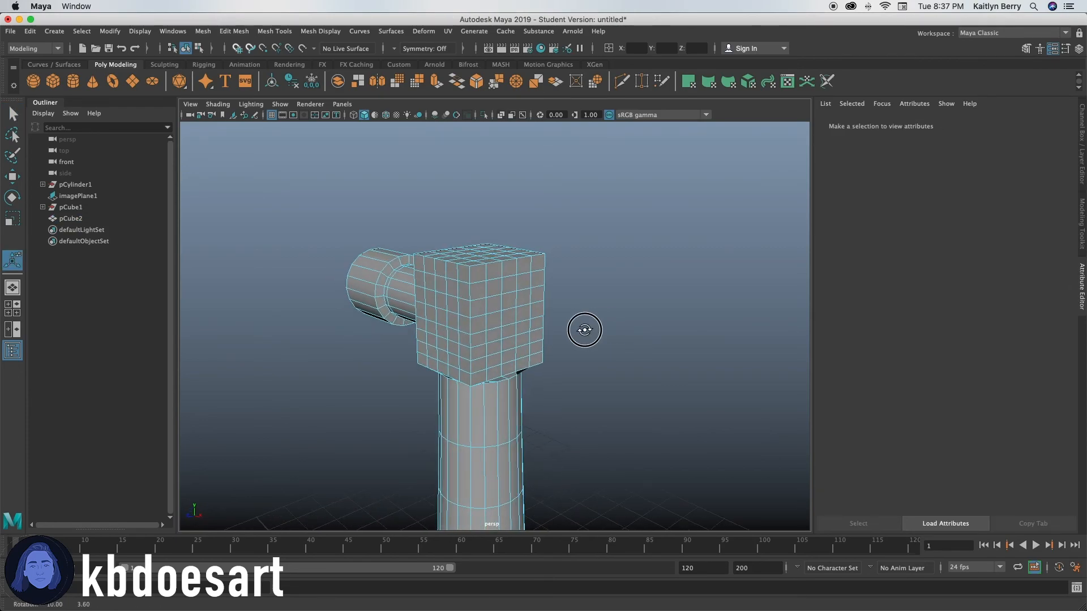
key(q)
mouse_move(522, 279)
mouse_down()
mouse_move(536, 263)
mouse_move(475, 296)
mouse_move(475, 368)
mouse_move(521, 363)
mouse_move(531, 299)
mouse_move(508, 279)
mouse_move(502, 351)
mouse_move(519, 313)
mouse_move(531, 356)
mouse_move(538, 271)
mouse_move(537, 283)
mouse_up()
key(ctrl+e)
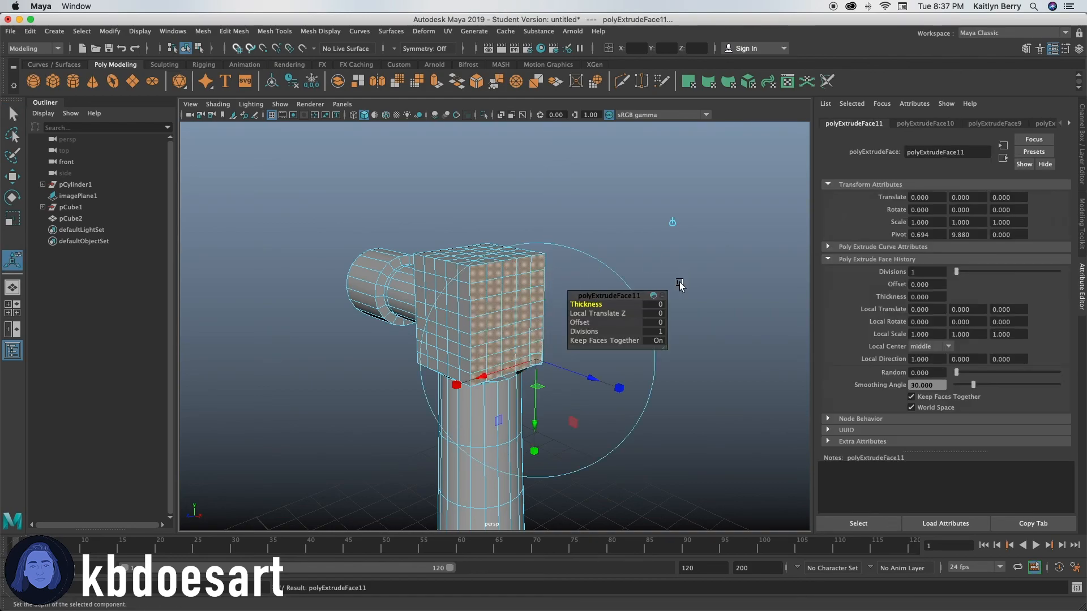
key(space)
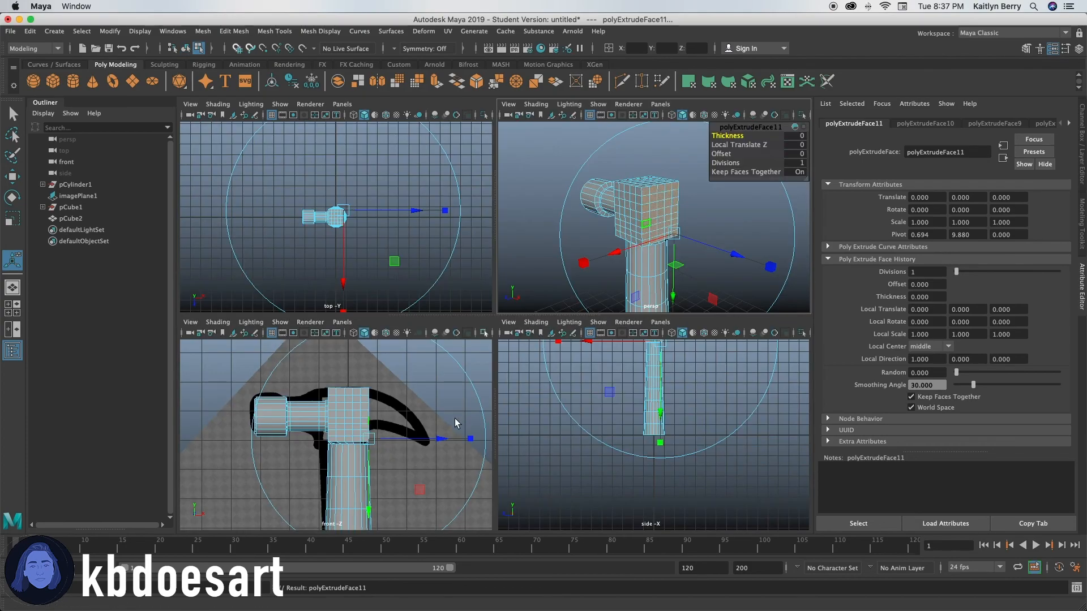
click(732, 145)
middle_drag(733, 145, 787, 147)
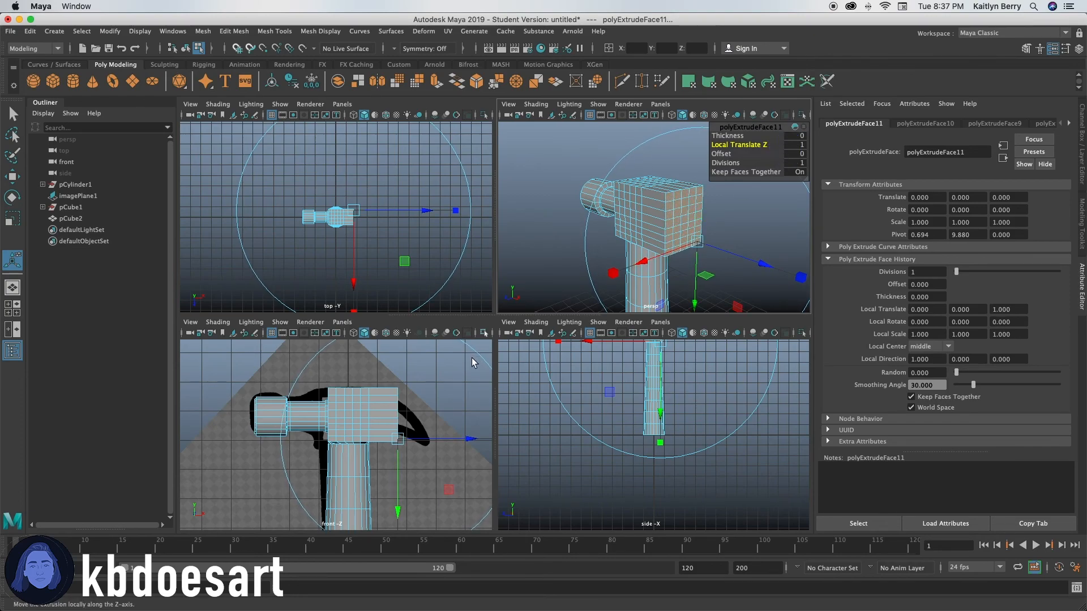
Step: Extrude the selected end faces of the head block's claw side again with a Local Translate Z of 1
key(r)
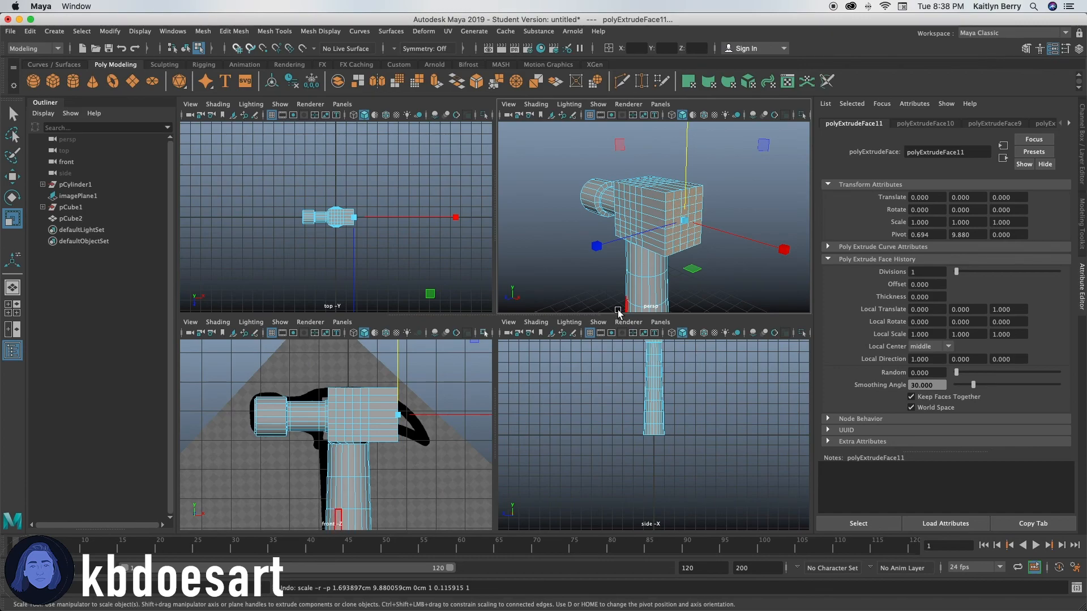
key(e)
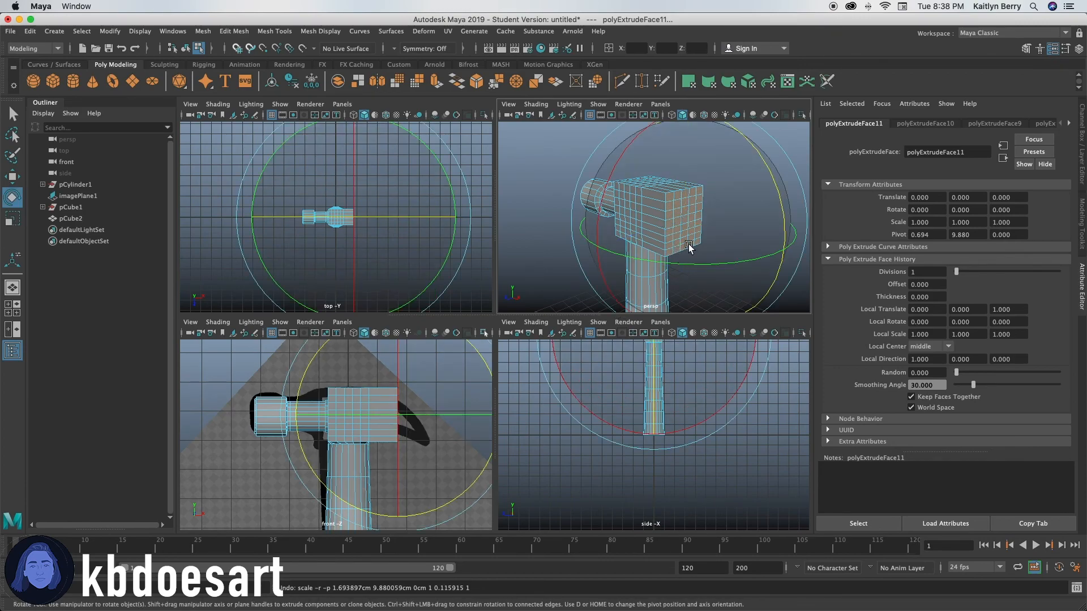
key(ctrl+e)
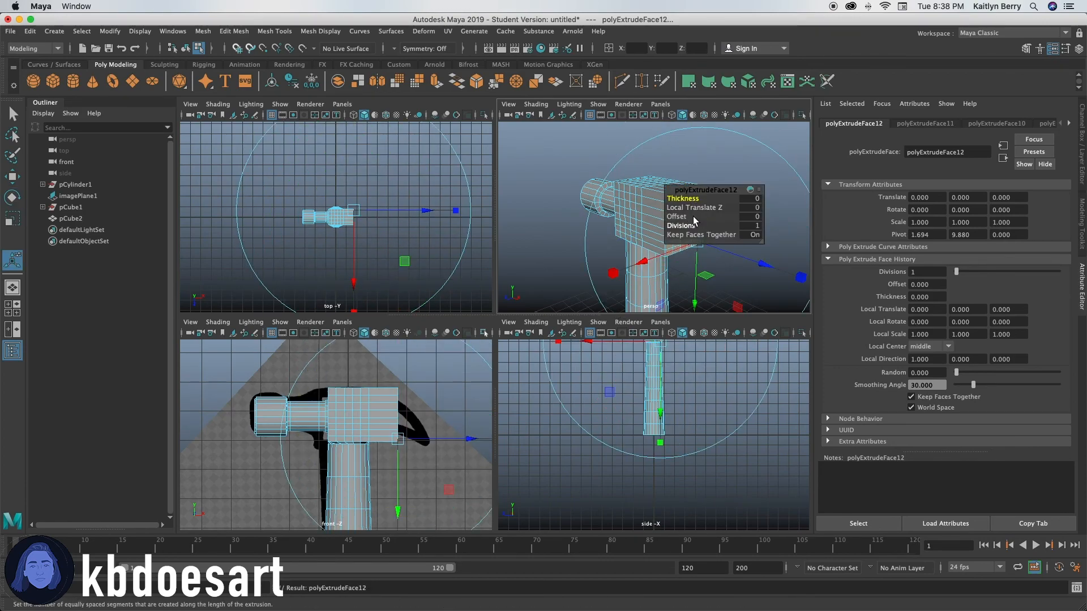
click(688, 207)
middle_drag(689, 207, 746, 218)
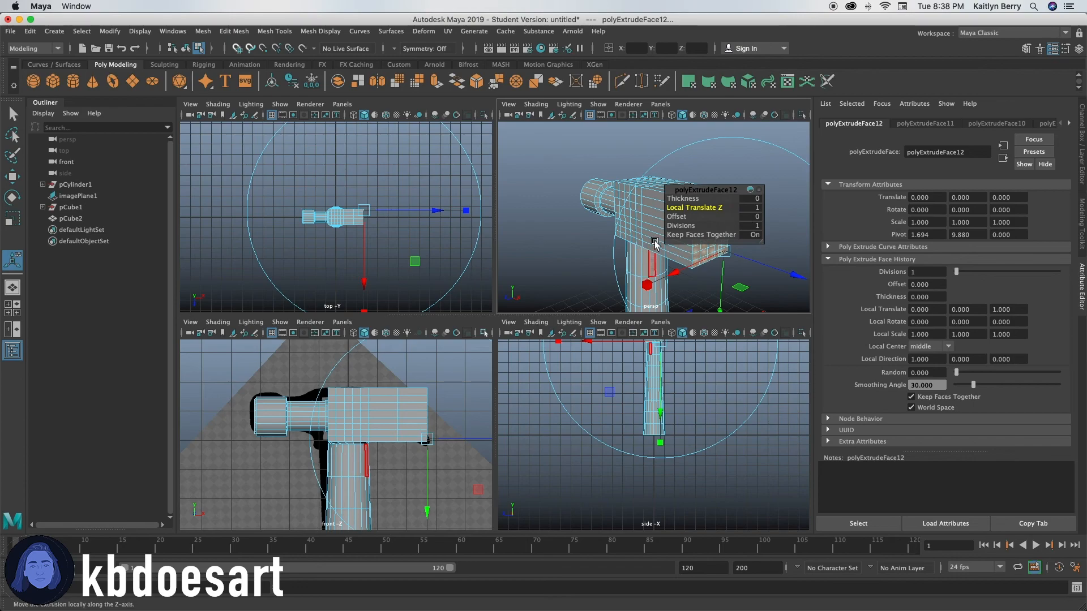
Step: Scale the extruded end faces down vertically to a thin edge and lower them toward the reference claw's tip
key(r)
drag(714, 180, 704, 274)
key(w)
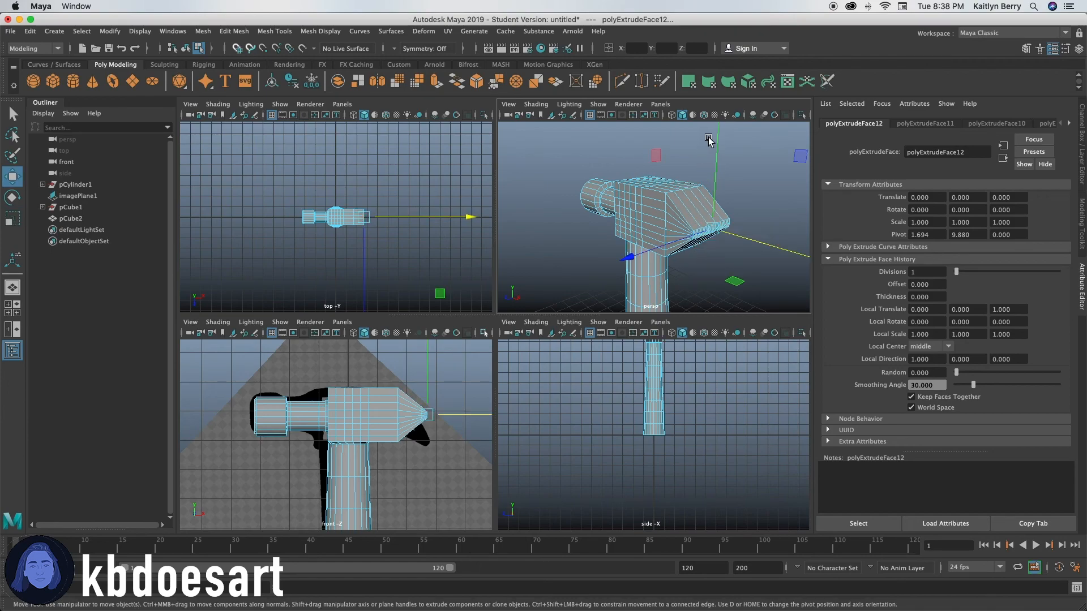
drag(717, 145, 724, 183)
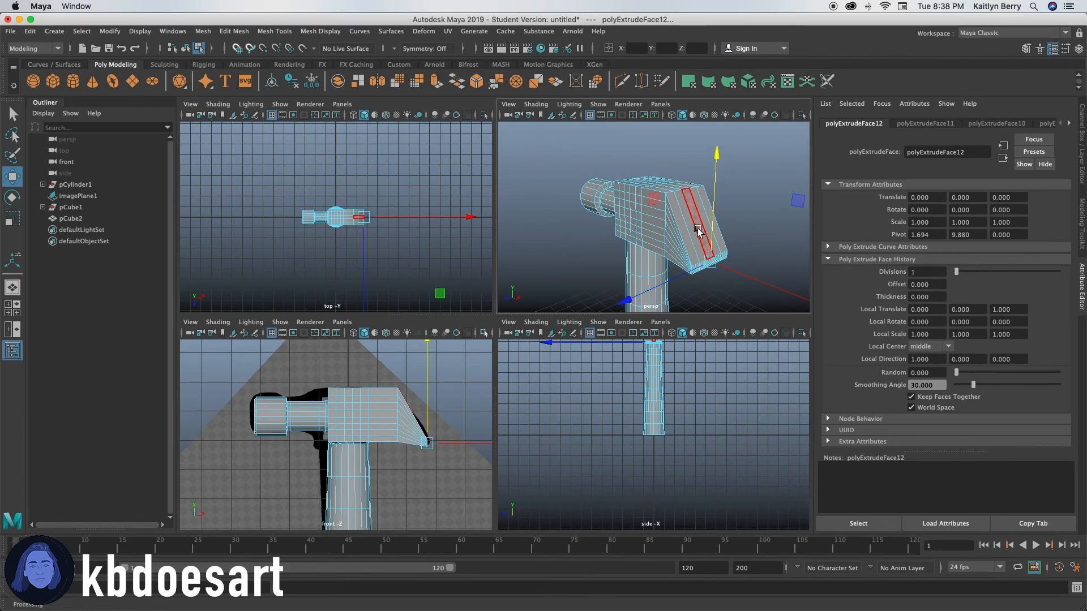
Step: Add vertical edge loops across the head block and the sloped claw section with the Multi-Cut tool
alt+drag(638, 237, 700, 221)
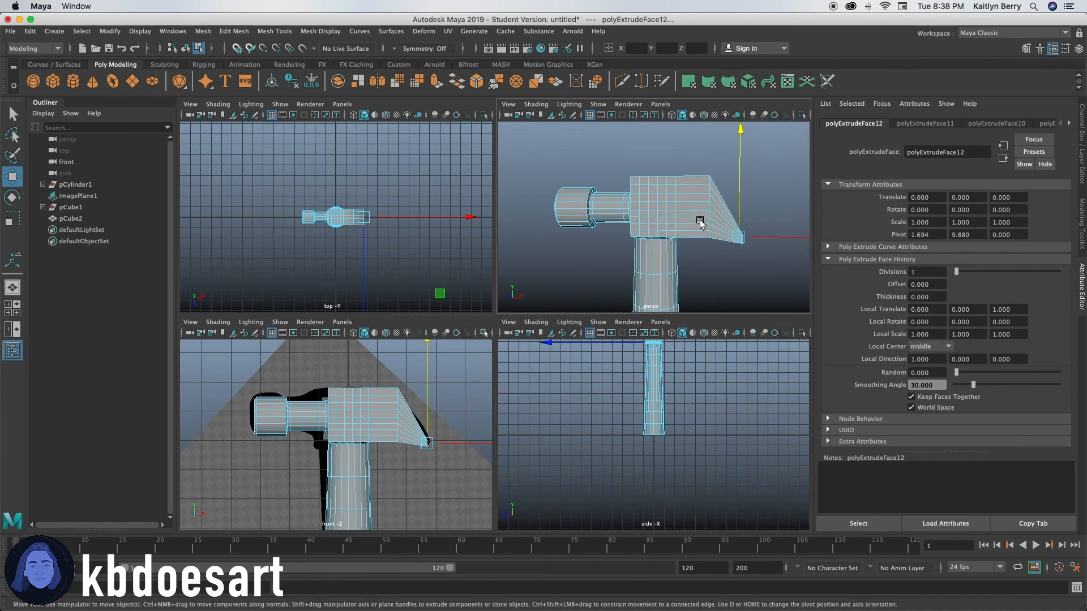
shift+right_click(700, 203)
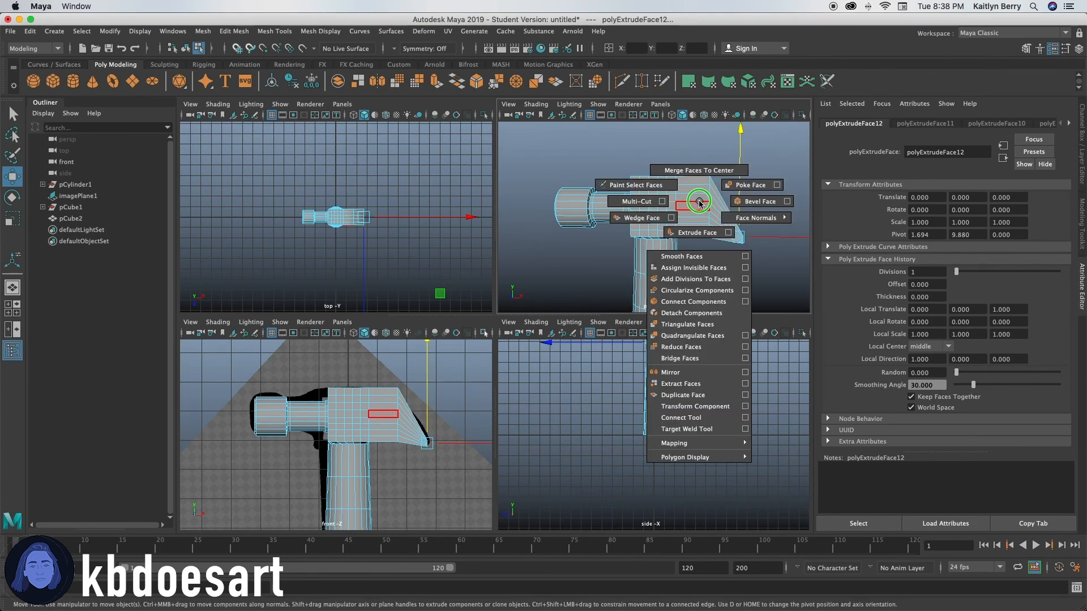
click(637, 202)
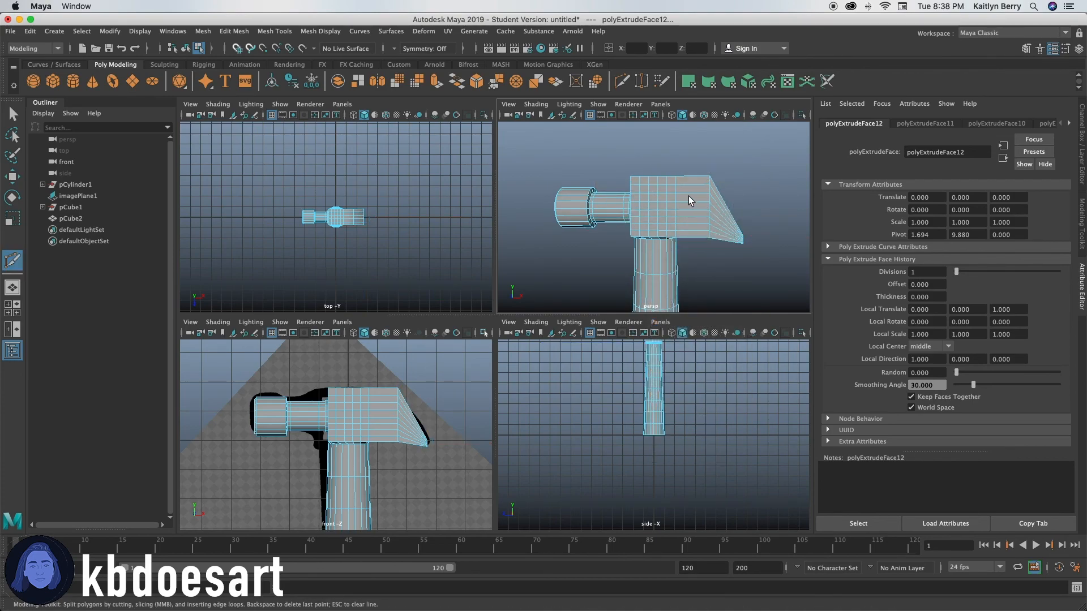
ctrl+click(695, 199)
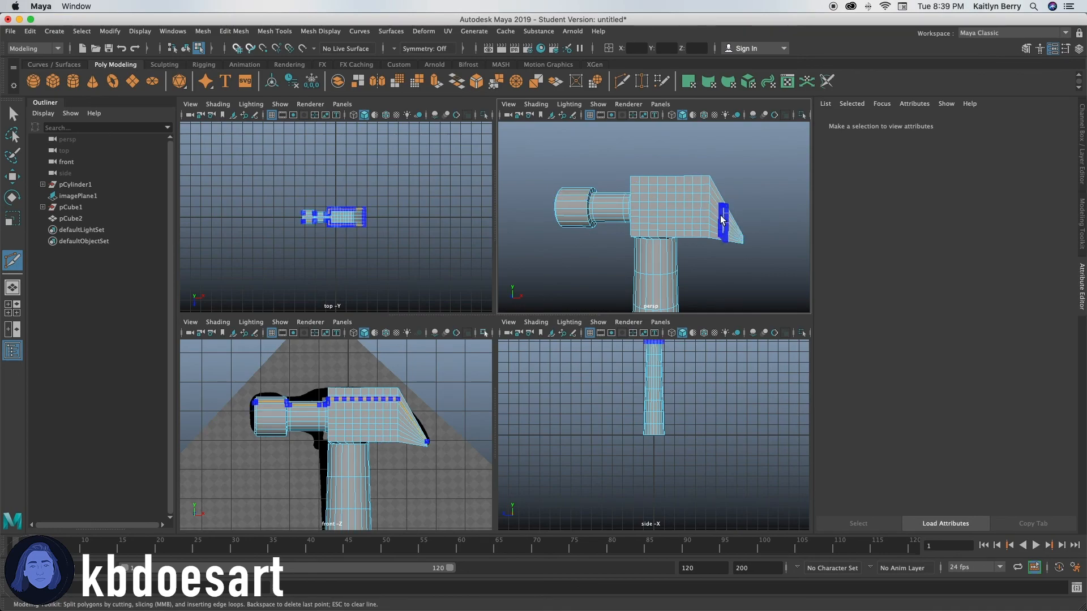
alt+right_drag(735, 232, 684, 232)
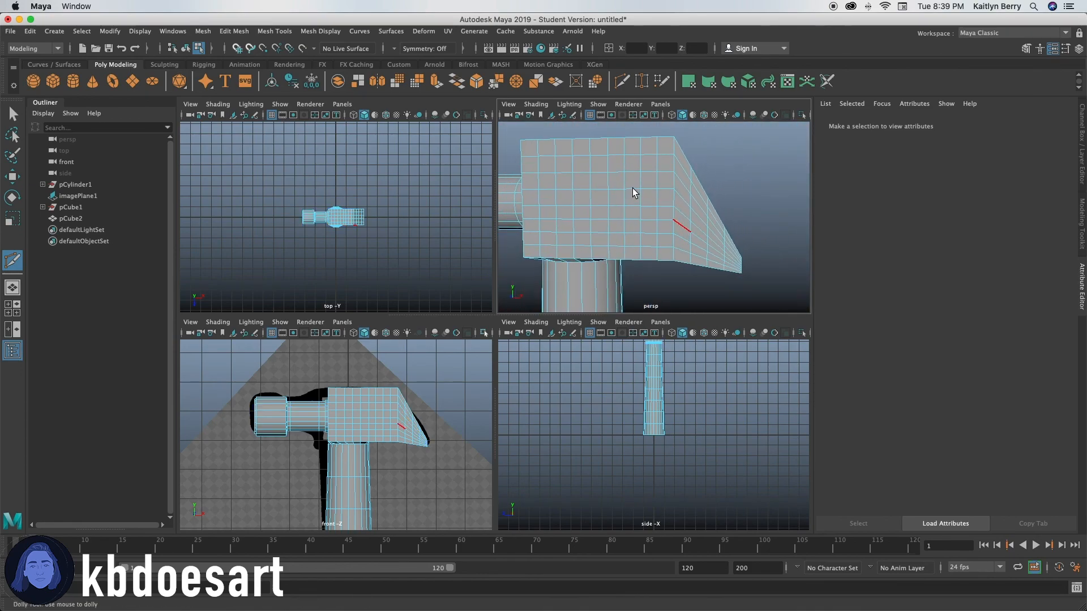
alt+drag(657, 273, 678, 264)
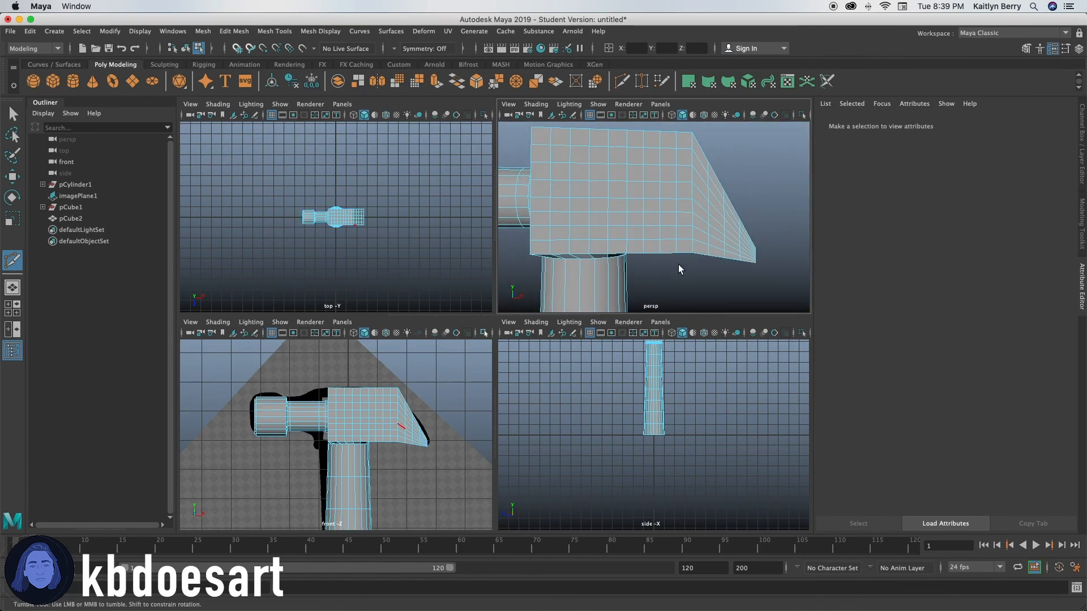
alt+right_drag(692, 253, 669, 245)
click(388, 408)
right_drag(388, 409, 385, 319)
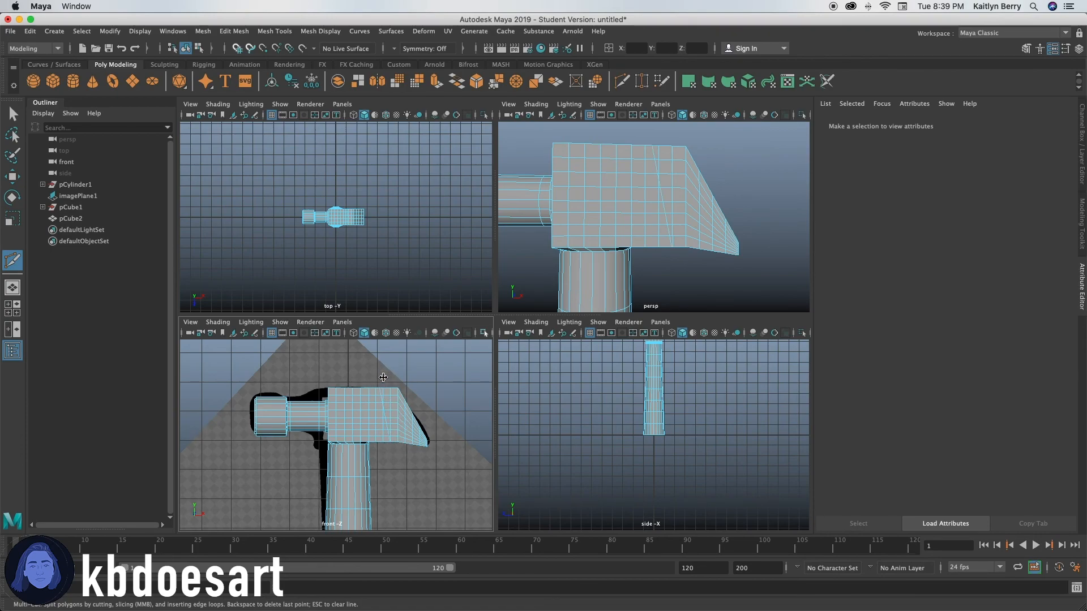
key(q)
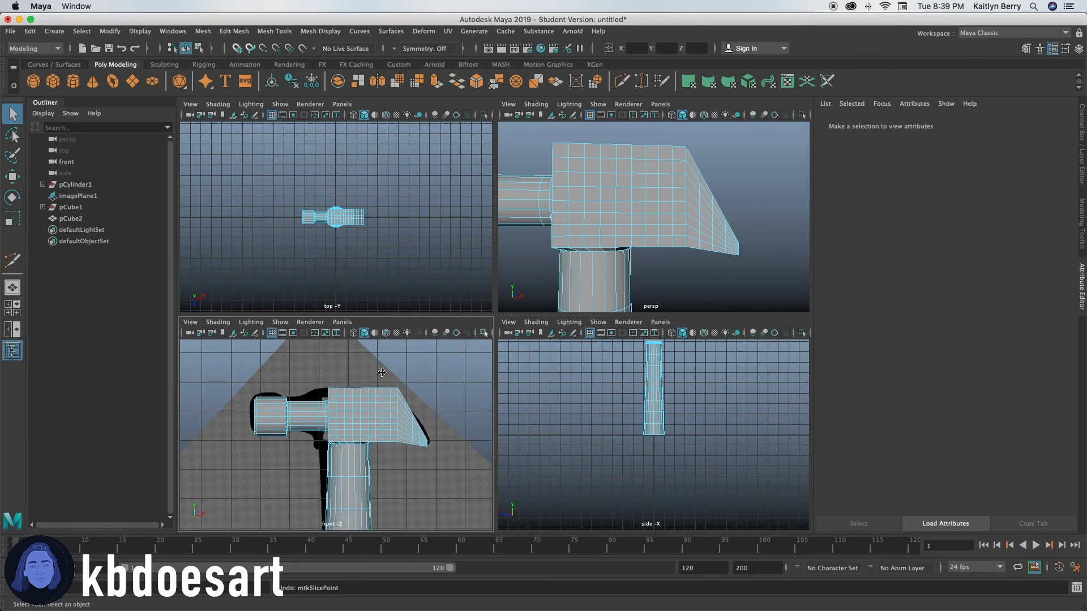
Step: Set the front view to wireframe display and frame the claw against the reference image
drag(378, 380, 400, 458)
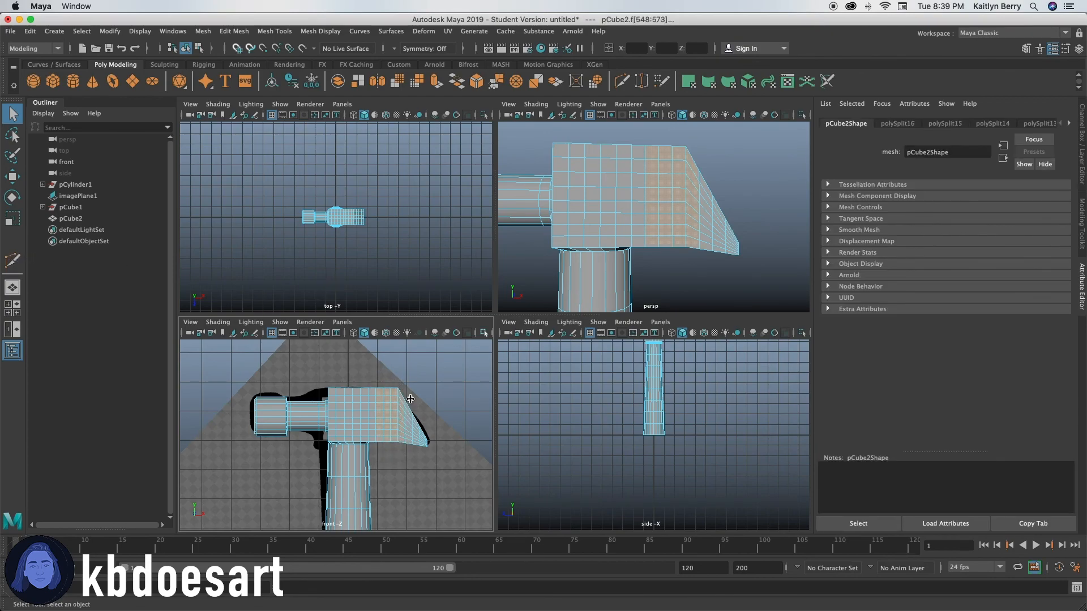
key(w)
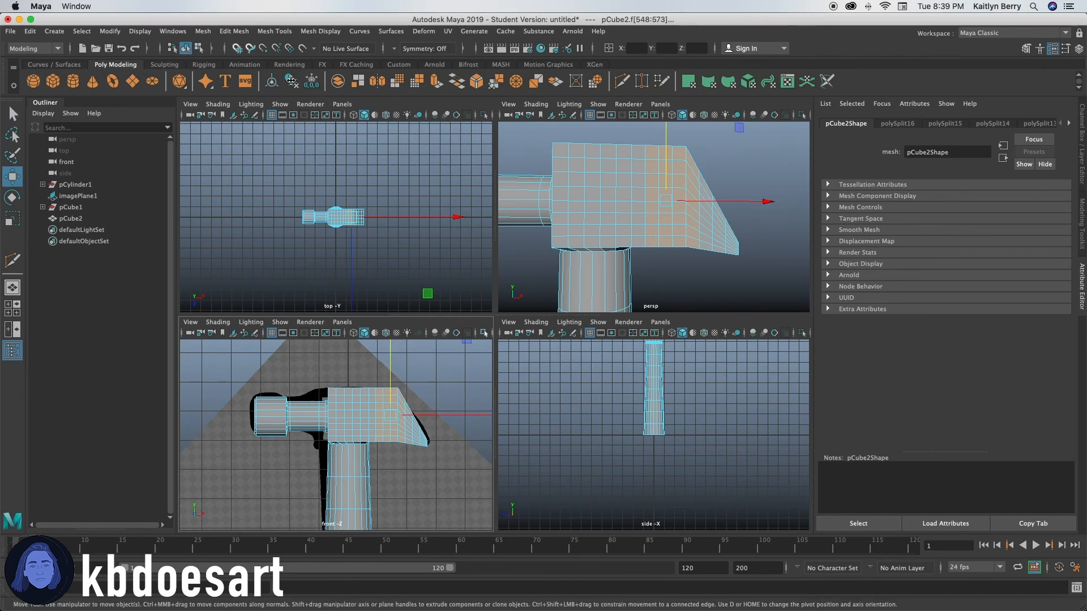
click(353, 117)
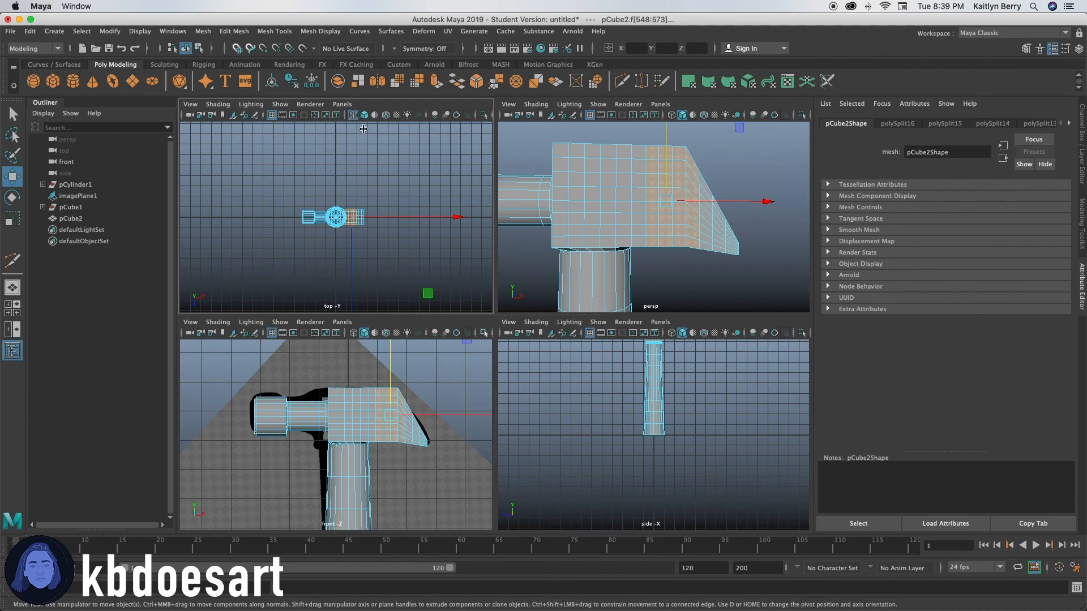
click(354, 332)
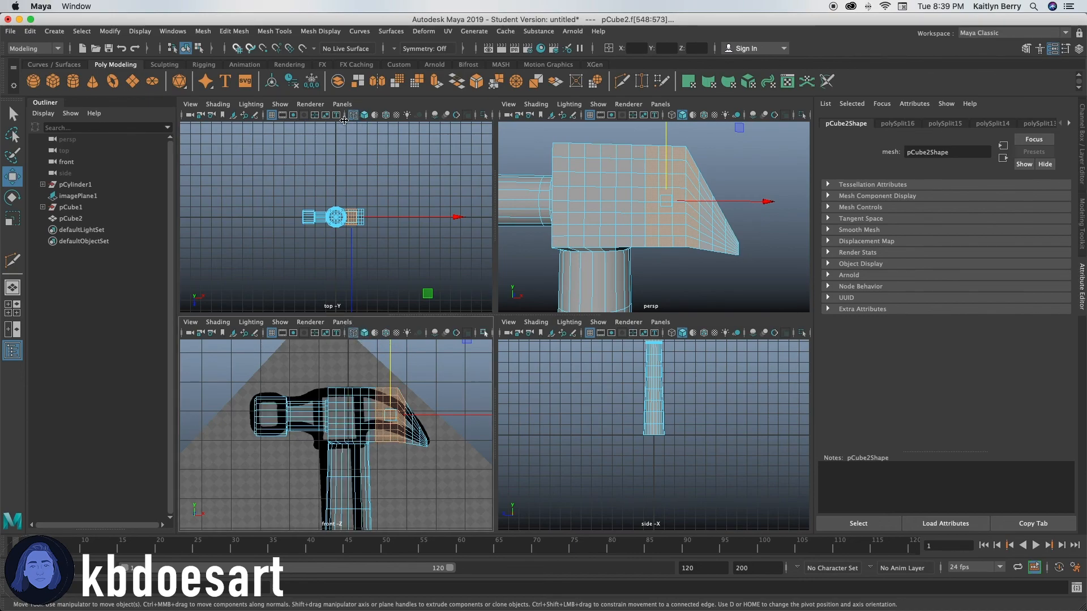
click(365, 116)
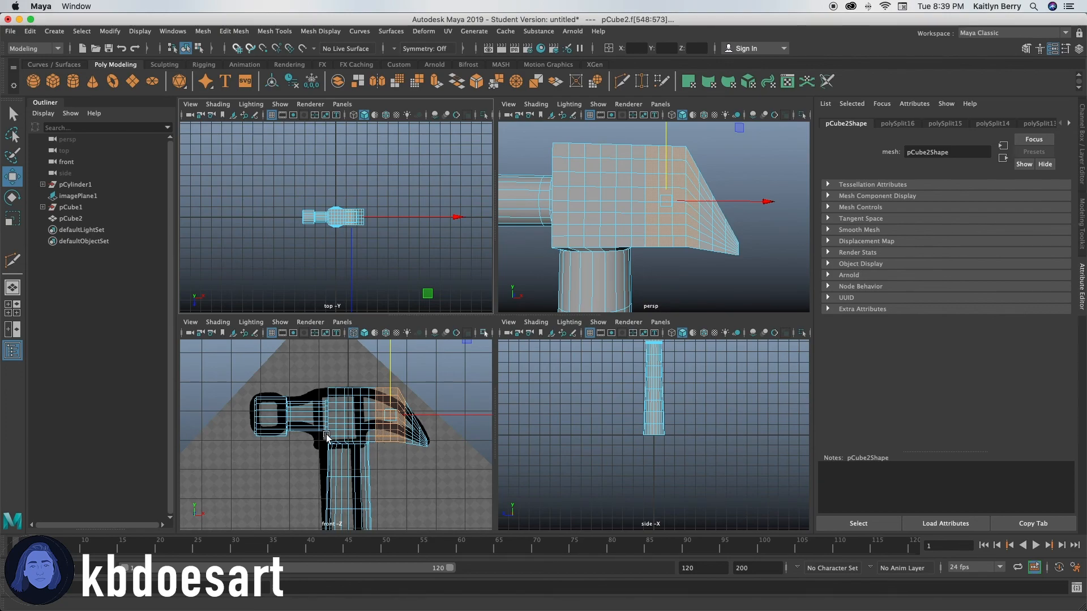
alt+right_drag(326, 438, 399, 433)
alt+middle_drag(399, 433, 339, 480)
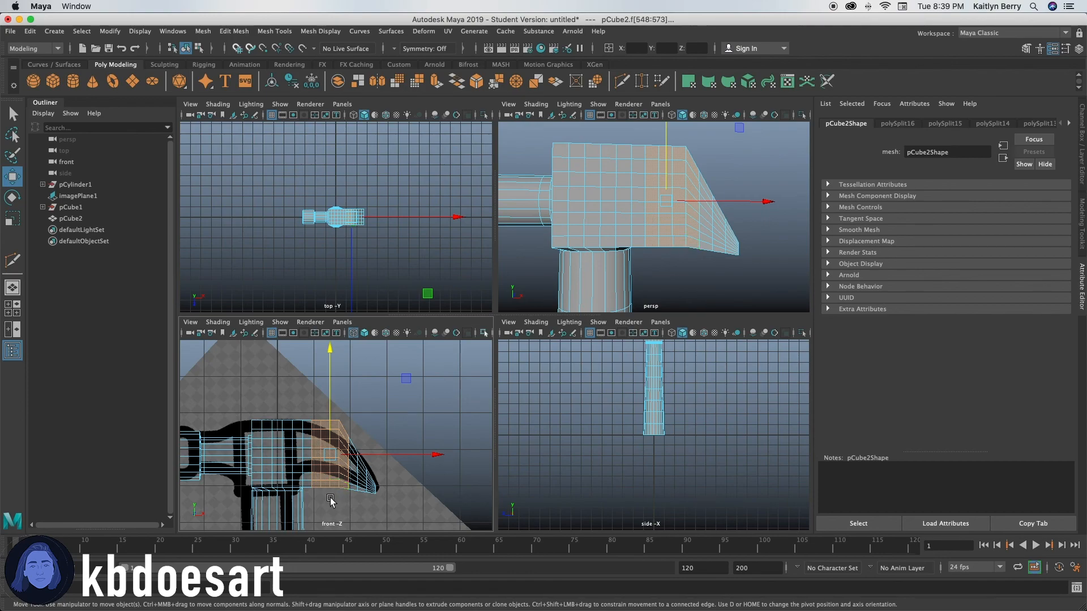
Step: Select the face columns at the block's claw end and scale them slightly shorter vertically to match the reference
click(369, 511)
drag(306, 460, 334, 468)
drag(305, 404, 343, 516)
key(r)
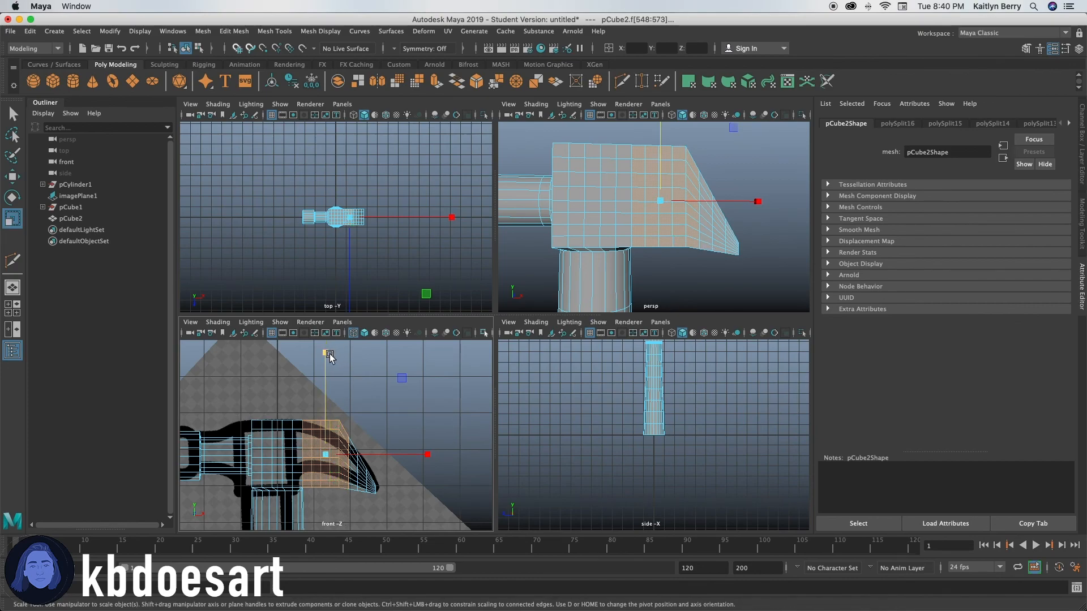
alt+drag(707, 204, 669, 233)
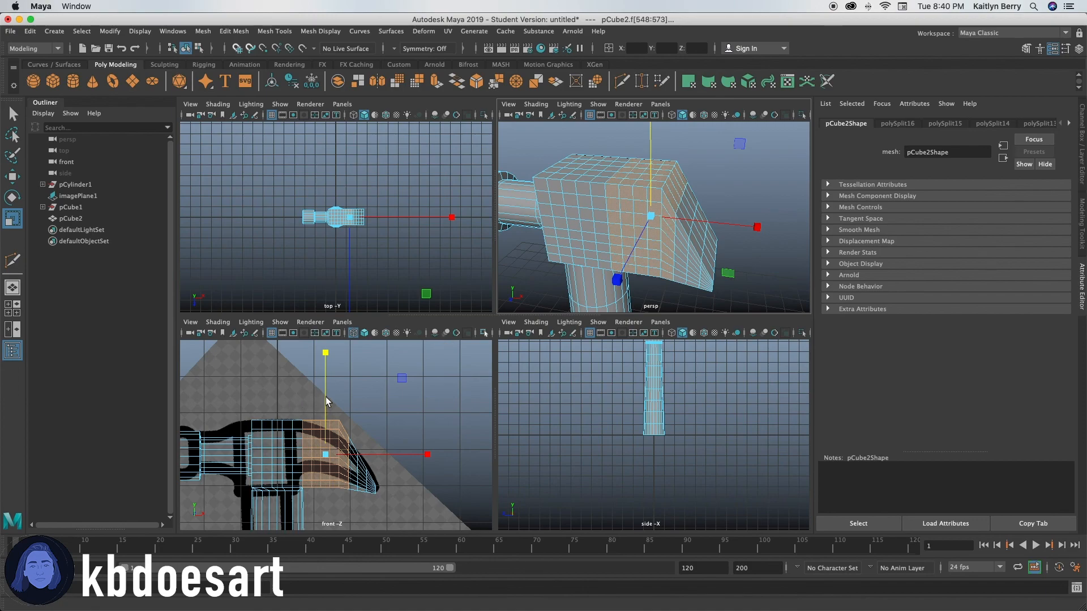
mouse_move(325, 355)
mouse_down()
mouse_move(324, 372)
mouse_move(324, 361)
mouse_up()
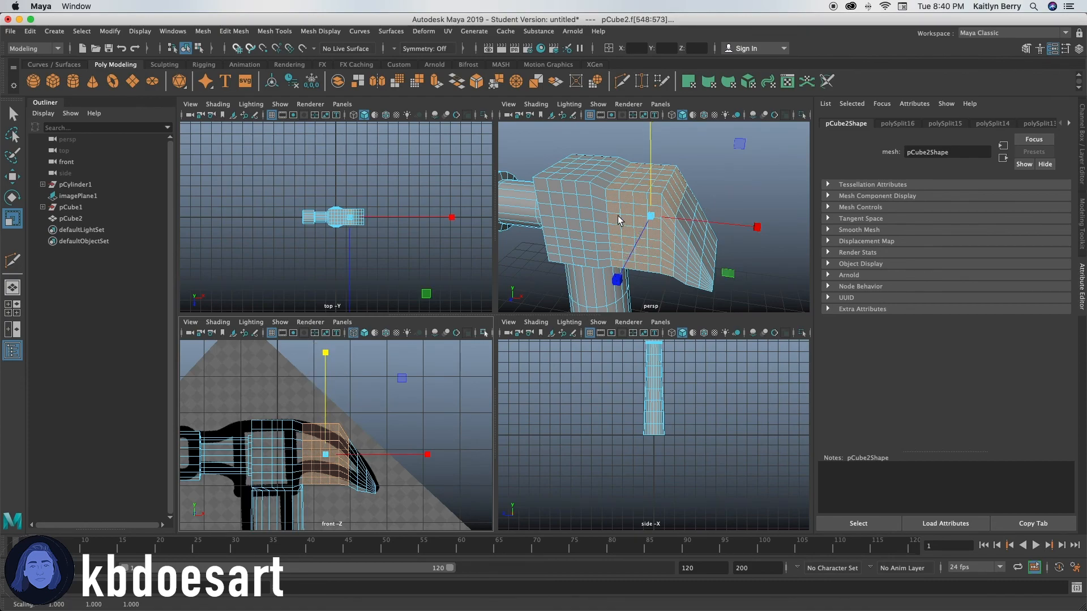
mouse_move(633, 234)
alt+mouse_down()
mouse_move(677, 214)
mouse_move(735, 214)
mouse_move(788, 231)
mouse_move(642, 233)
alt+mouse_up()
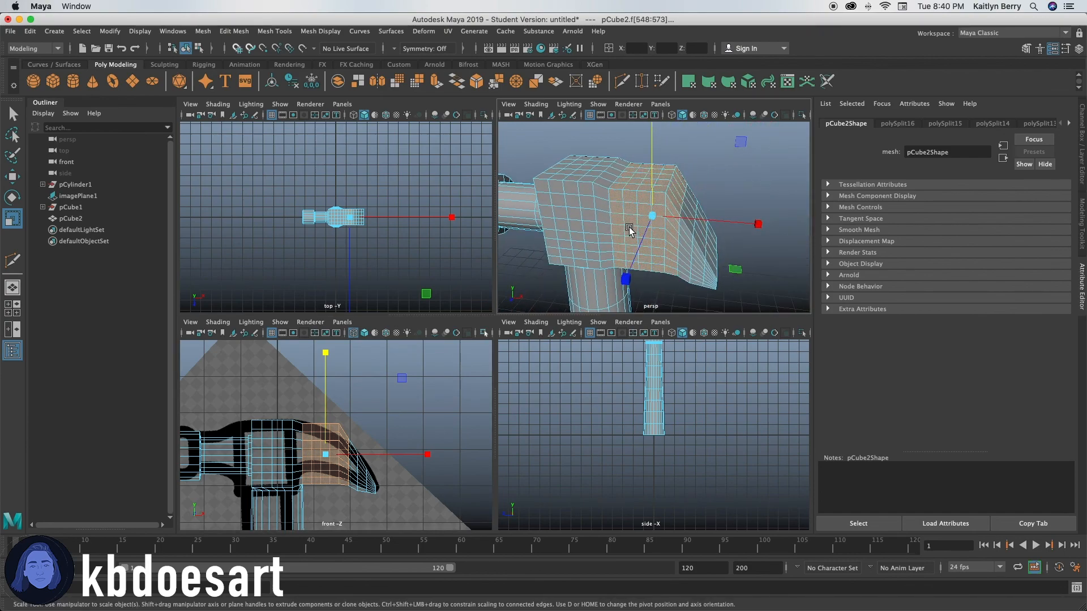
Step: Scale progressively narrower groups of face columns toward the claw vertically, tapering them along the reference's curve
drag(342, 491, 342, 496)
drag(331, 352, 332, 362)
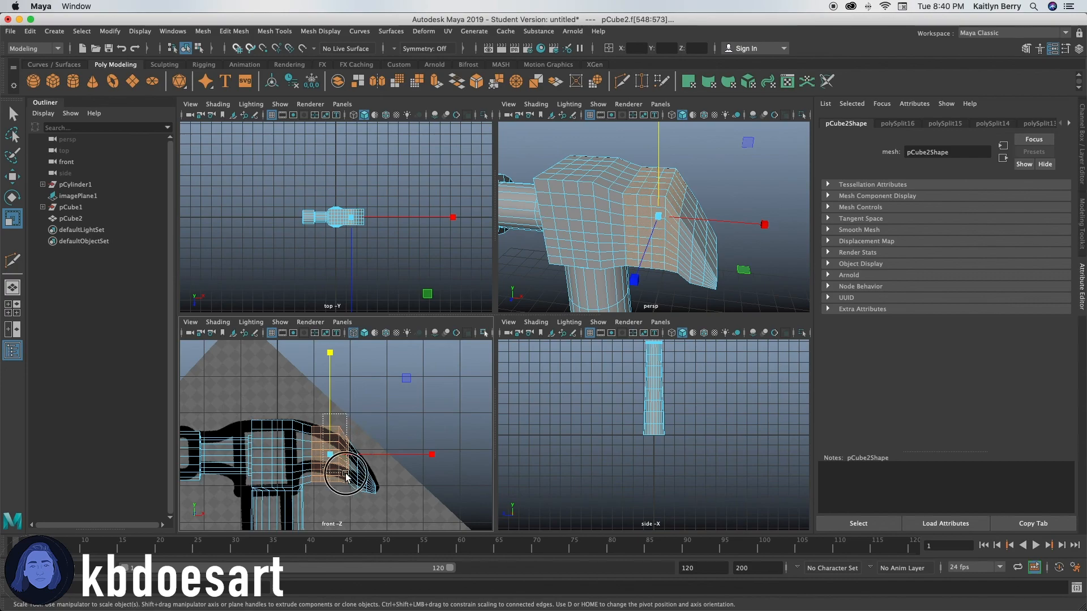
drag(331, 352, 337, 371)
ctrl+drag(308, 422, 329, 504)
drag(339, 351, 341, 371)
mouse_move(343, 428)
mouse_down()
mouse_move(356, 425)
mouse_move(353, 457)
mouse_move(343, 423)
mouse_up()
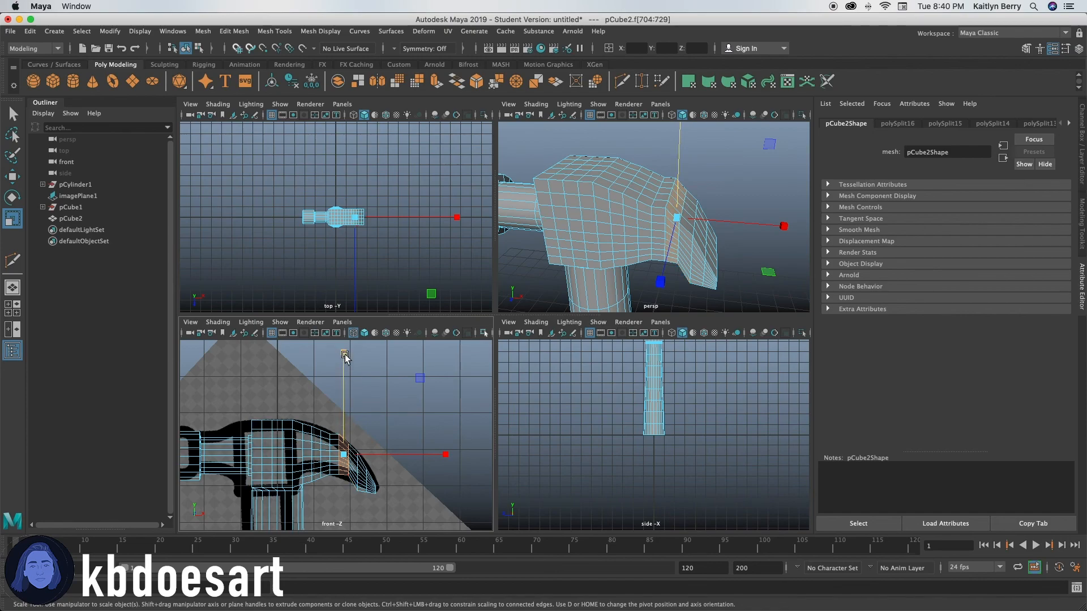
drag(344, 354, 347, 357)
Step: Move the face columns near the claw's tip vertically to fit the curve of the reference claw
key(w)
drag(348, 440, 381, 512)
drag(363, 363, 368, 362)
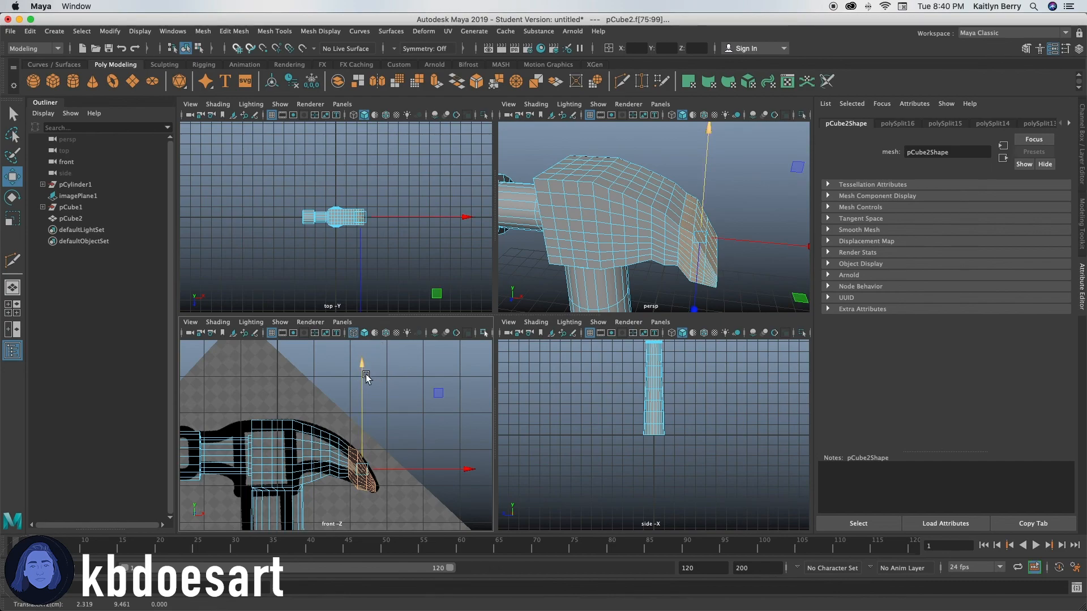
double_click(343, 480)
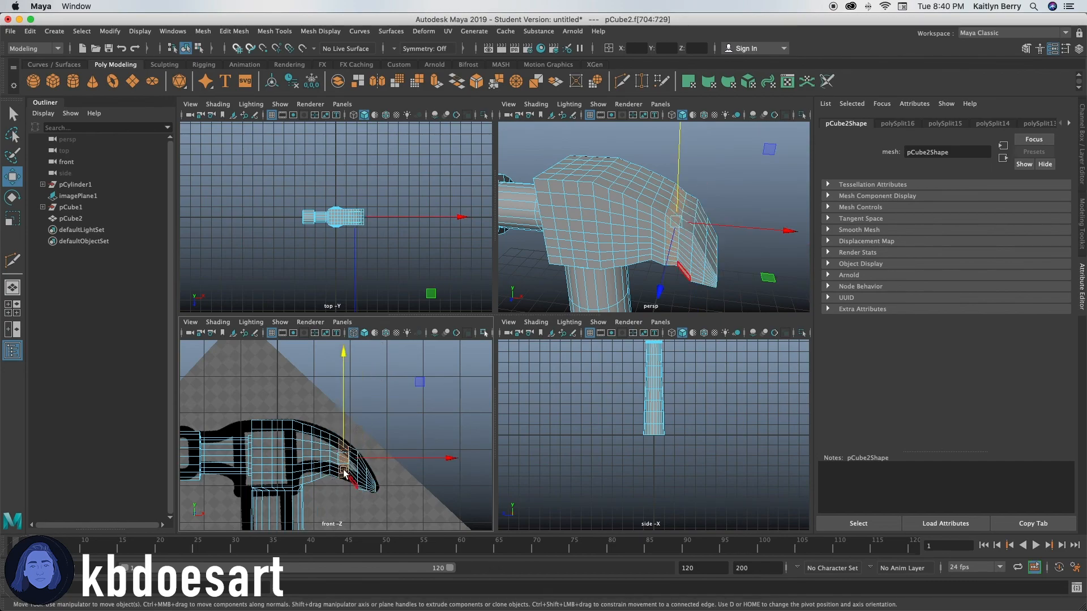
click(343, 354)
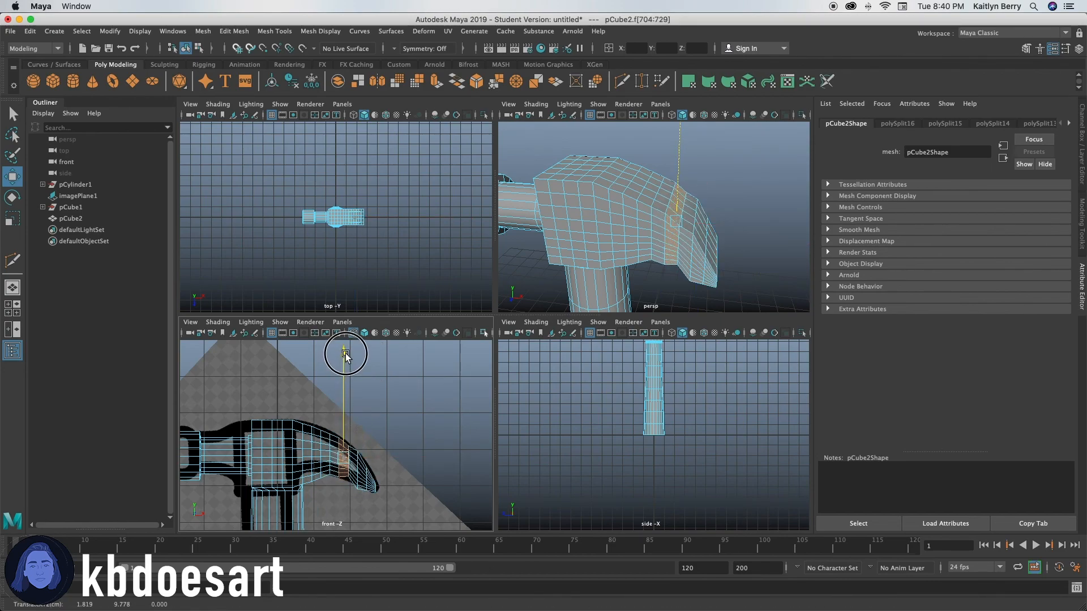
double_click(352, 500)
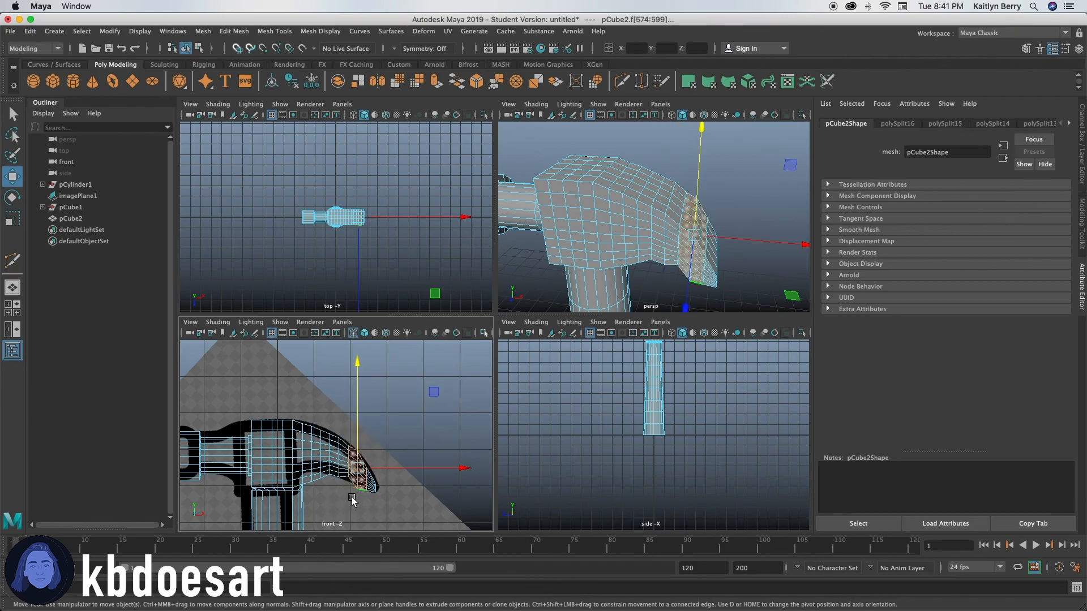
drag(356, 367, 360, 367)
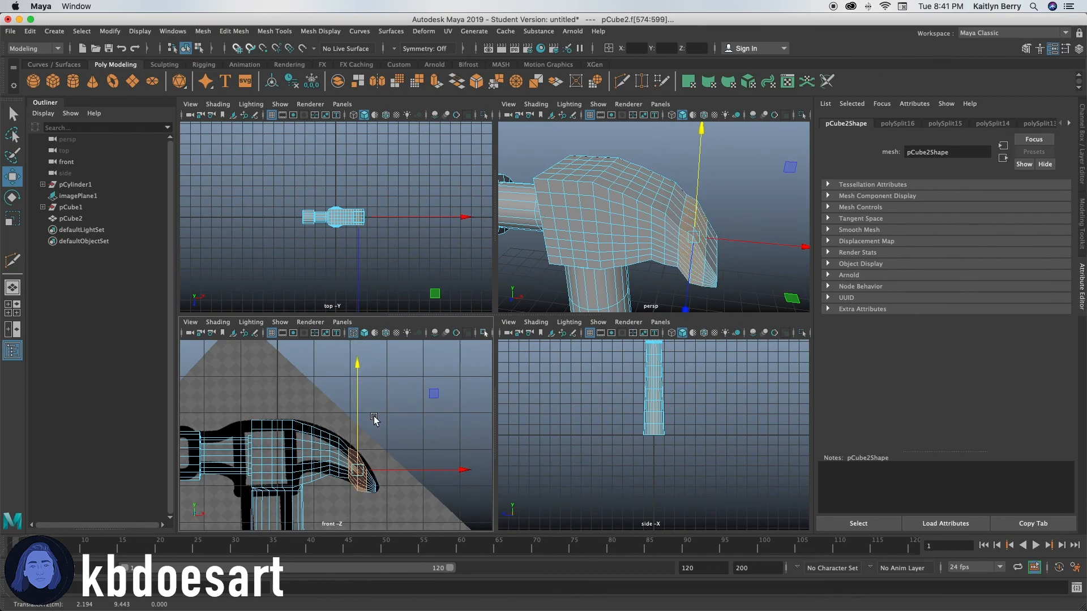
Step: Try to stretch the face columns at the claw's tip vertically with the Scale tool
click(372, 436)
click(348, 467)
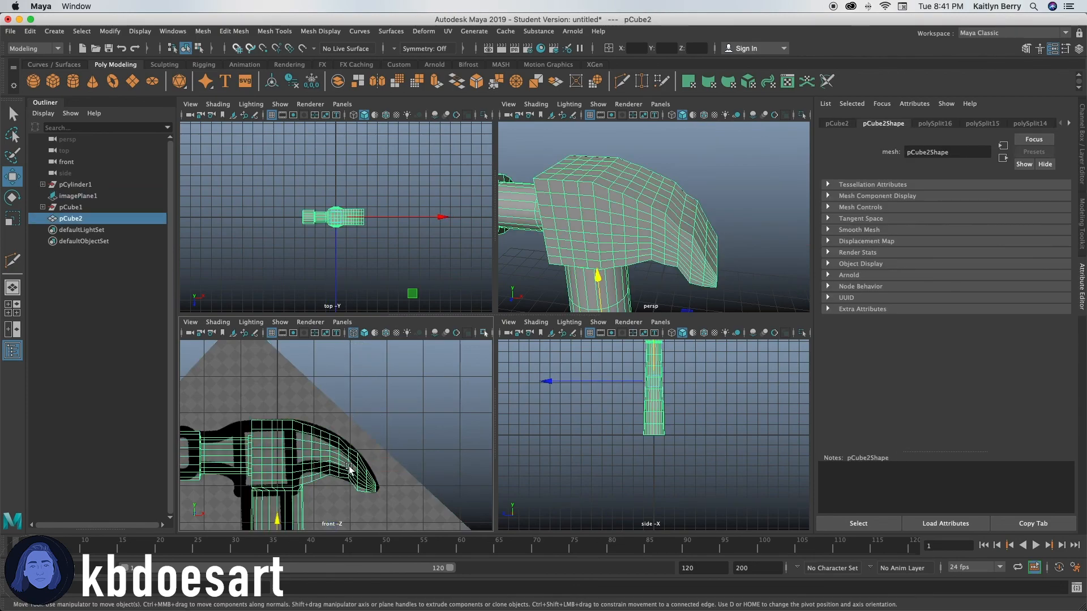
drag(348, 424, 343, 490)
right_drag(351, 470, 362, 319)
drag(350, 439, 352, 437)
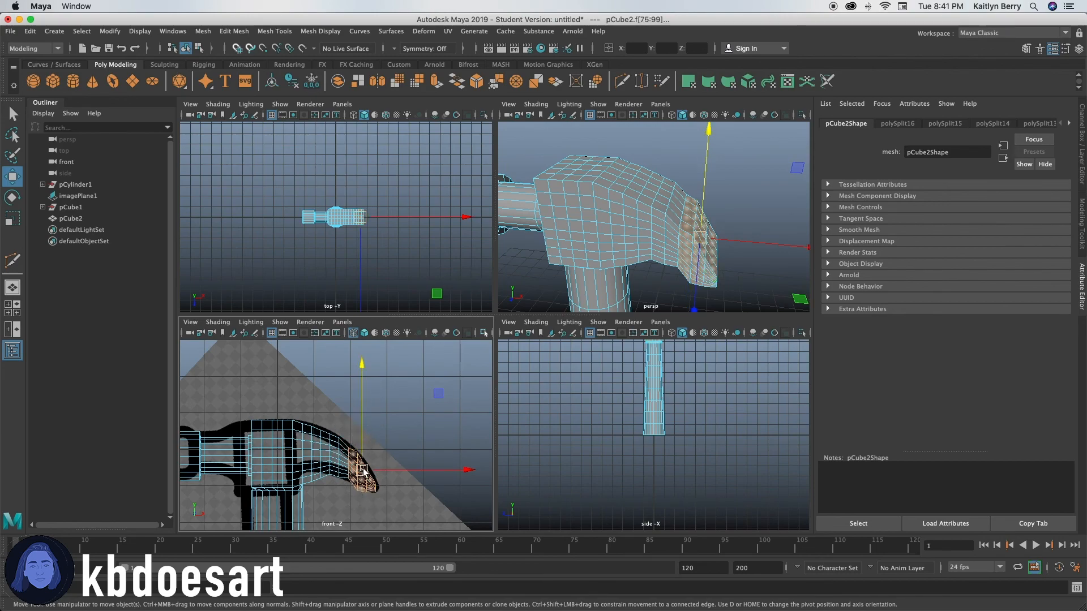
key(r)
drag(365, 371, 383, 354)
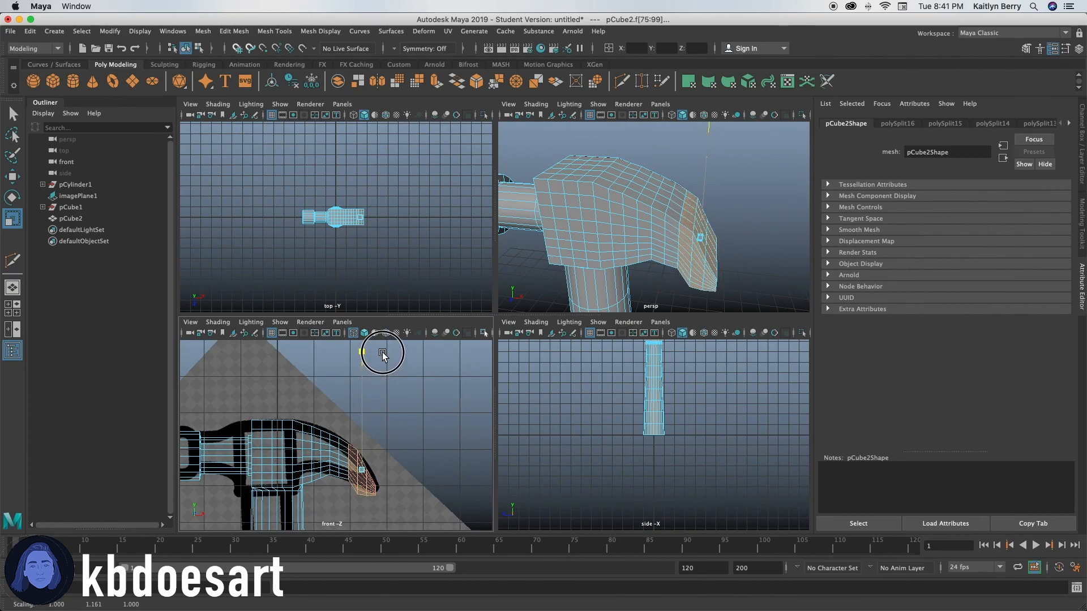
mouse_move(383, 354)
mouse_down()
mouse_move(389, 381)
mouse_move(391, 367)
mouse_up()
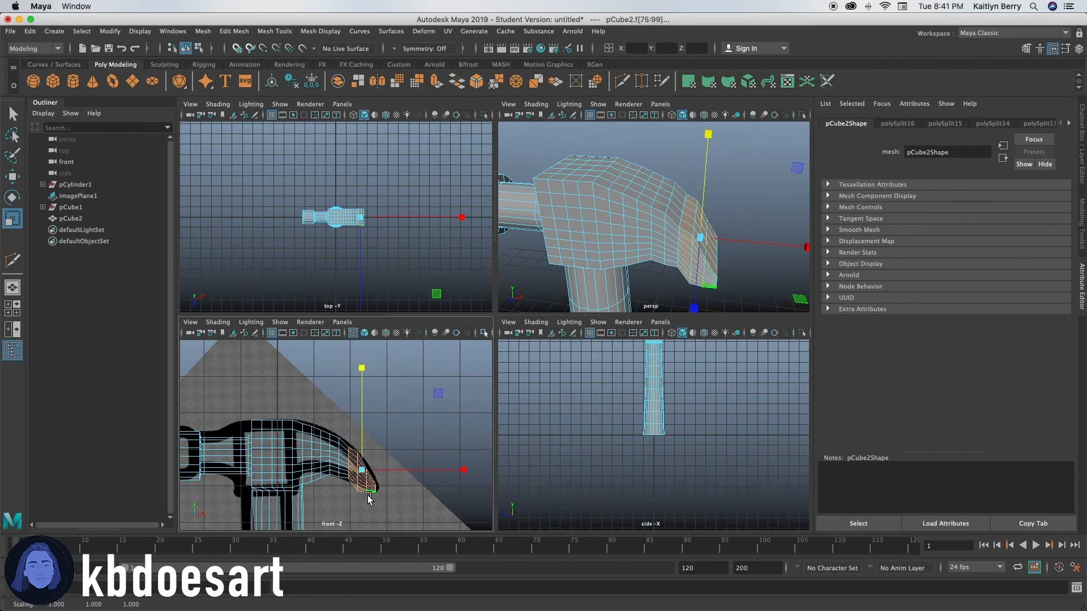
Step: Select all faces on the claw's flat end, then rotate and move them to match the angle of the reference's tip
click(368, 496)
drag(358, 508, 377, 432)
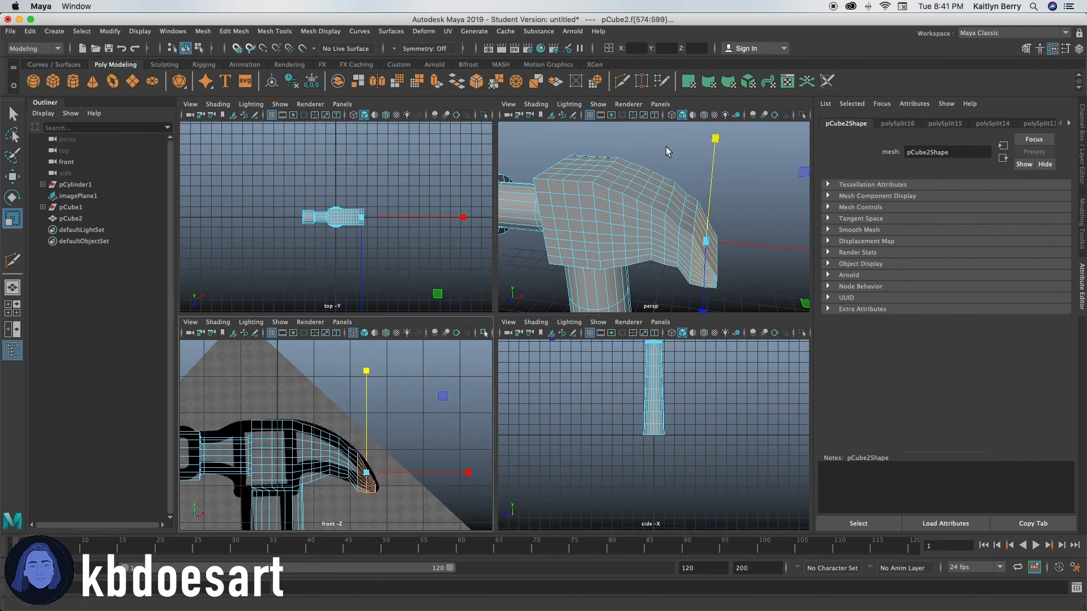
alt+drag(714, 228, 665, 210)
click(696, 256)
alt+right_drag(694, 256, 650, 225)
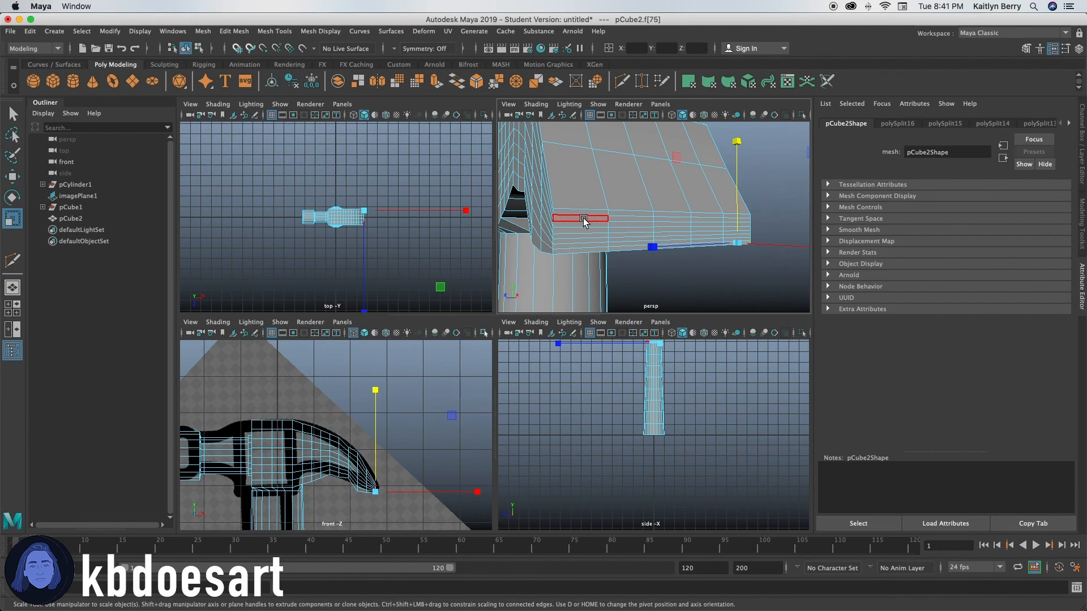
key(q)
click(759, 164)
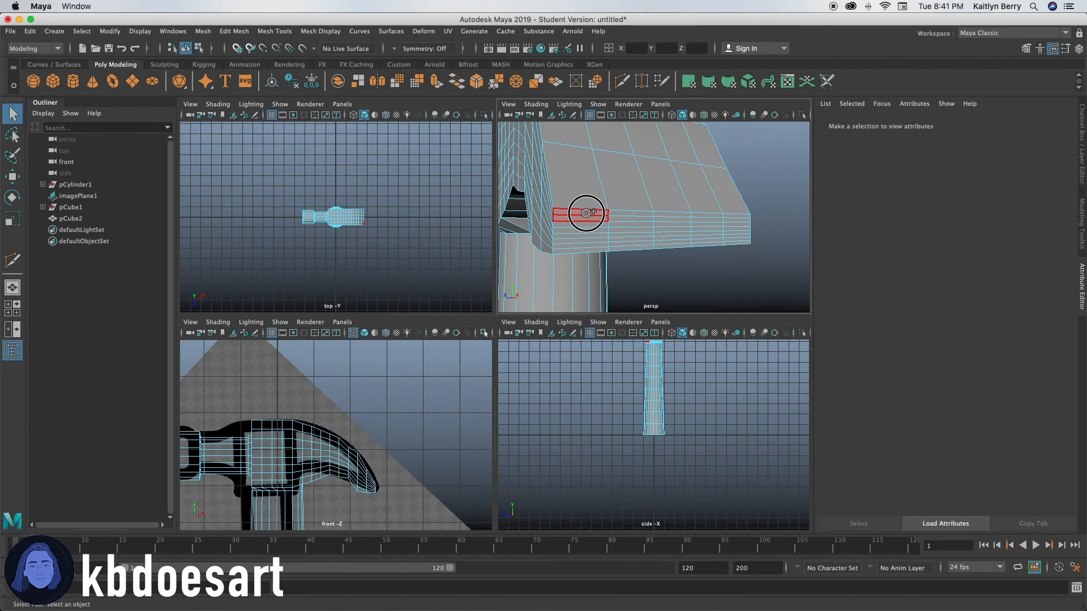
mouse_move(589, 242)
mouse_down()
mouse_move(623, 233)
mouse_move(633, 214)
mouse_move(670, 218)
mouse_move(703, 243)
mouse_move(706, 217)
mouse_move(735, 216)
mouse_move(741, 242)
mouse_up()
key(e)
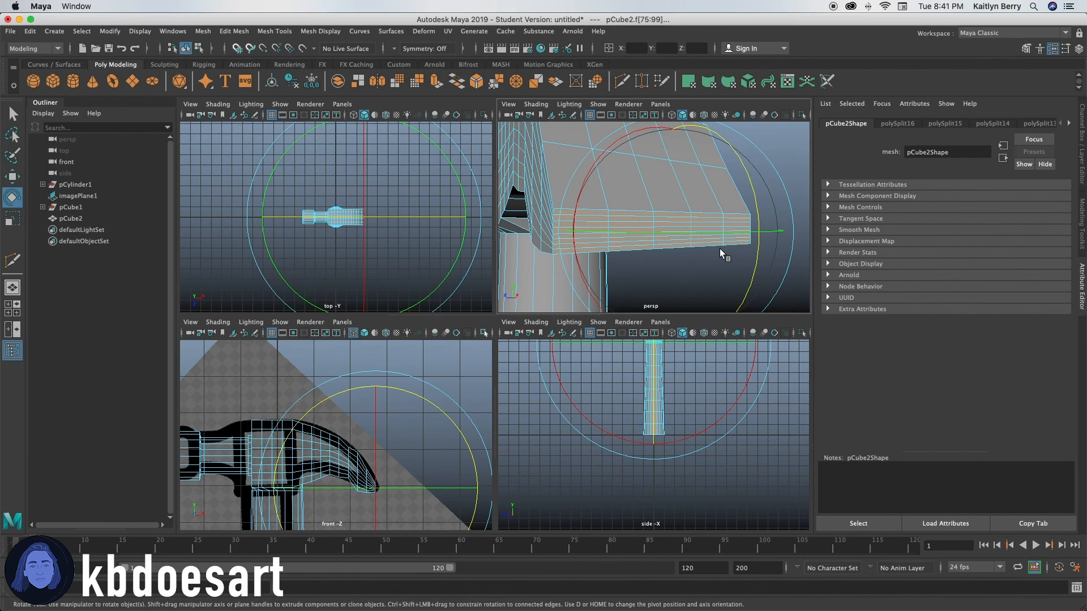
drag(739, 179, 718, 300)
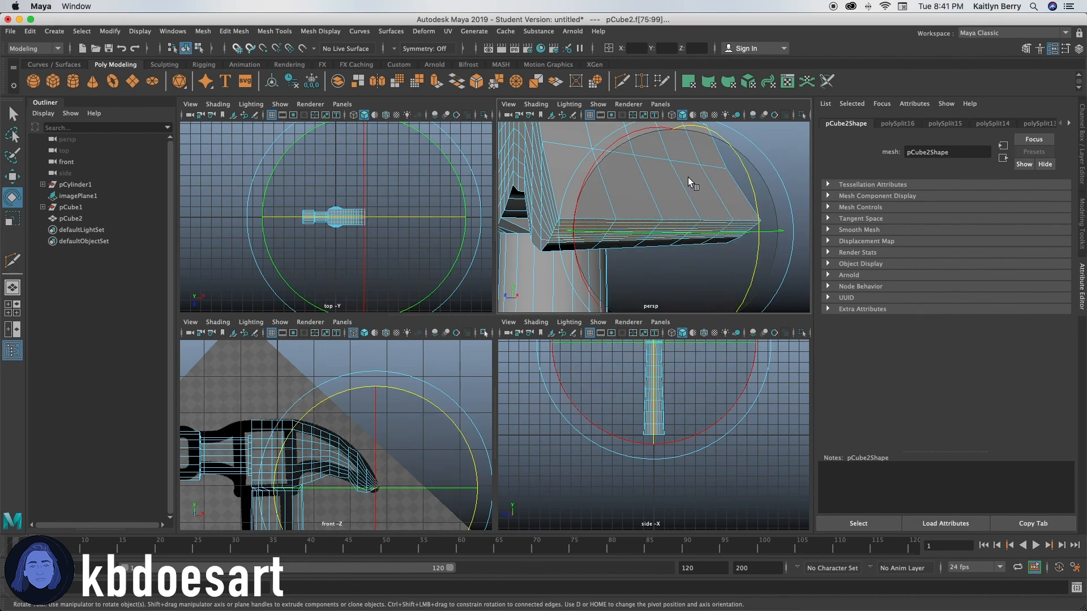
key(w)
mouse_move(668, 131)
mouse_down()
mouse_move(681, 169)
mouse_move(682, 138)
mouse_up()
Step: Select the face column just behind the claw's tip and move and rotate it to follow the reference's curve
alt+right_drag(313, 483, 446, 466)
alt+middle_drag(447, 466, 392, 379)
drag(315, 365, 321, 448)
key(r)
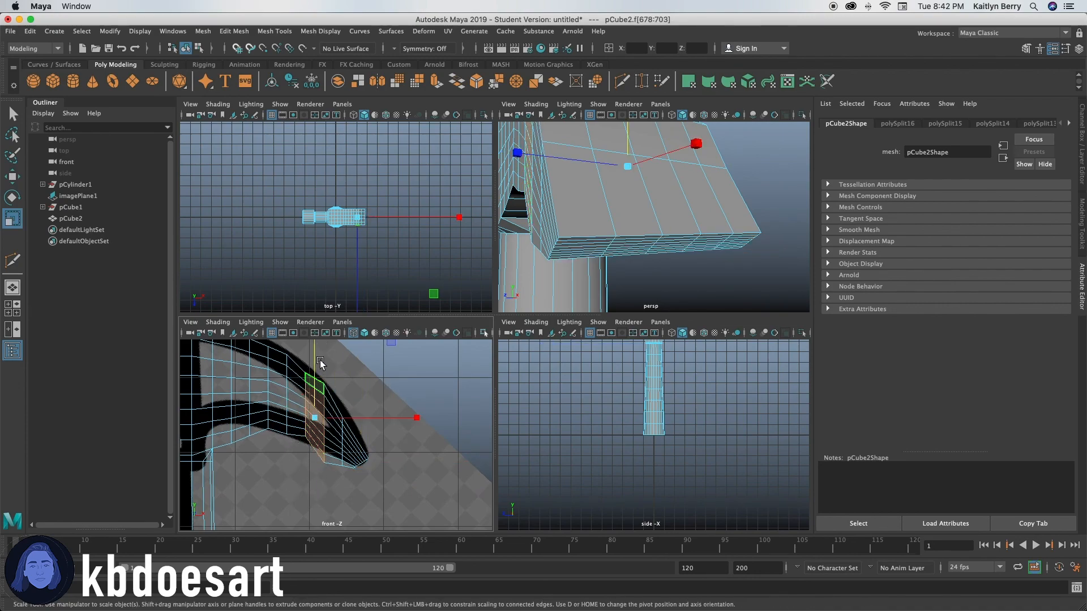
alt+middle_drag(358, 369, 373, 402)
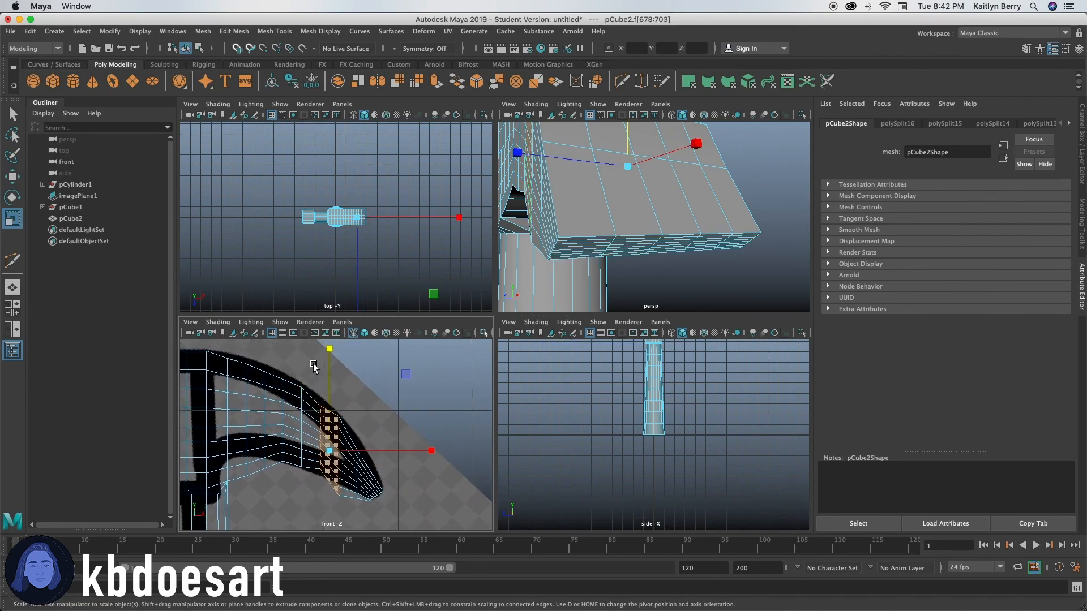
key(w)
drag(330, 363, 331, 358)
key(e)
drag(326, 352, 326, 350)
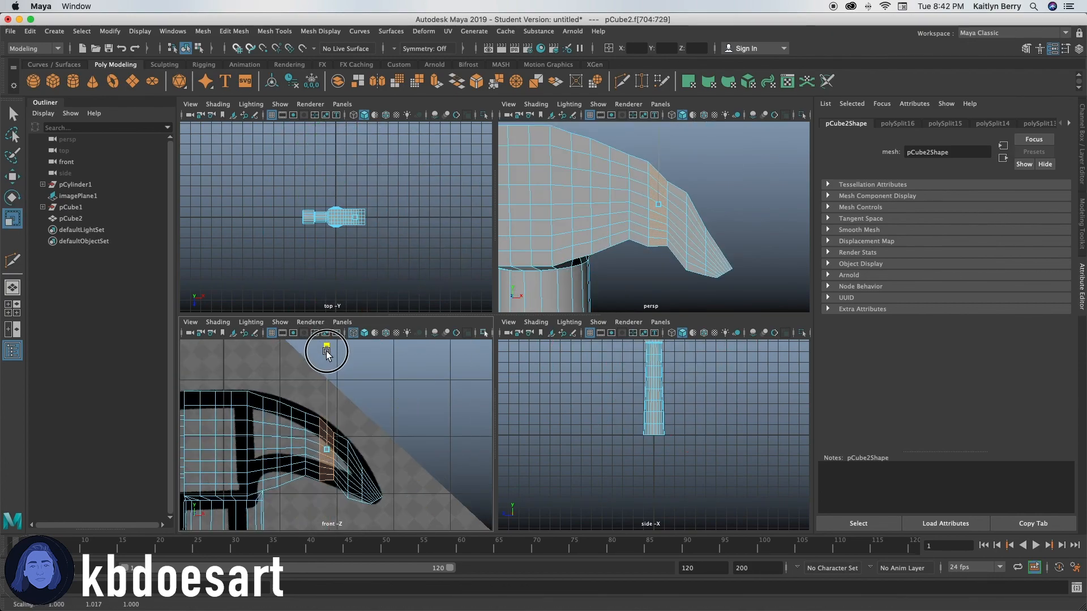
Step: Select the edge loop just behind the claw's tip and scale it vertically to fit the reference outline
click(343, 450)
click(326, 441)
right_drag(325, 288, 325, 261)
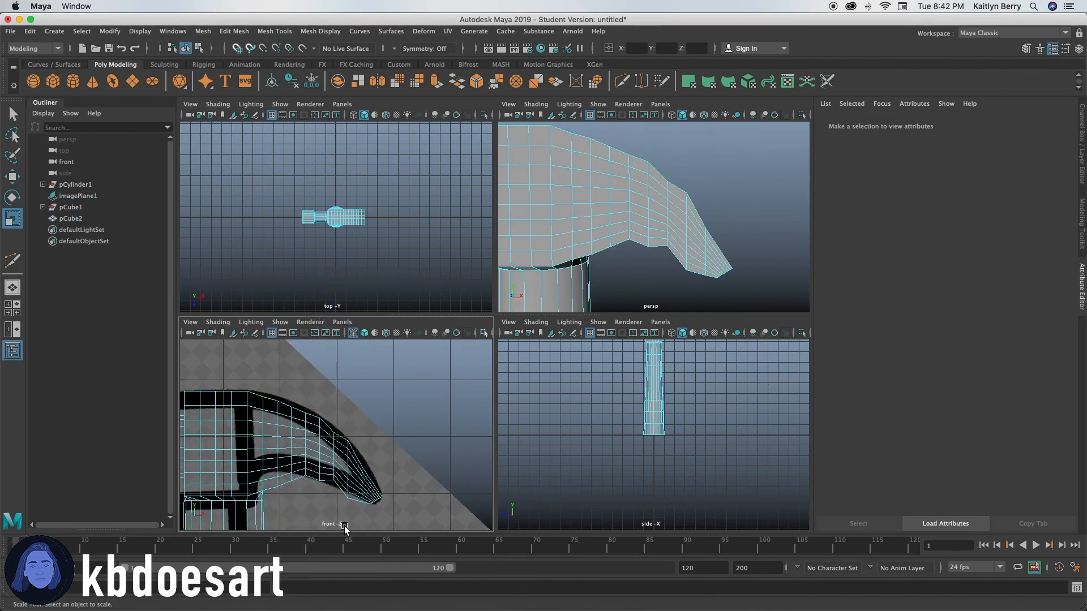
double_click(333, 449)
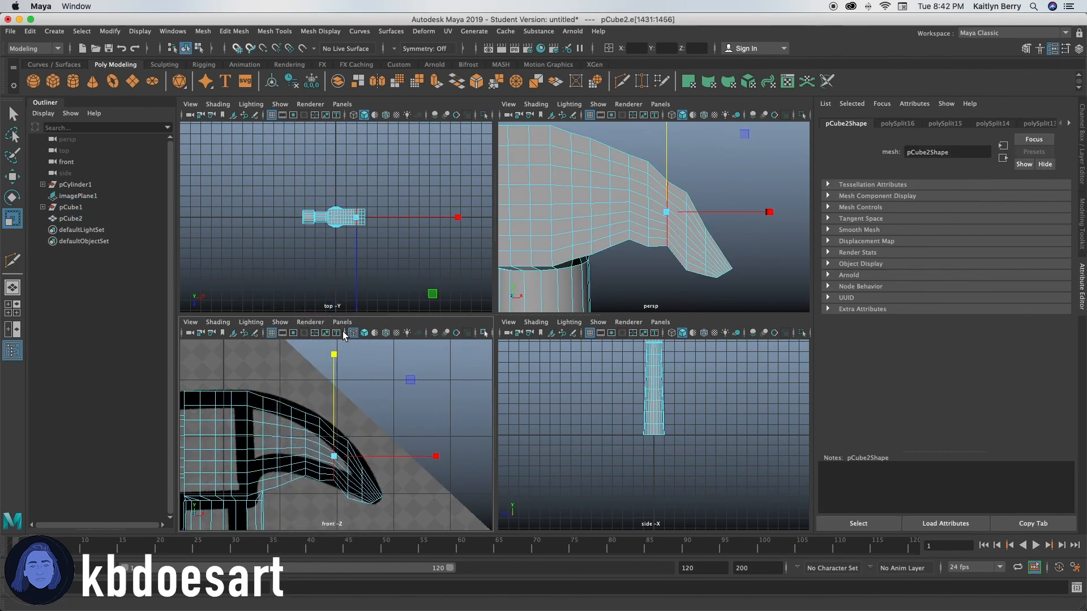
drag(334, 359, 331, 330)
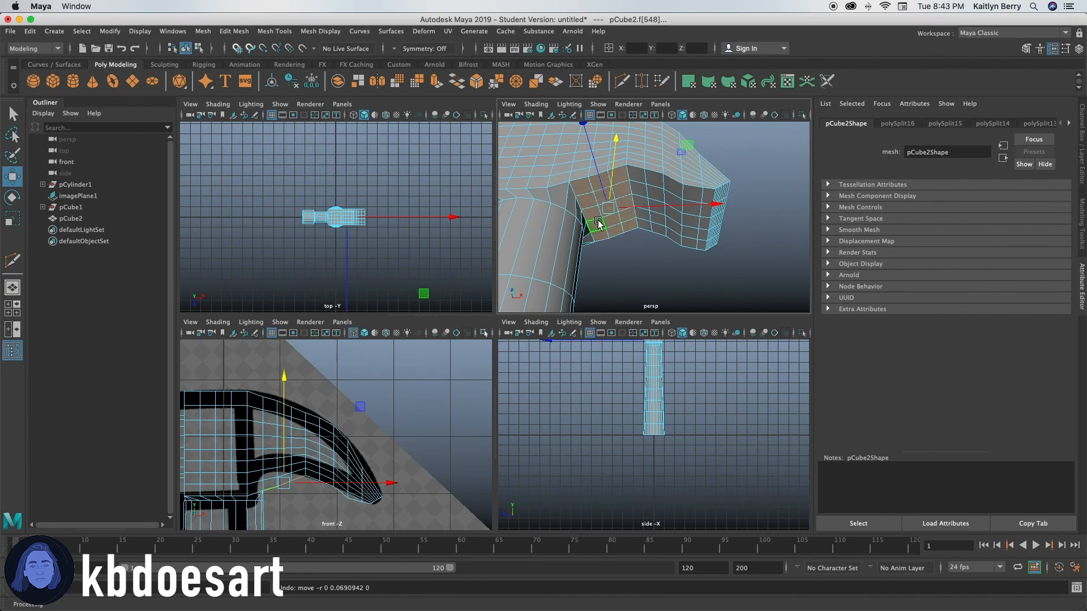
Step: Select the face columns where the claw leaves the block, scale them vertically and raise them toward the reference outline
click(276, 419)
drag(272, 380, 294, 503)
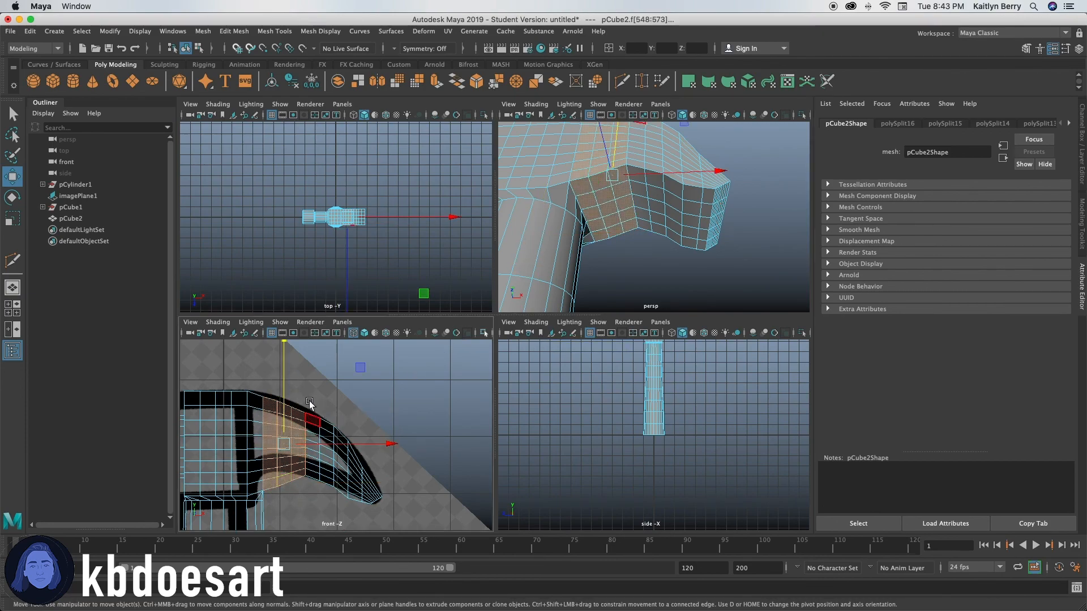
key(r)
drag(286, 345, 287, 359)
key(w)
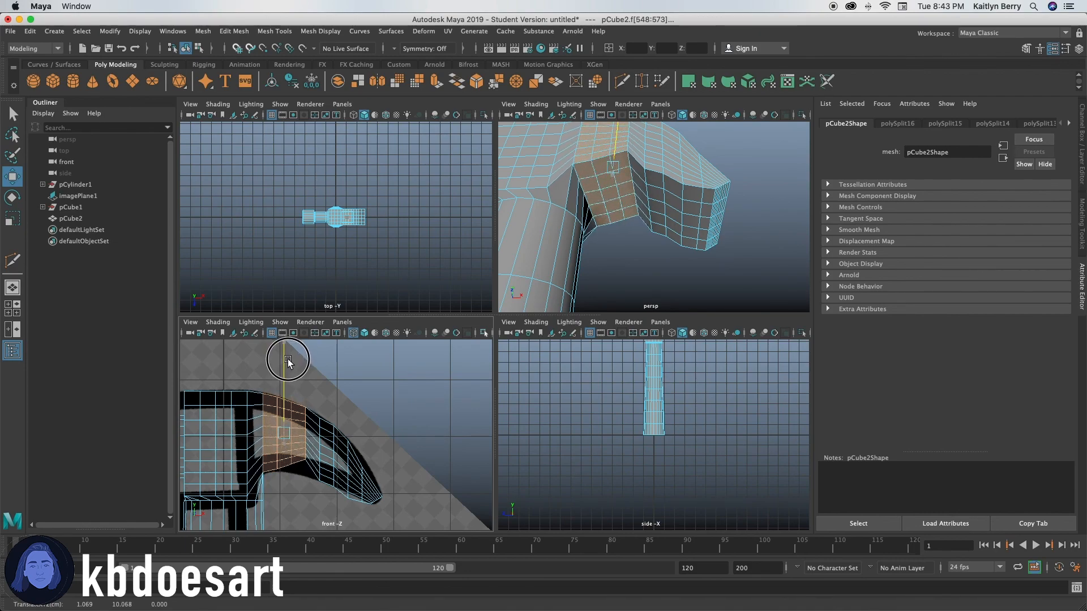
click(304, 477)
click(293, 434)
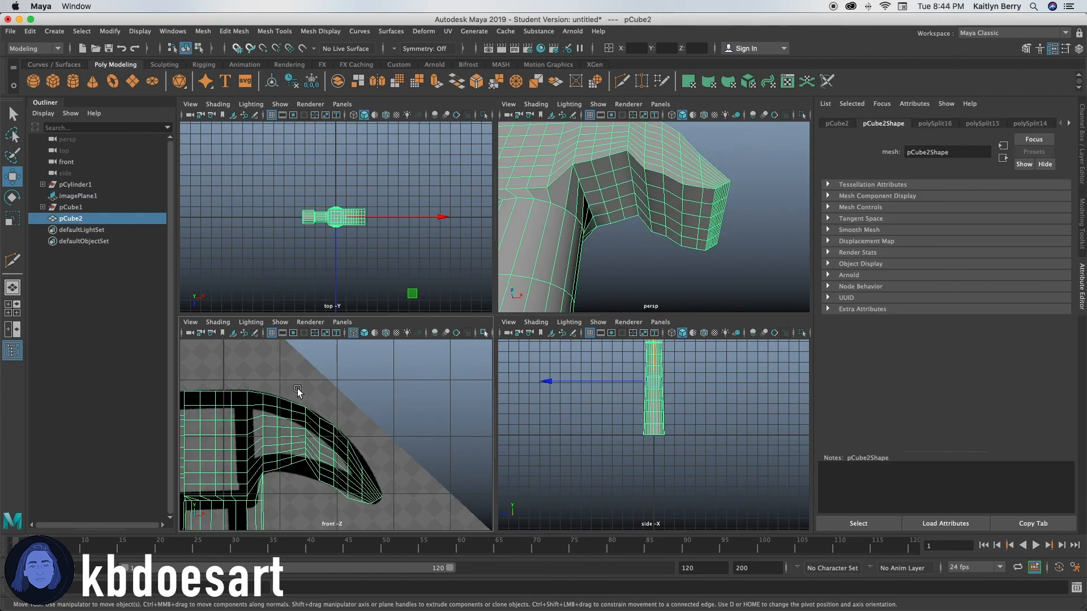
Step: Move and rotate the face columns at the claw's base, then the single column farther out, to follow the reference curve
drag(287, 391, 293, 482)
right_drag(293, 413, 302, 324)
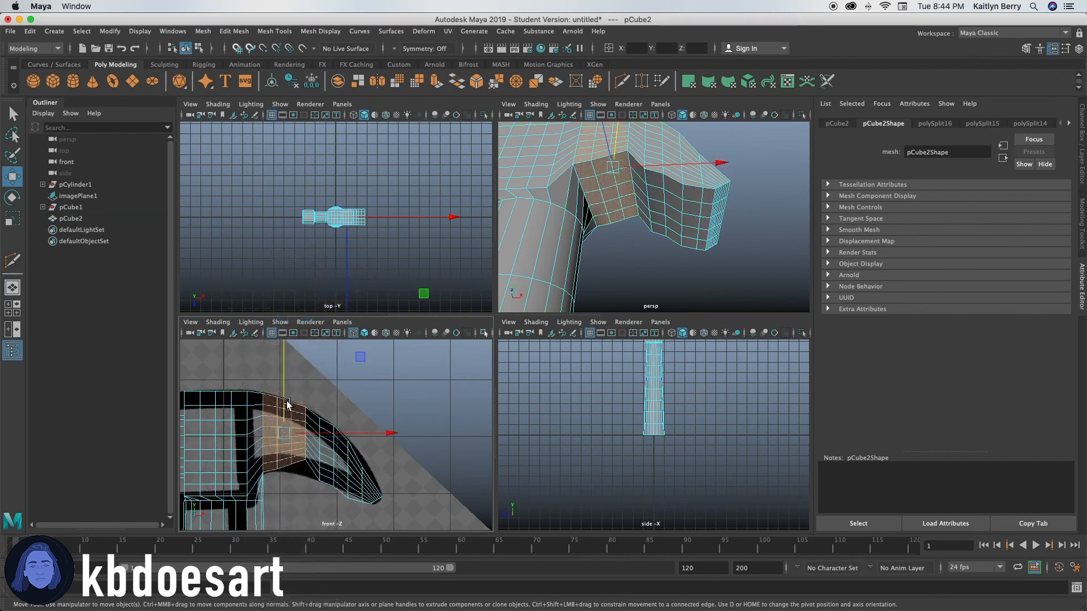
drag(283, 384, 280, 487)
key(e)
drag(368, 365, 368, 365)
key(w)
drag(291, 359, 292, 480)
drag(300, 376, 304, 376)
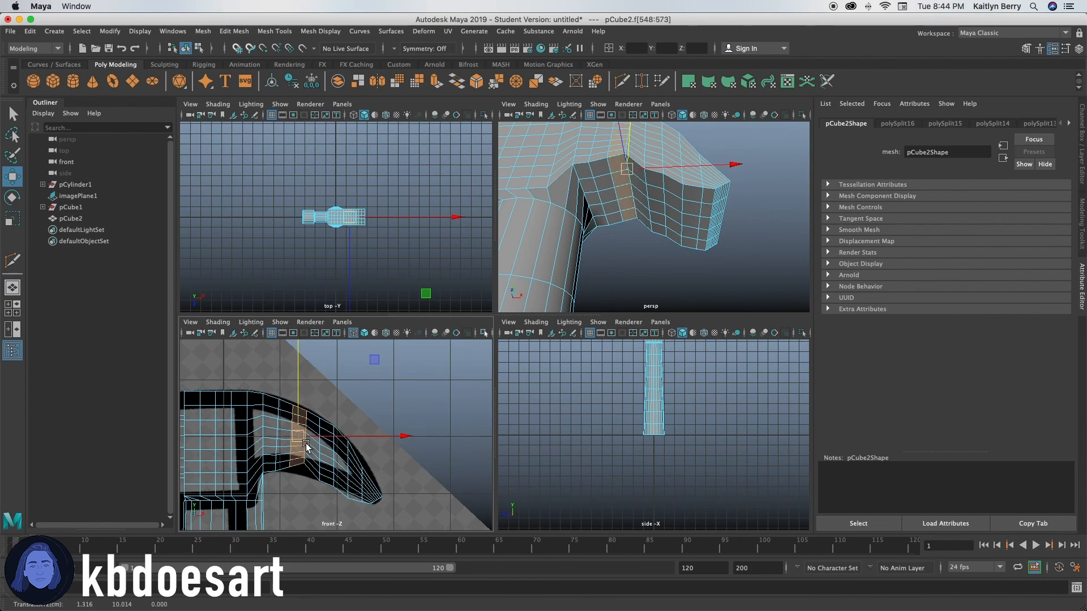
key(e)
drag(366, 362, 364, 359)
Step: Shrink the transform manipulator so the claw's edge loops can be picked without obstruction
right_drag(308, 424, 309, 257)
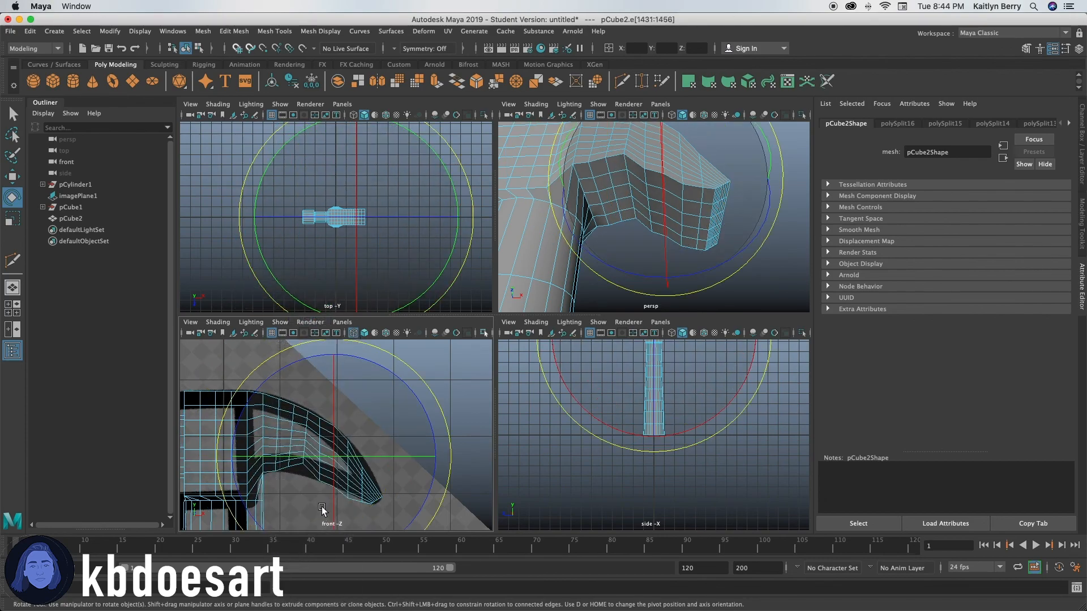
double_click(306, 430)
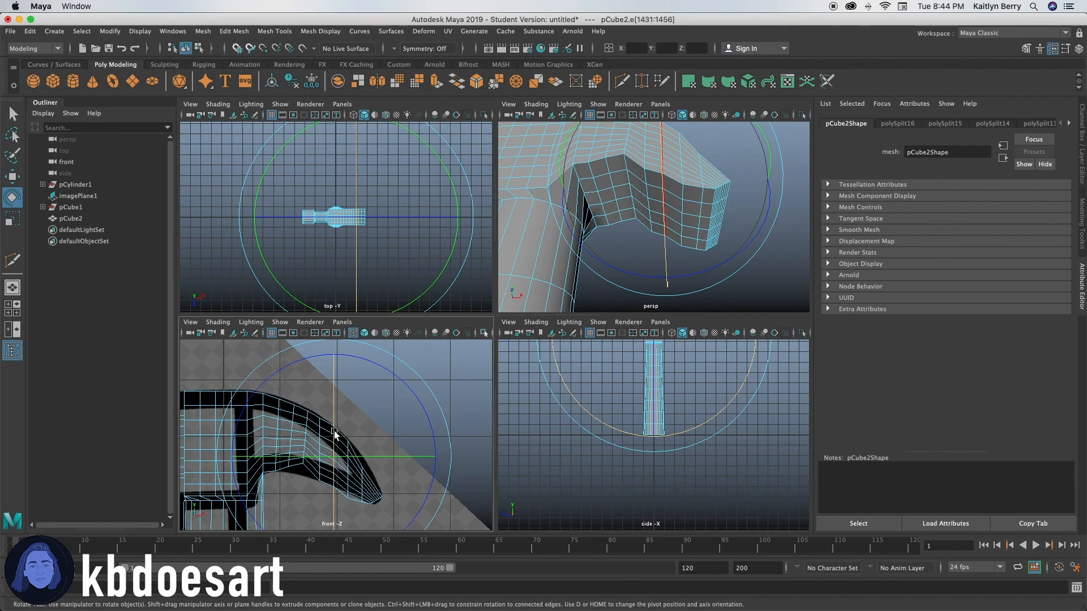
key(minus)
key(minus)
key(minus)
key(minus)
key(minus)
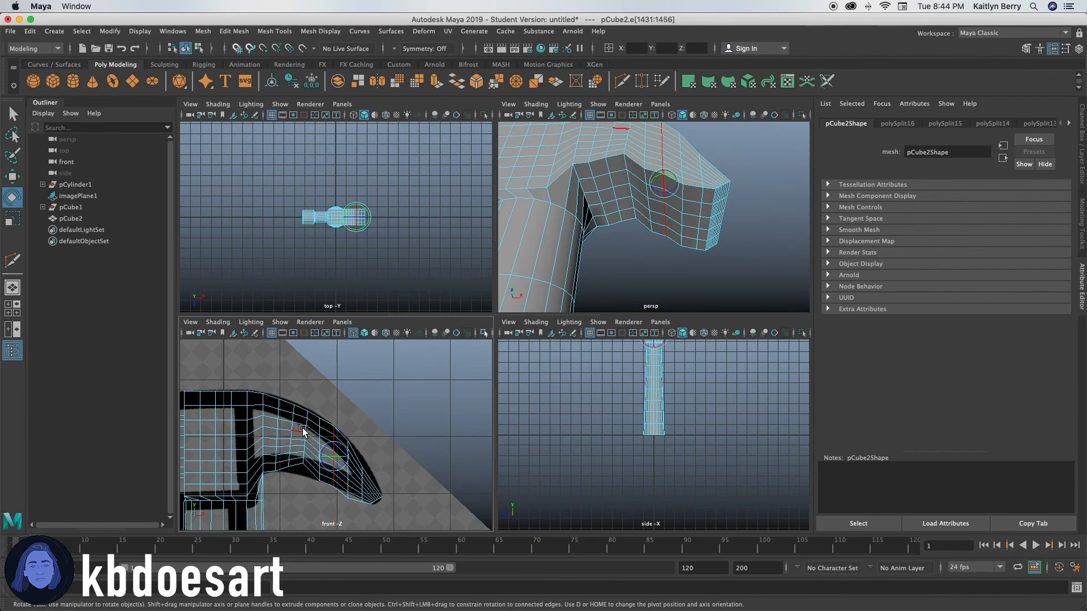
Step: Select the edge loop midway along the claw, then scale and move it vertically to smooth the underside bend
double_click(306, 432)
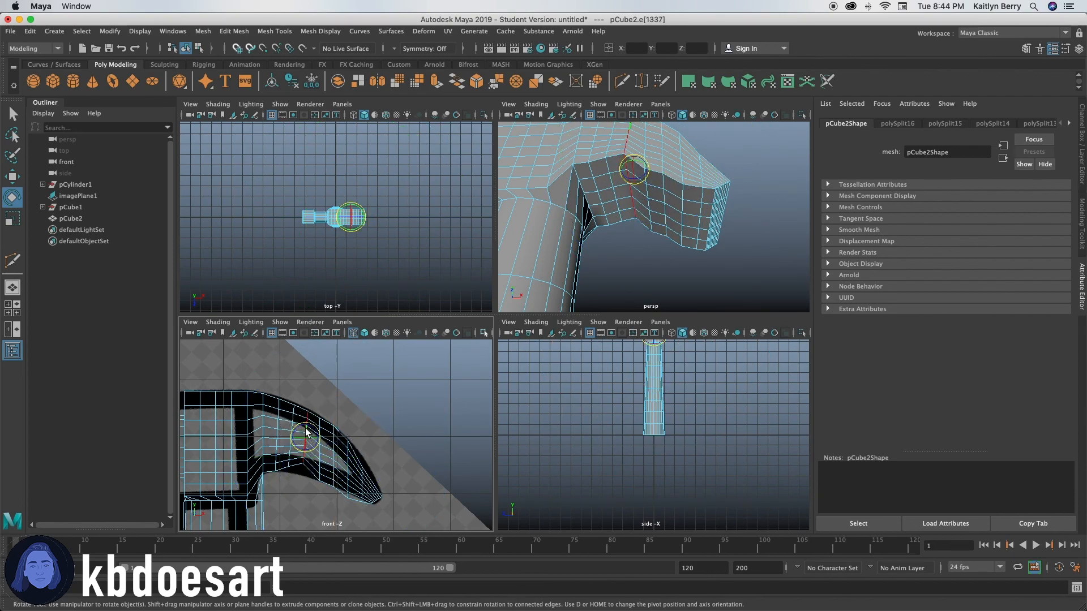
key(r)
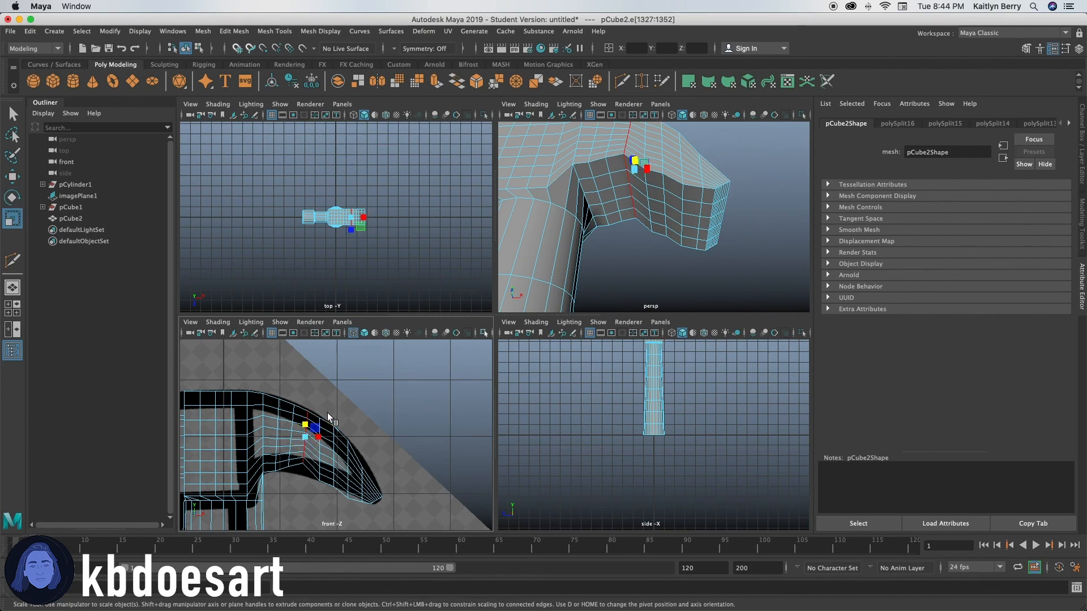
drag(306, 423, 307, 430)
key(w)
key(r)
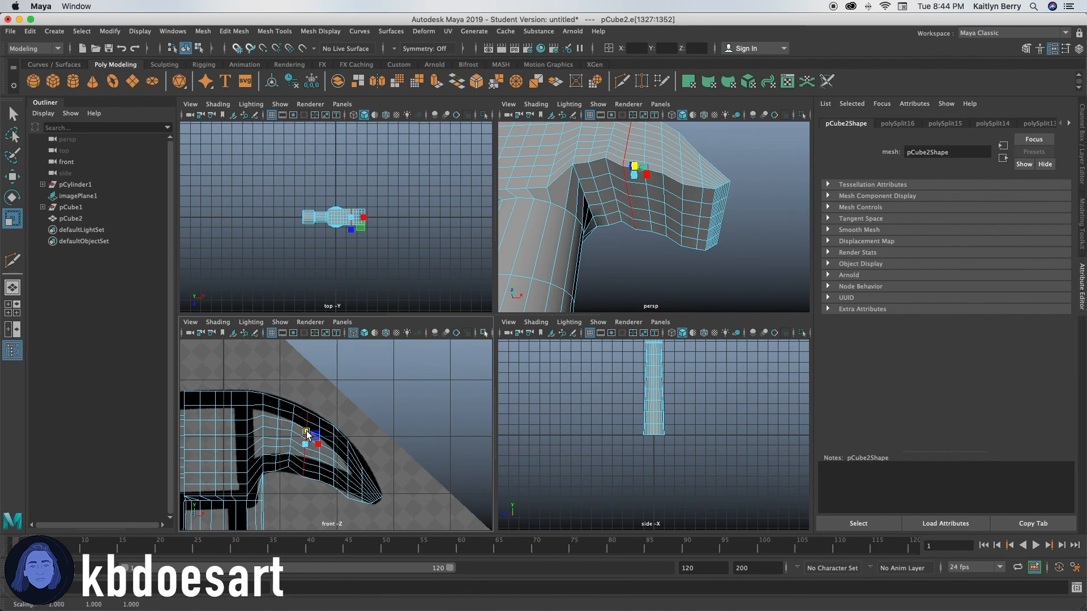
Step: Select the neighbouring edge loop closer to the claw's base and move it vertically to even out the curve
click(288, 451)
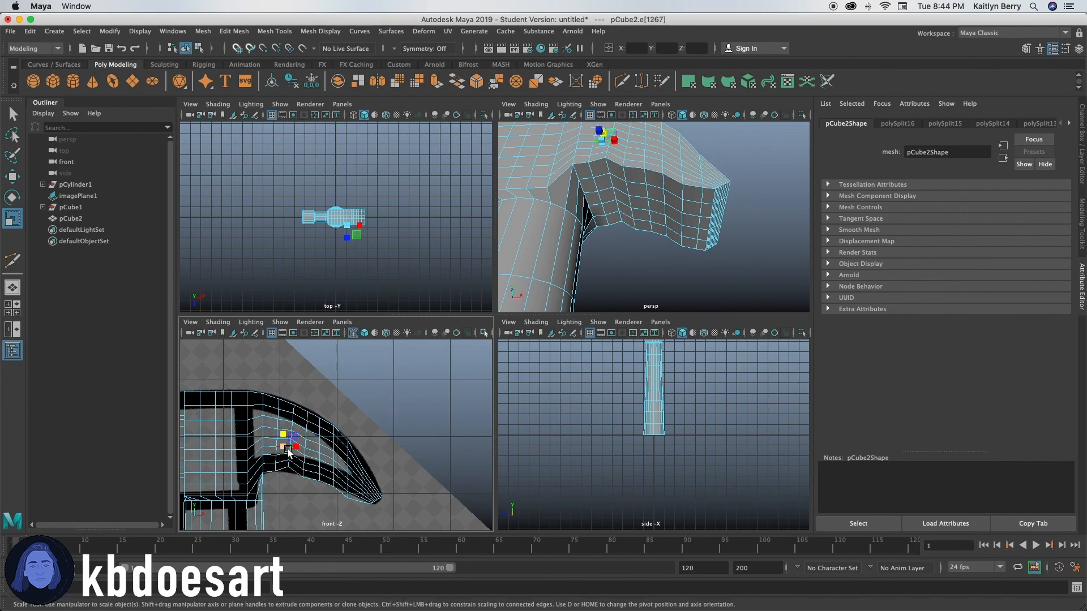
double_click(292, 417)
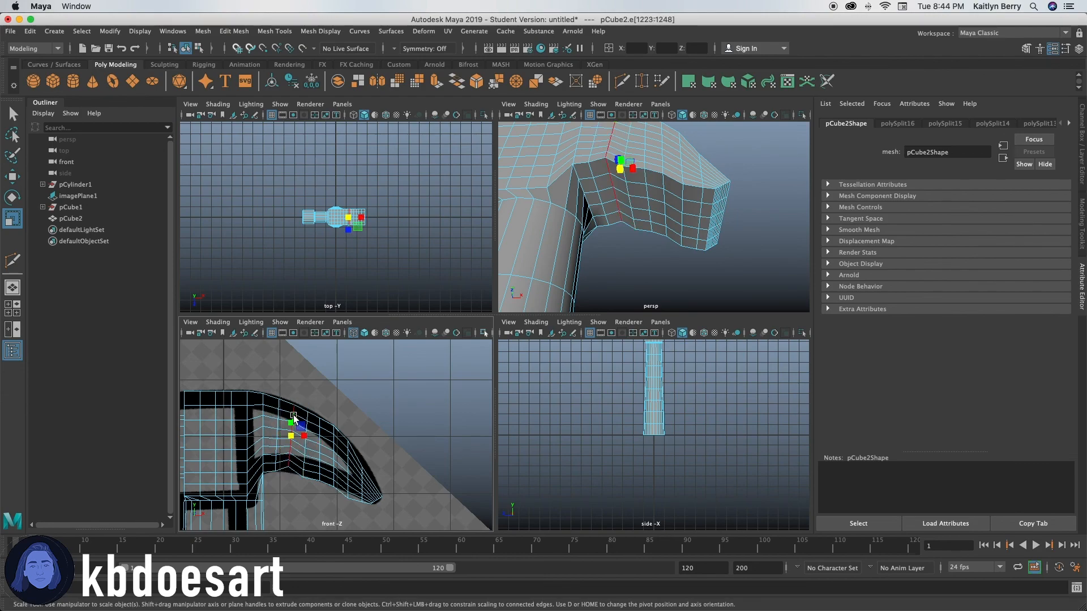
key(w)
drag(293, 417, 293, 413)
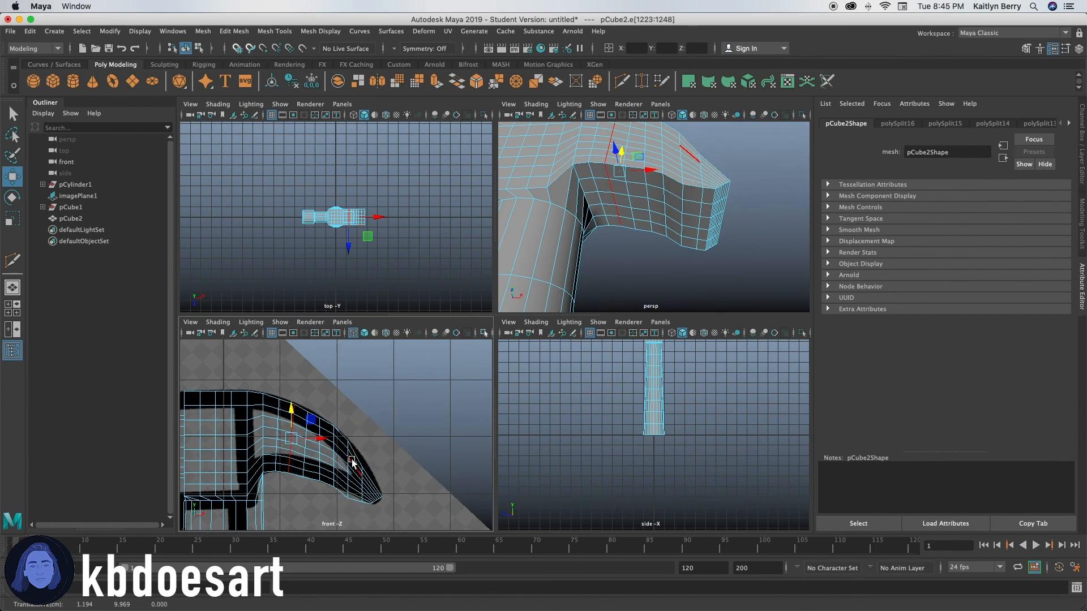
Step: Select the edge loop near the claw's tip and scale it slightly shorter vertically to match the reference
double_click(349, 477)
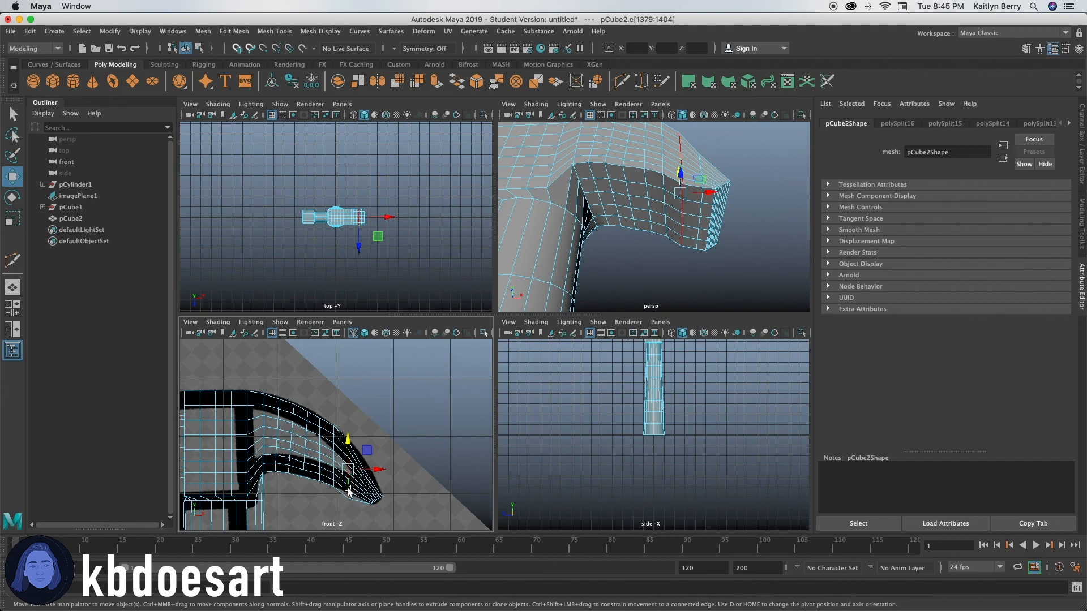
key(r)
drag(349, 446, 349, 452)
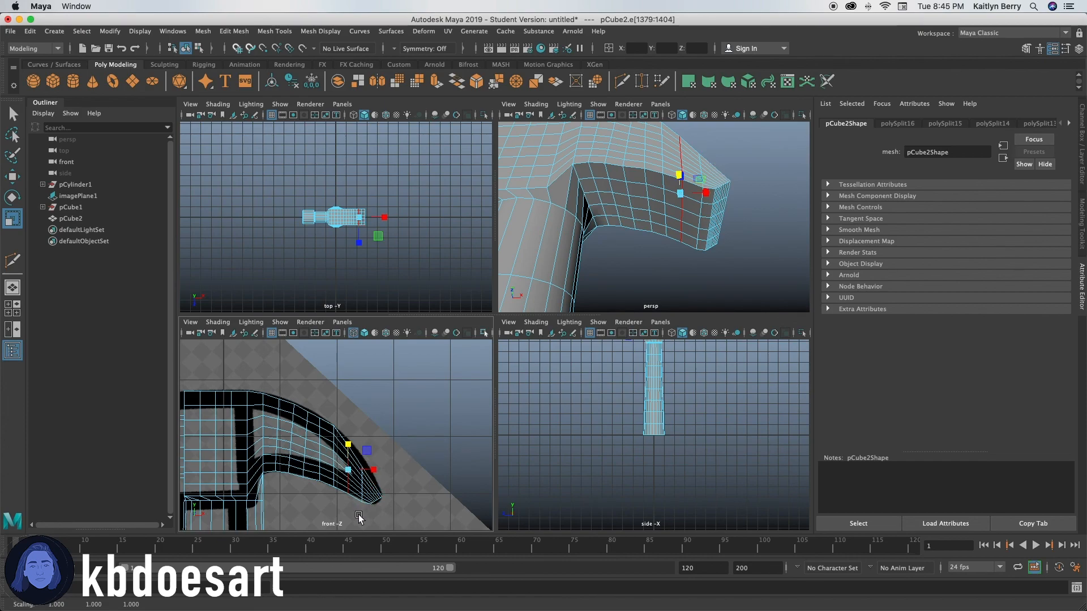
click(358, 514)
click(348, 483)
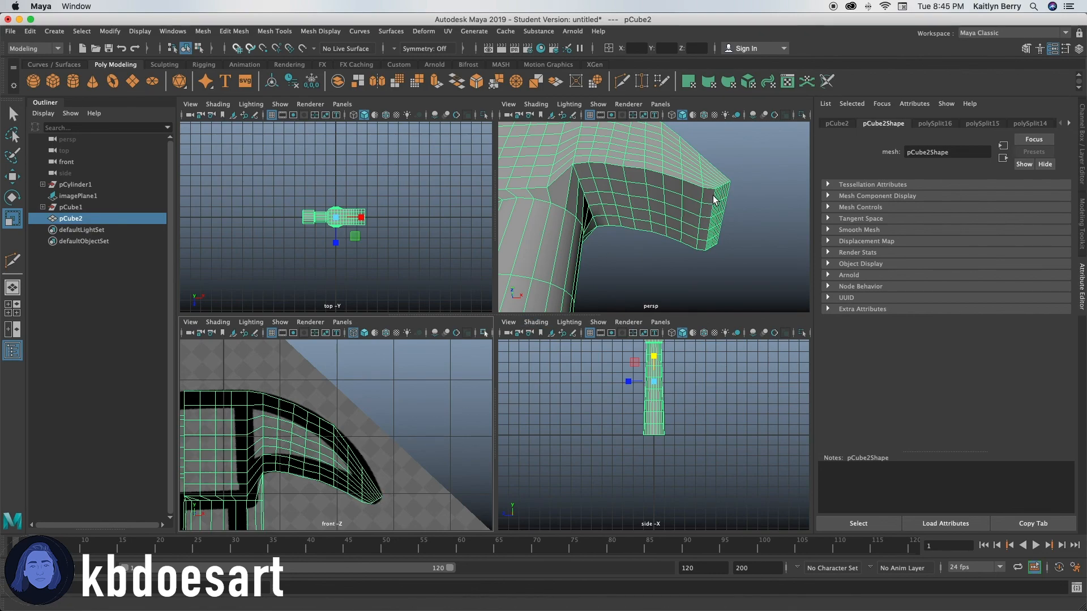
Step: Select the middle row of faces along the claw, from its tip to near the block, and delete it to open a slot
alt+drag(726, 207, 673, 212)
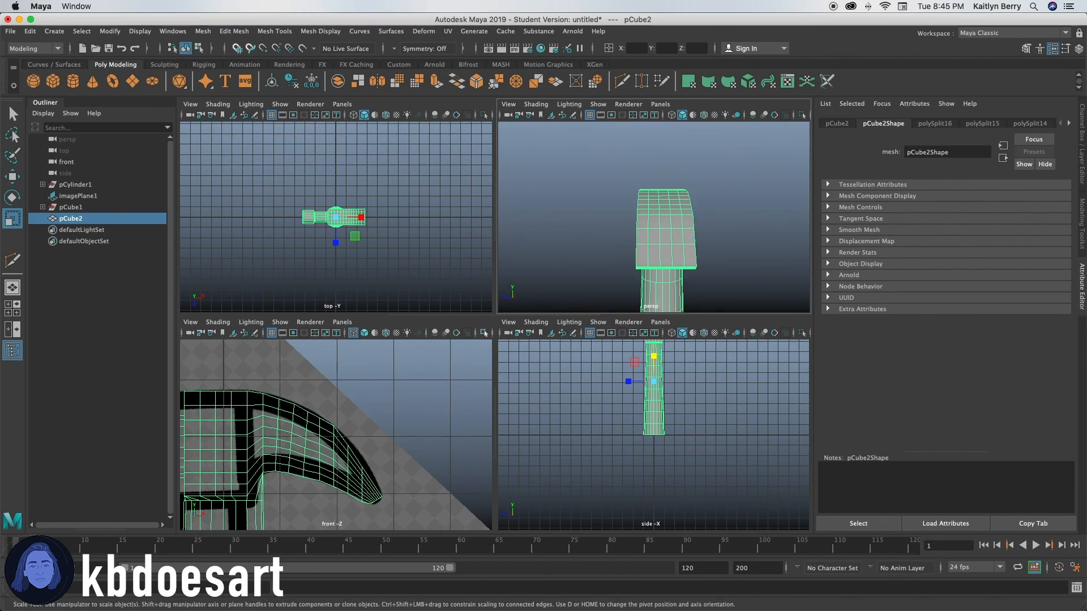
alt+drag(581, 234, 650, 242)
right_drag(621, 191, 624, 224)
double_click(645, 249)
click(710, 220)
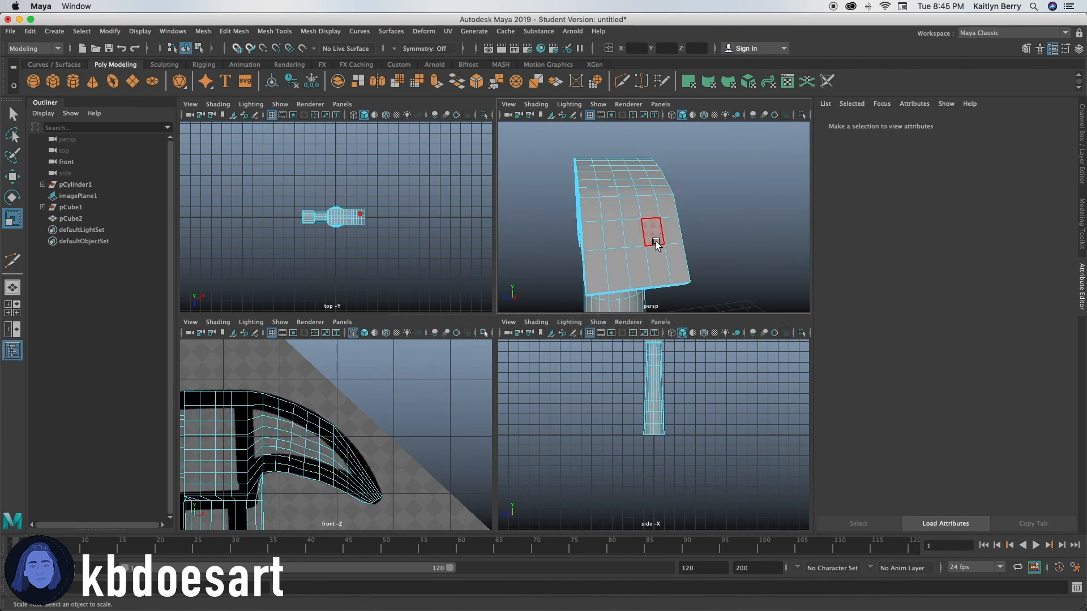
mouse_move(682, 235)
alt+mouse_down()
mouse_move(662, 226)
mouse_move(660, 235)
alt+mouse_up()
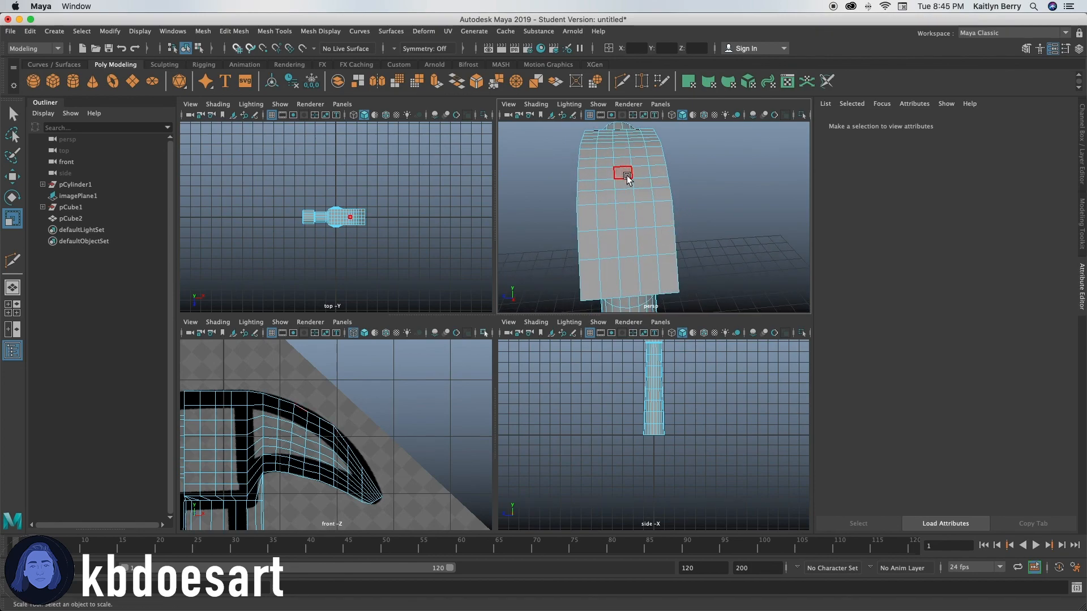
alt+right_drag(333, 219, 560, 209)
alt+middle_drag(412, 216, 312, 222)
drag(453, 232, 301, 221)
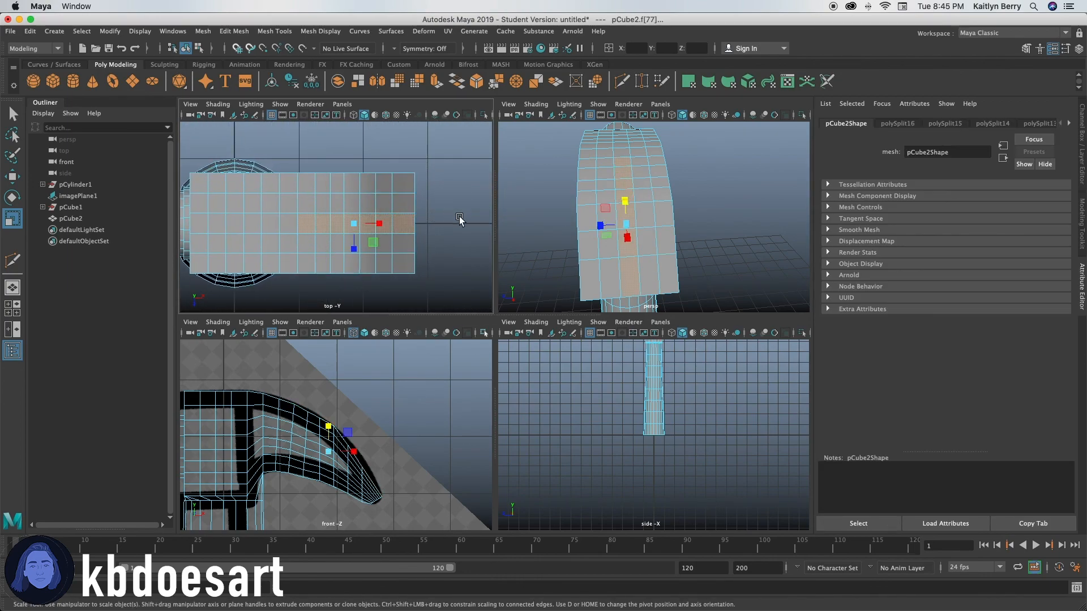
key(Delete)
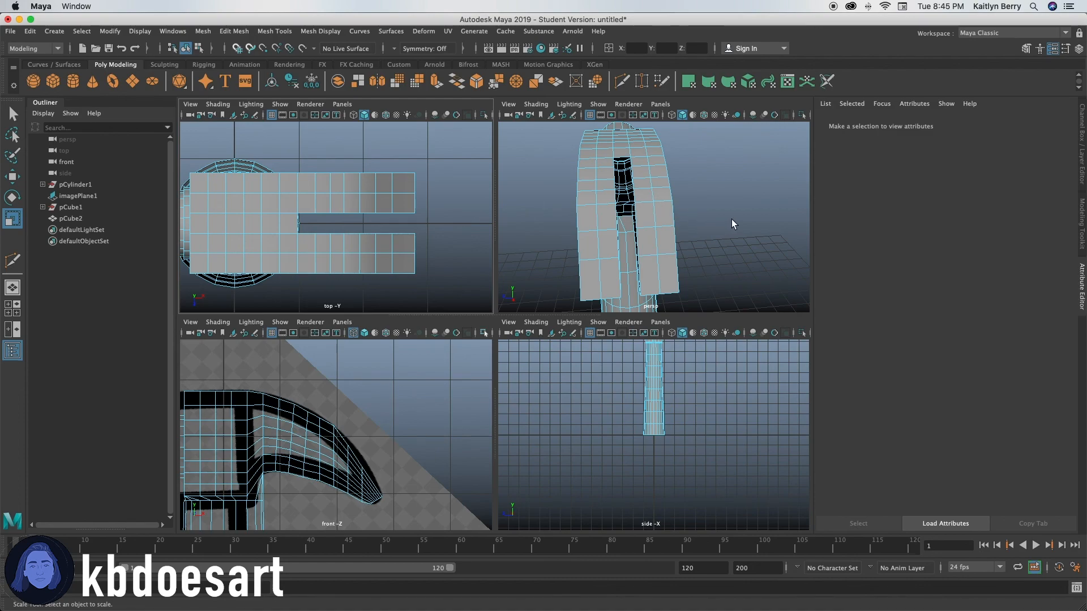
Step: Use Append to Polygon to close the first stretch of the slot's open inner side at the claw's tip
alt+drag(727, 225, 629, 237)
right_click(649, 190)
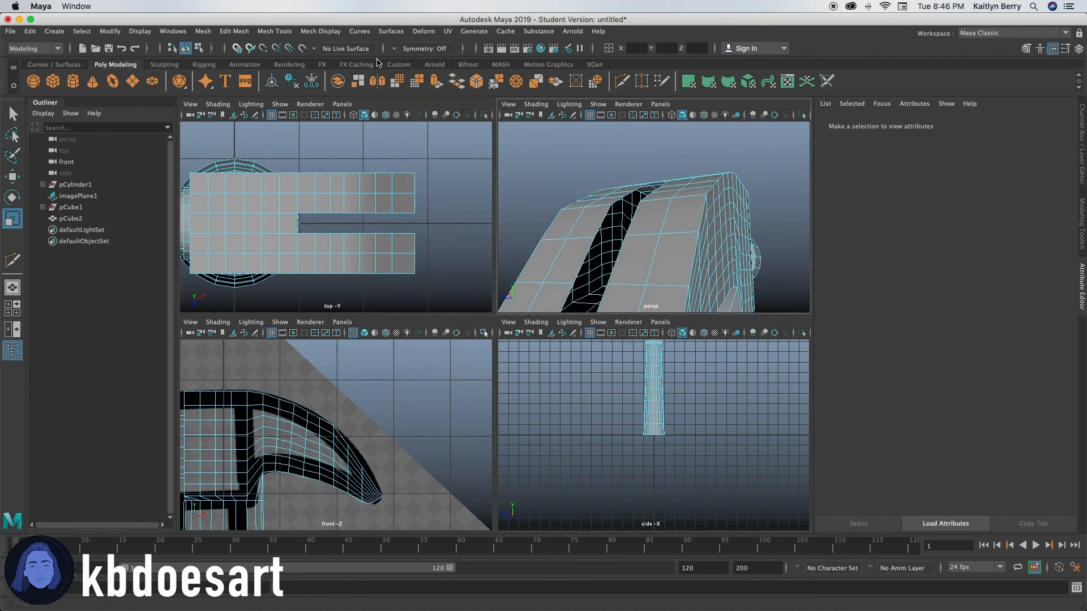
click(202, 31)
mouse_move(229, 32)
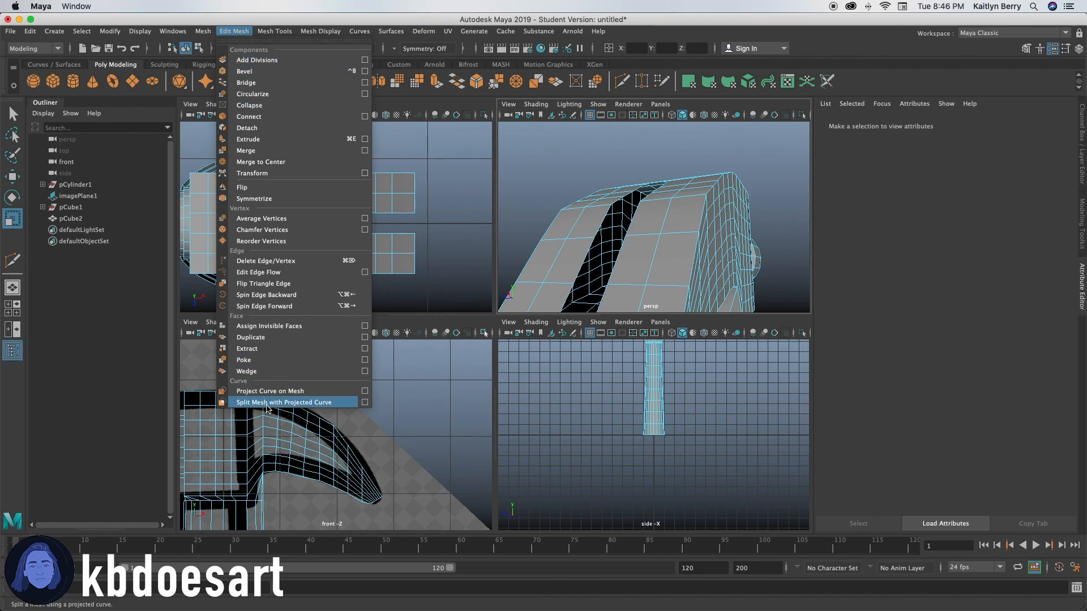
mouse_move(269, 32)
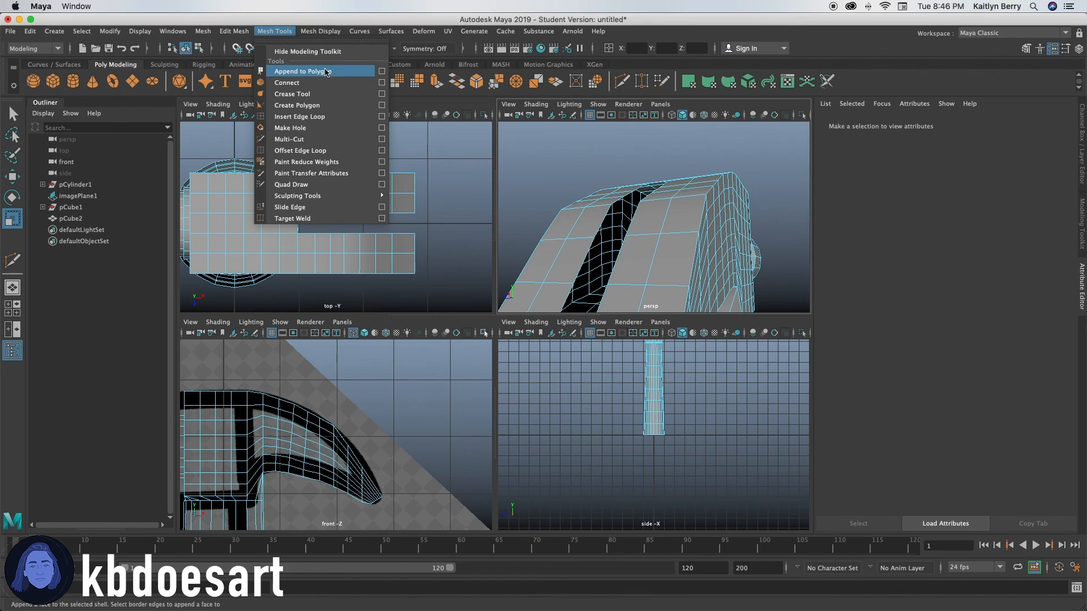
click(327, 71)
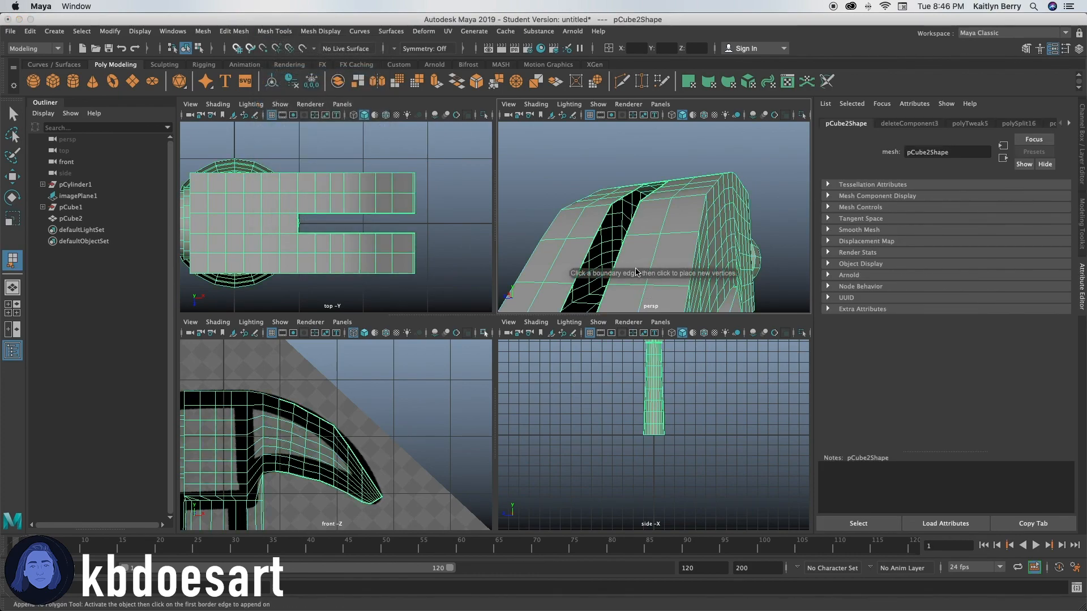
alt+drag(652, 270, 613, 284)
alt+right_drag(636, 283, 674, 238)
alt+drag(674, 238, 651, 240)
click(644, 235)
alt+middle_drag(626, 135, 646, 213)
click(718, 218)
alt+drag(716, 221, 657, 222)
alt+middle_drag(658, 222, 657, 215)
key(Return)
key(r)
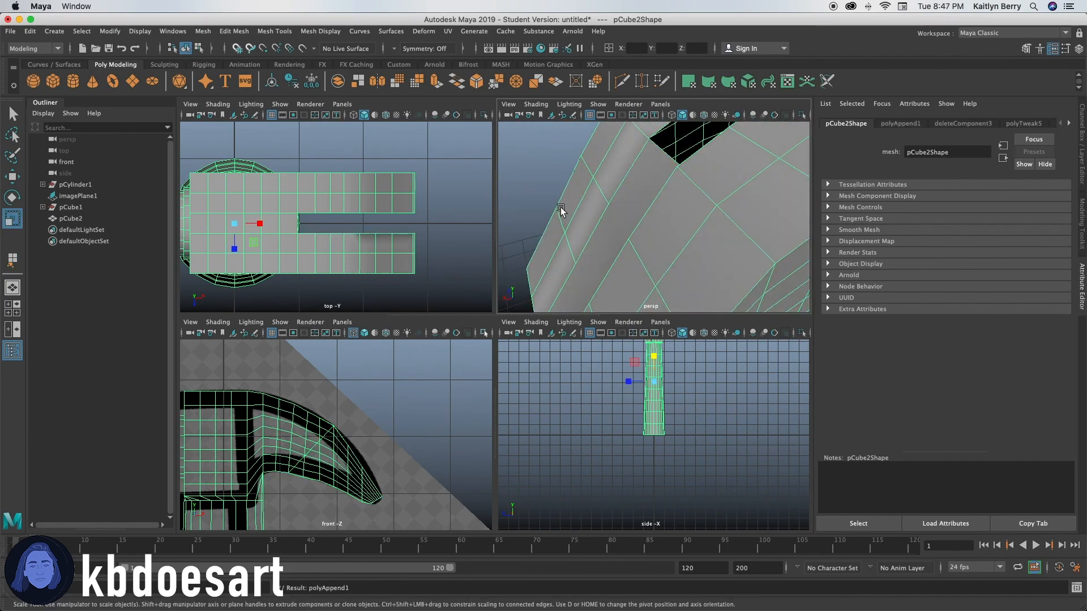
alt+drag(561, 210, 681, 234)
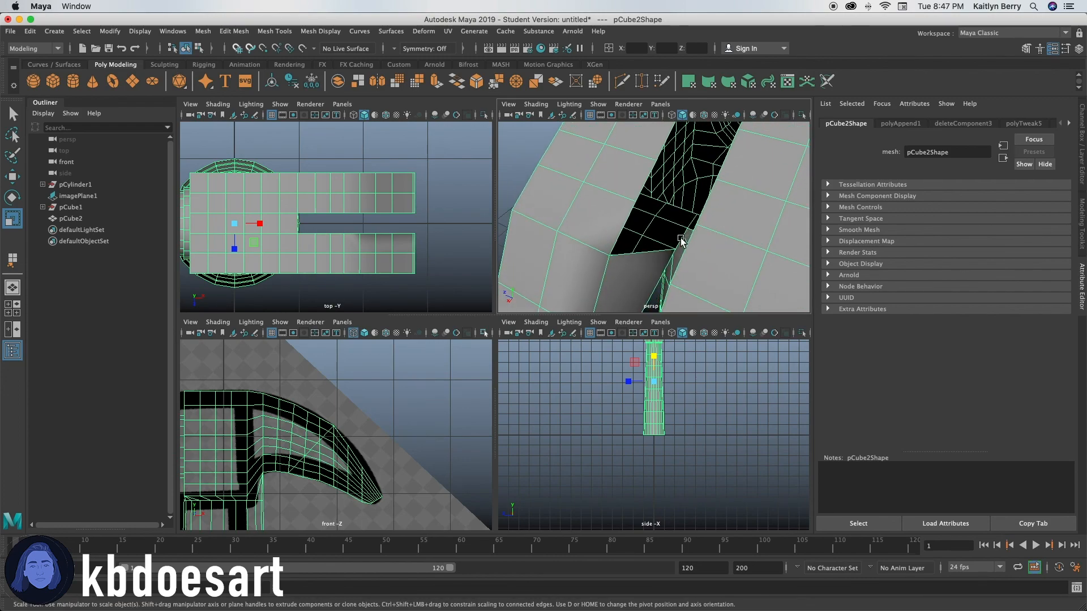
key(y)
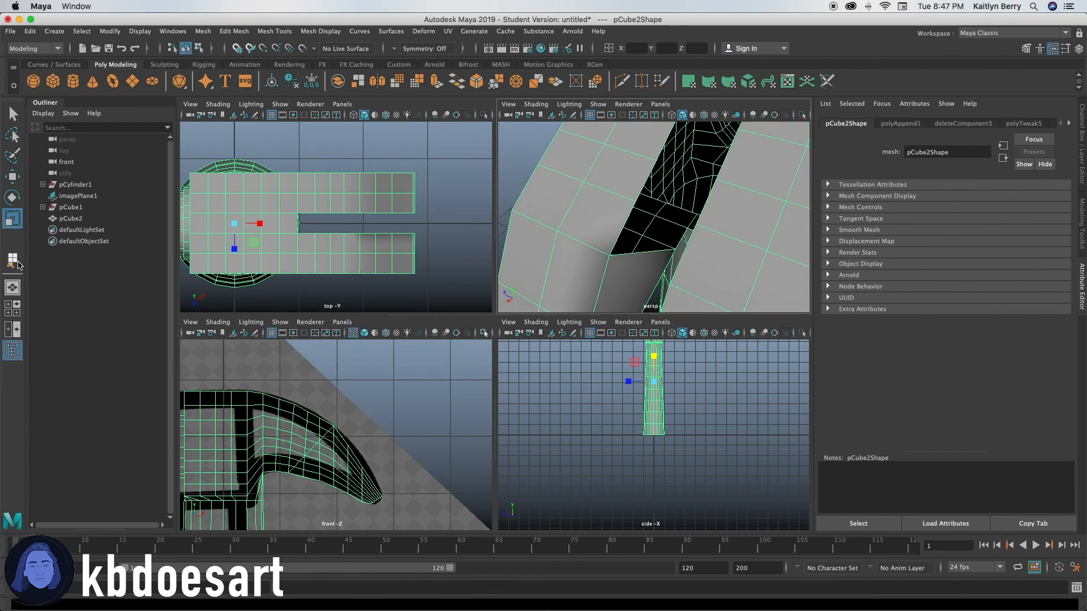
click(676, 253)
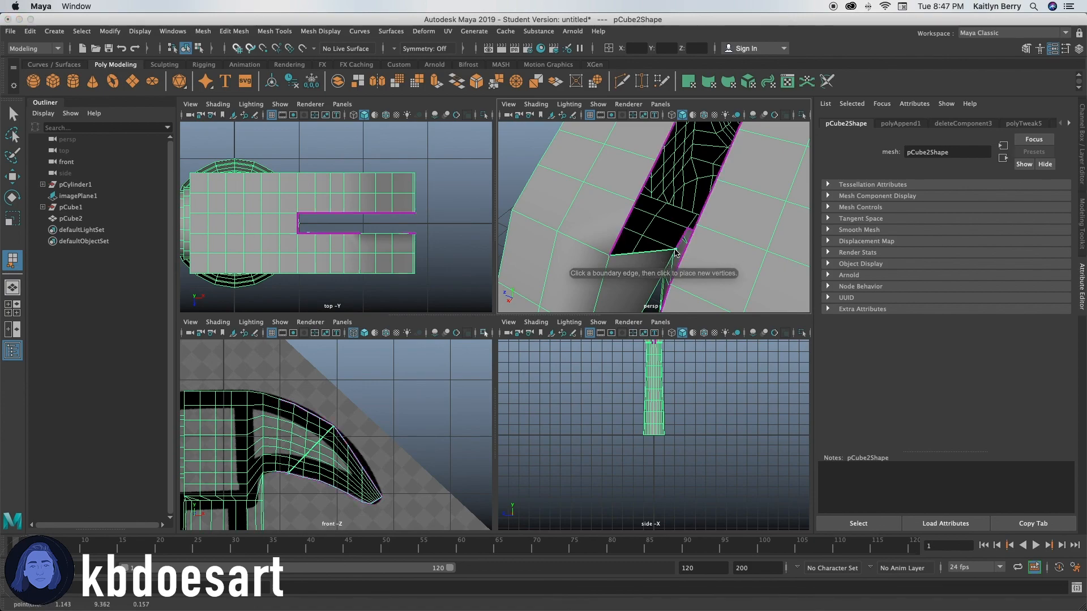
click(685, 230)
mouse_move(702, 235)
alt+mouse_down()
mouse_move(707, 243)
mouse_move(693, 242)
mouse_move(706, 240)
mouse_move(692, 152)
mouse_move(740, 250)
mouse_move(702, 257)
alt+mouse_up()
click(695, 124)
click(546, 252)
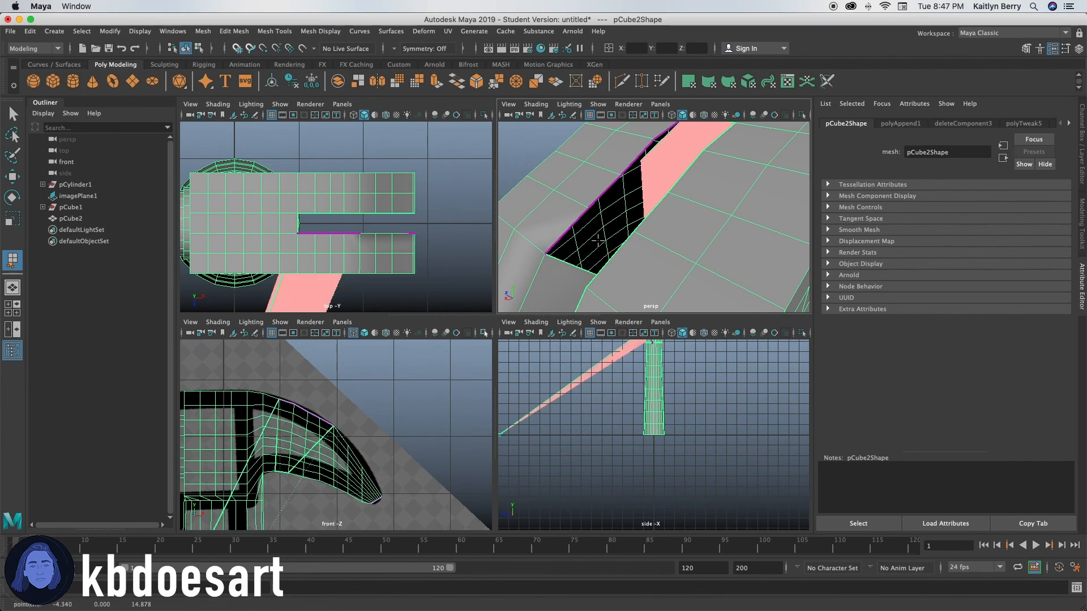
click(550, 251)
click(640, 153)
alt+drag(648, 161, 678, 202)
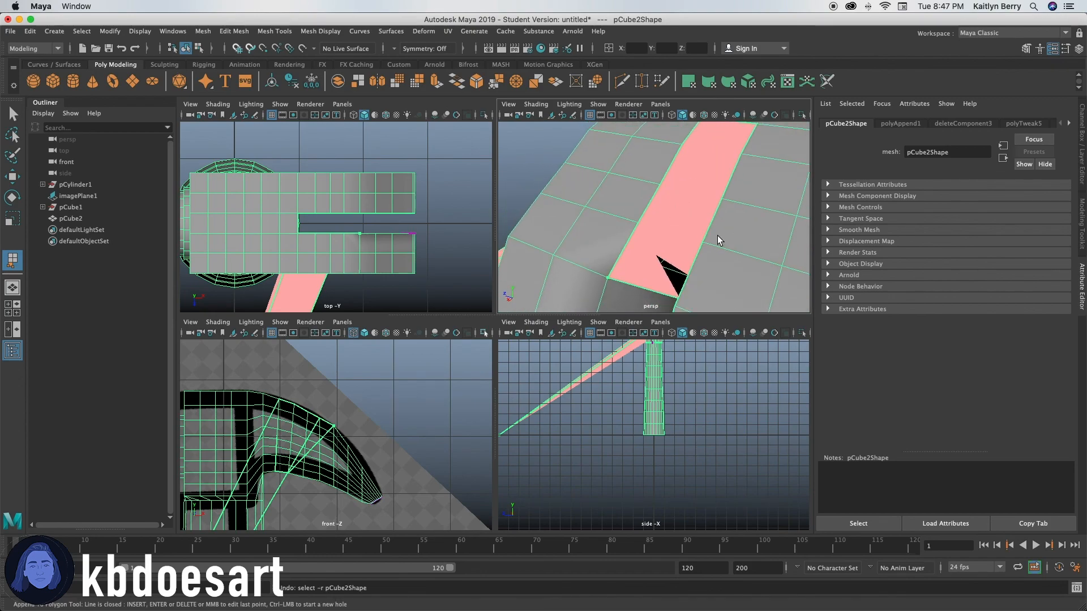
key(Return)
Step: Try to append a small triangular polygon beside the first patch on the slot's inner side
alt+middle_drag(713, 269, 654, 217)
alt+drag(655, 217, 661, 240)
click(659, 252)
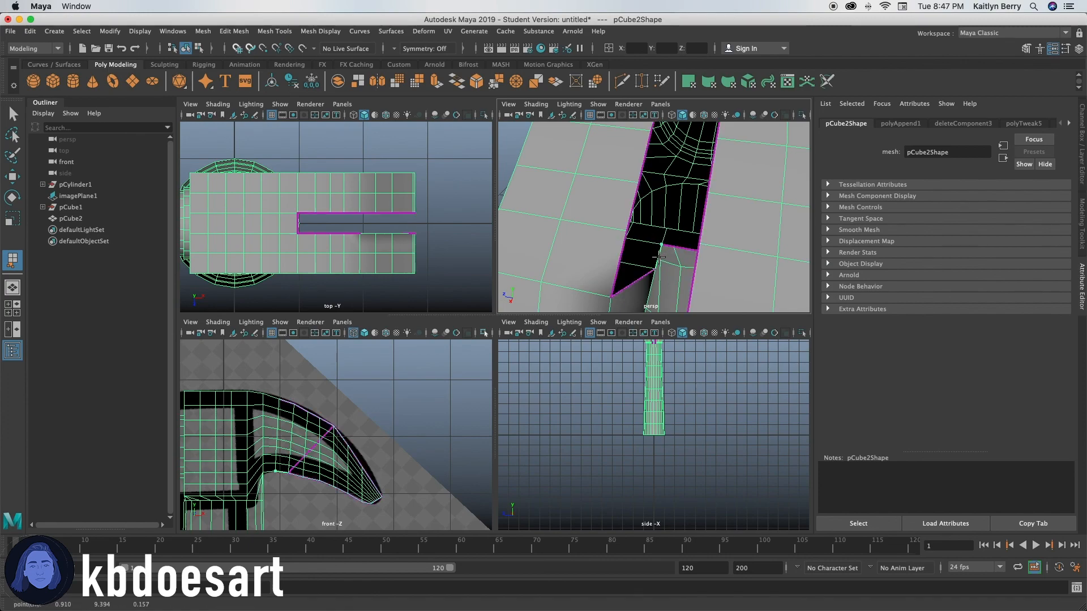
click(654, 272)
alt+drag(653, 272, 645, 242)
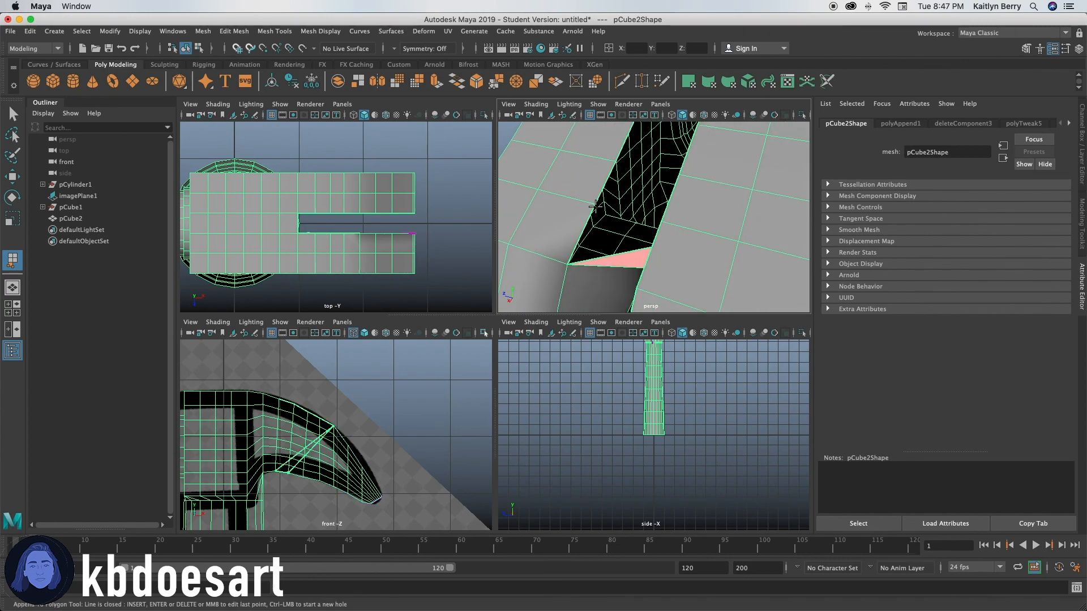
alt+drag(596, 206, 646, 221)
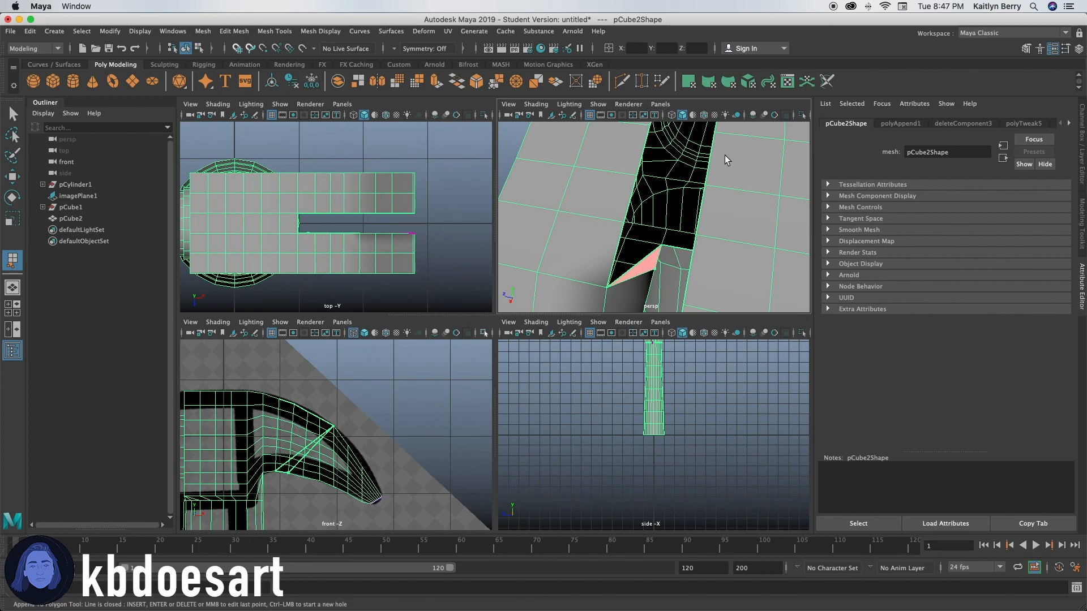
alt+drag(568, 174, 670, 276)
key(r)
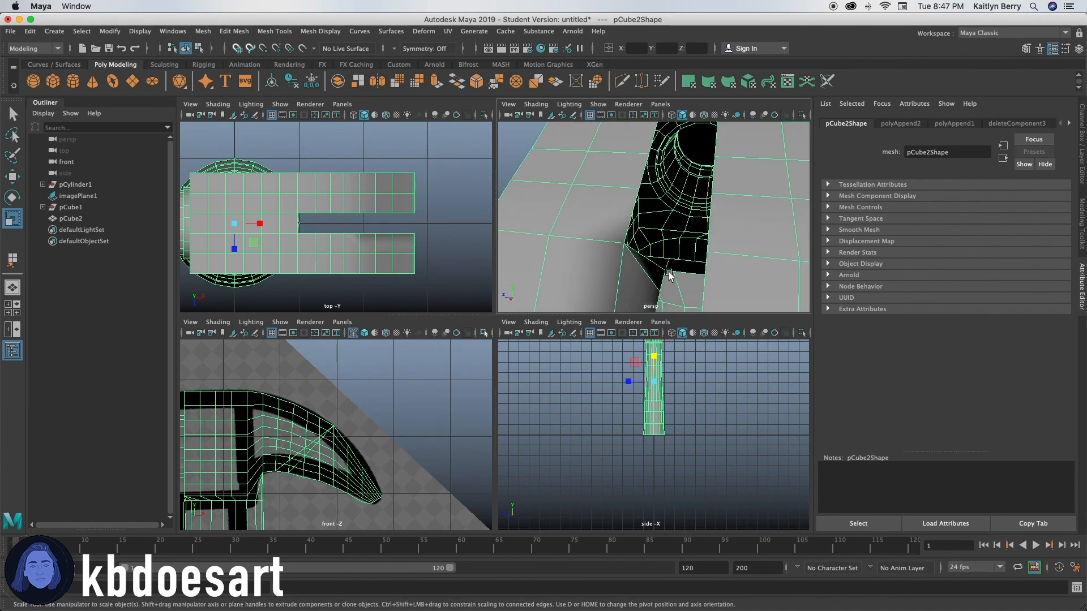
Step: Undo the last appended triangle on the slot's inner side
key(y)
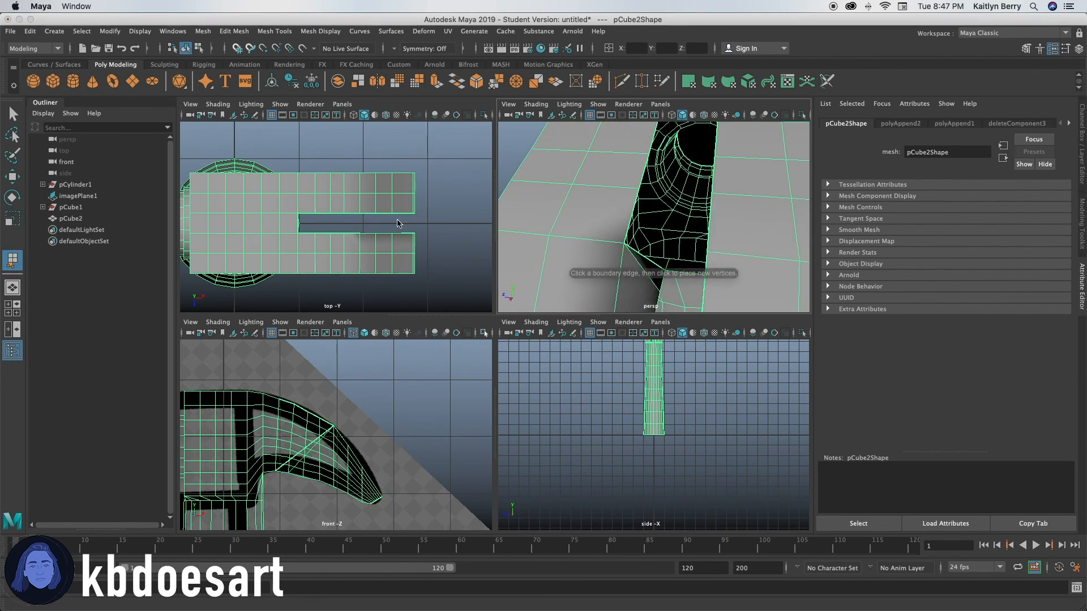
click(630, 249)
alt+drag(668, 263, 694, 238)
key(z)
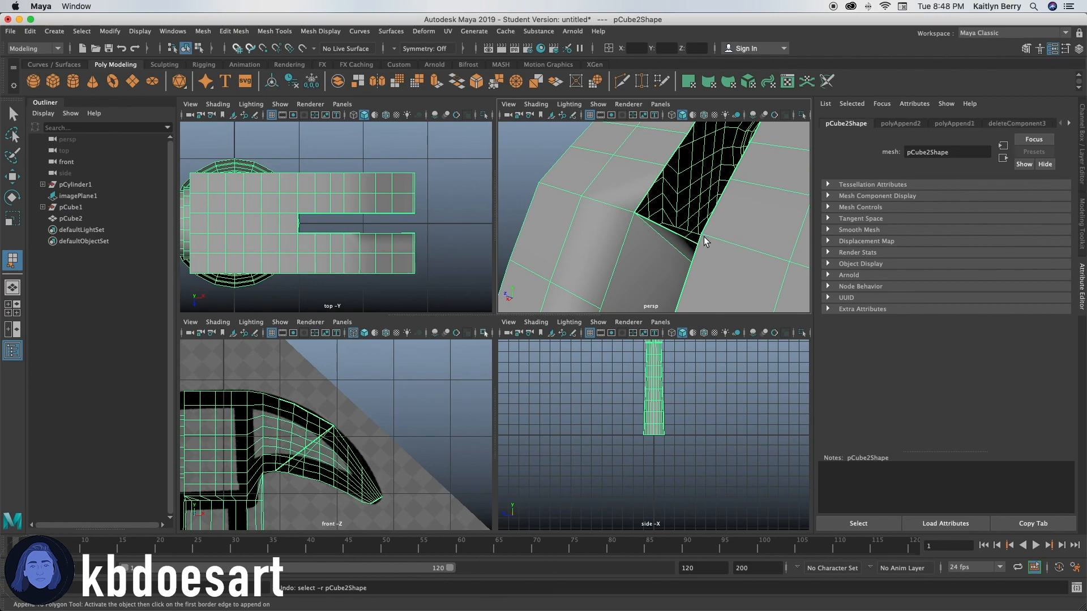
key(z)
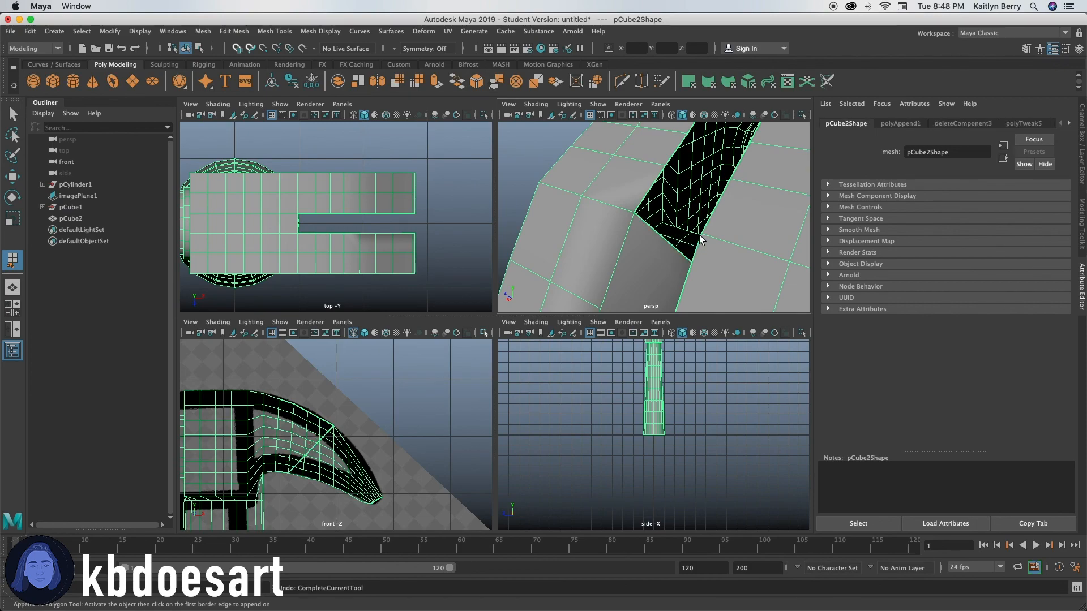
Step: Append polygons edge to edge along the slot's open inner side, continuing from the patch at the claw's tip
click(640, 230)
click(658, 233)
click(652, 187)
alt+drag(651, 189, 674, 255)
alt+middle_drag(674, 255, 635, 218)
alt+drag(635, 217, 679, 224)
click(668, 221)
click(640, 218)
key(Return)
click(252, 237)
click(679, 227)
alt+middle_drag(688, 237, 738, 213)
key(Return)
Step: Append further polygons between the upper and lower border edges to extend the slot's inner walls
alt+drag(738, 212, 608, 193)
click(12, 261)
click(636, 221)
key(Return)
click(12, 260)
click(614, 185)
key(Return)
click(13, 261)
click(634, 209)
key(Return)
click(12, 261)
key(Return)
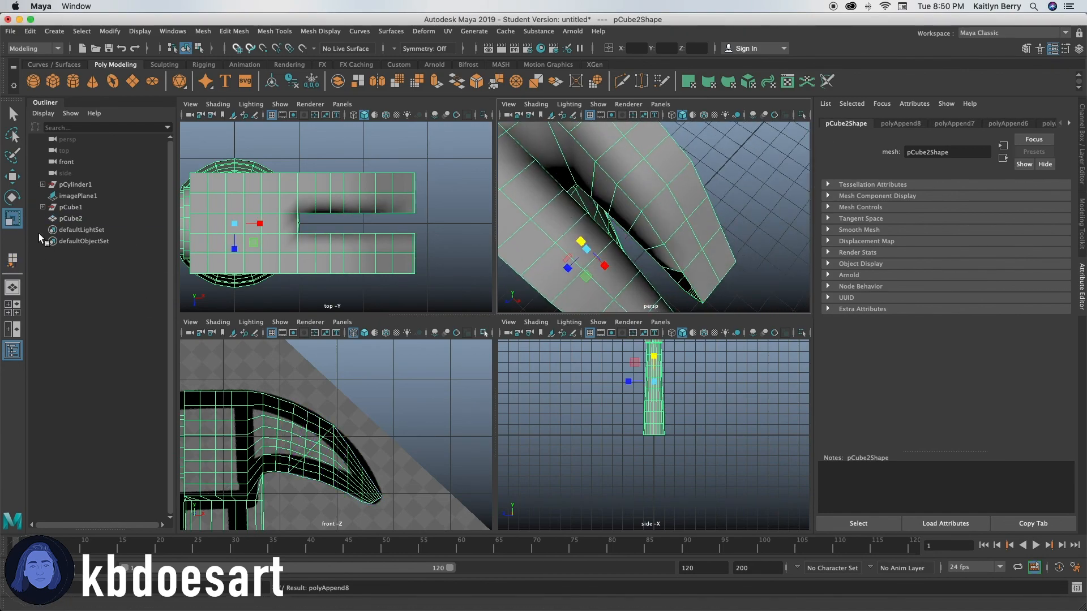
Step: Append polygons over the remaining open gaps in the slot's inner walls
key(g)
click(648, 267)
key(Return)
key(g)
click(626, 266)
alt+right_drag(626, 265, 529, 243)
alt+middle_drag(679, 244, 711, 260)
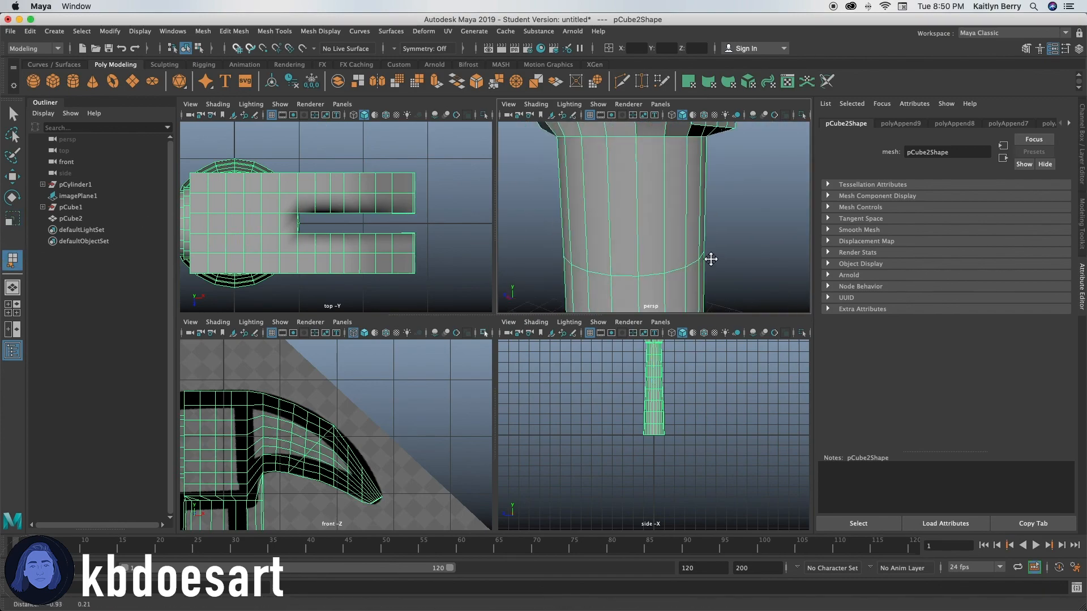
alt+drag(711, 259, 668, 186)
click(640, 150)
alt+right_drag(713, 227, 634, 226)
key(Return)
Step: Preview the hammer smoothed, return to the unsmoothed display and examine the closed slot in a full-size perspective view
alt+drag(633, 187, 650, 206)
key(3)
key(1)
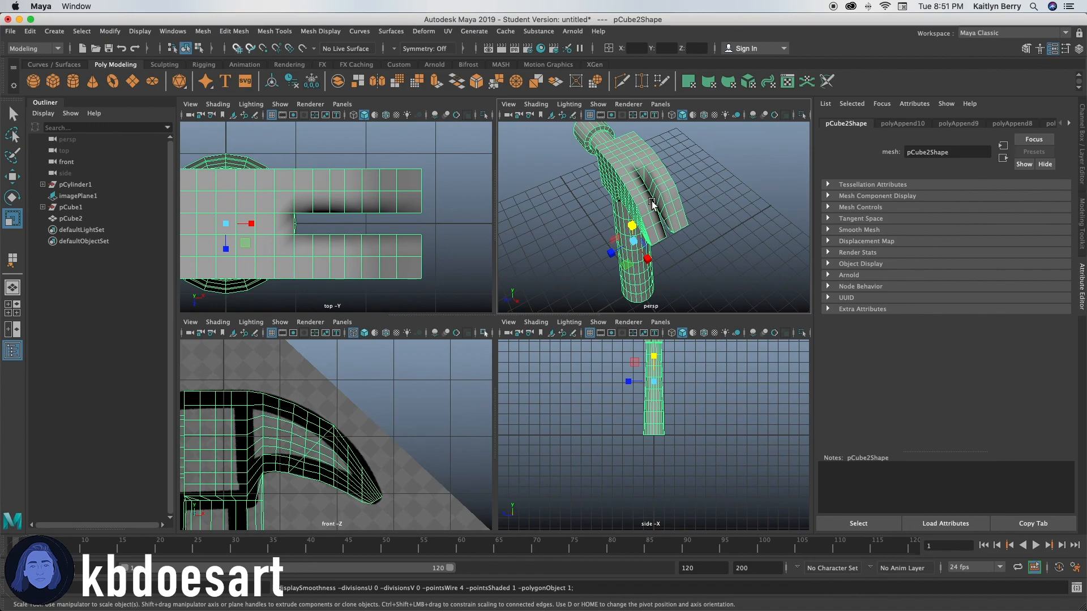
key(space)
alt+drag(471, 221, 375, 231)
shift+right_drag(505, 226, 488, 238)
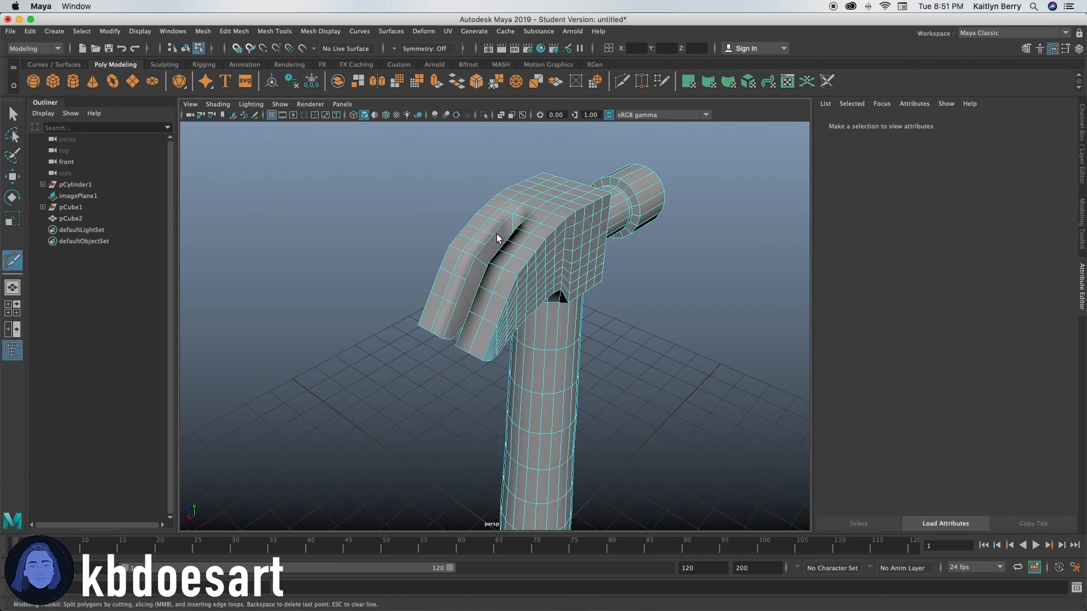
click(496, 242)
key(Return)
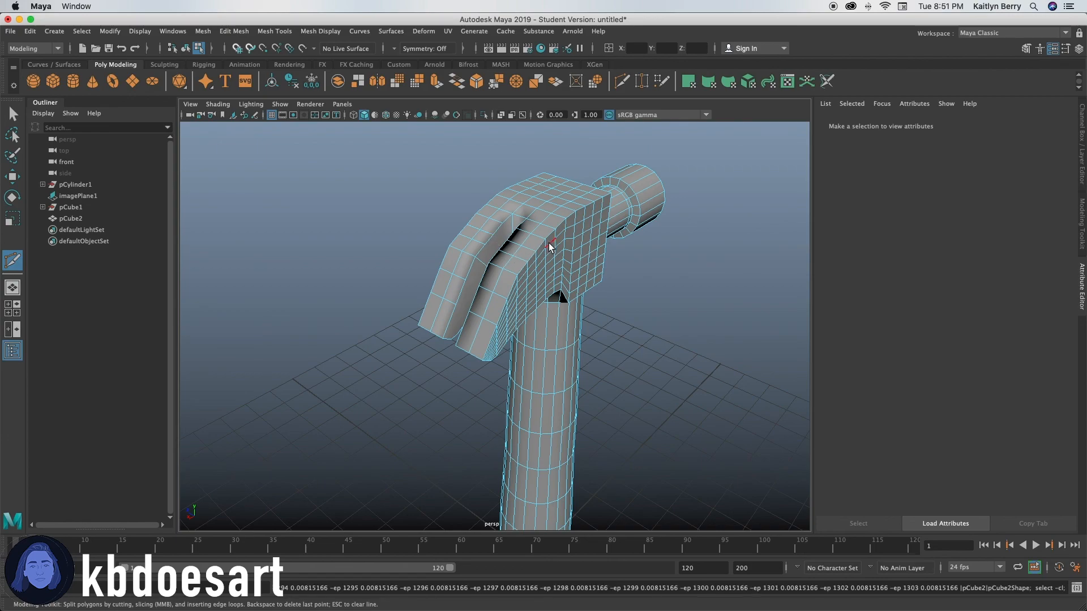
key(q)
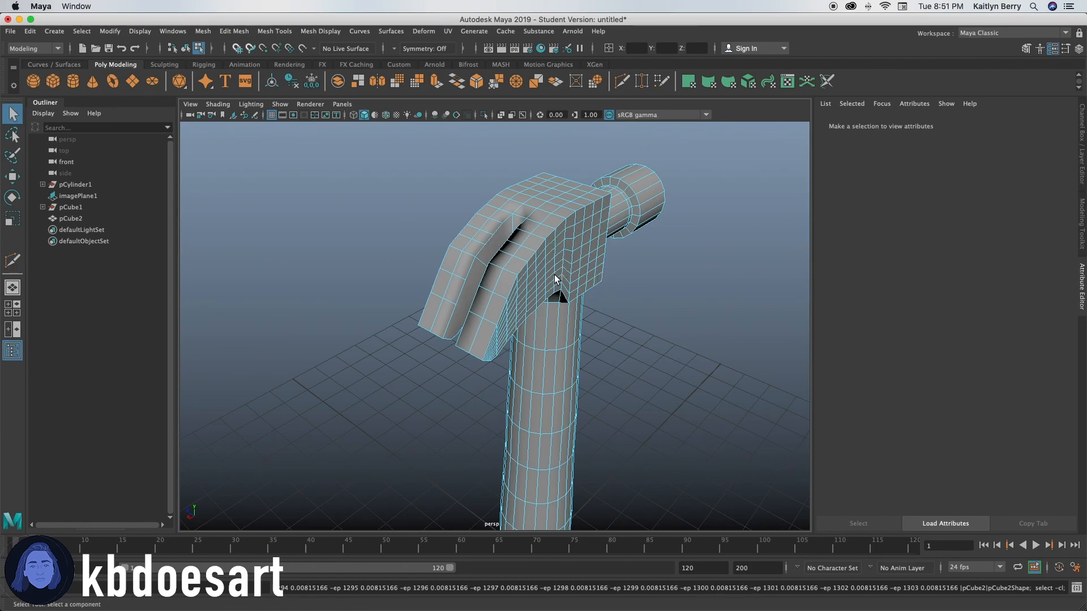
Step: Preview the hammer smoothed and examine the claw and its slot from several angles
alt+drag(549, 338, 449, 307)
key(3)
alt+drag(442, 358, 409, 342)
key(space)
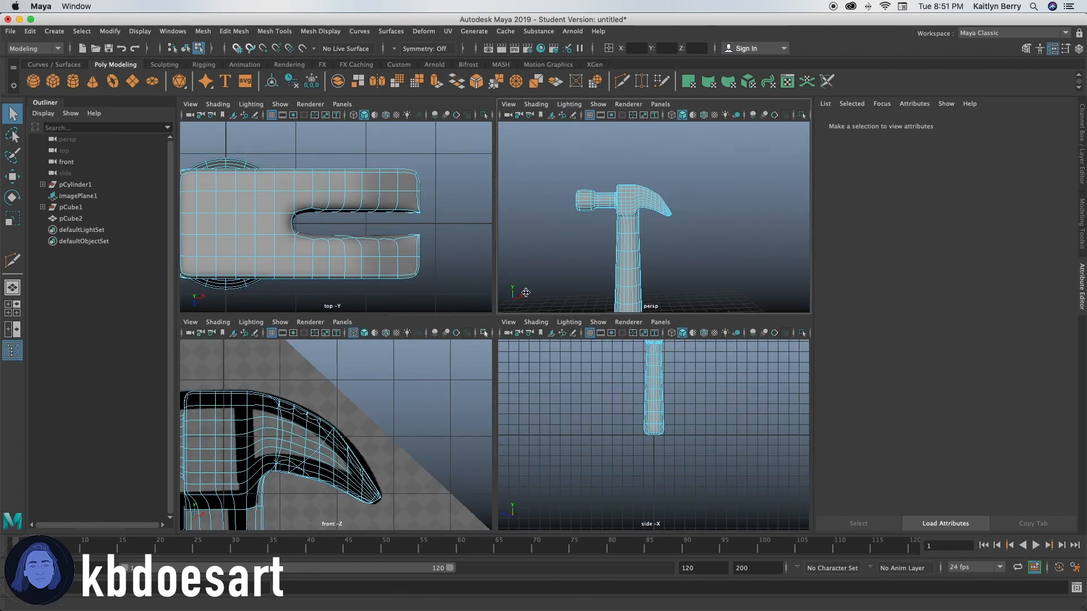
key(space)
alt+drag(326, 341, 425, 296)
right_drag(426, 290, 439, 277)
mouse_move(439, 277)
alt+mouse_down()
mouse_move(456, 303)
mouse_move(426, 278)
alt+mouse_up()
Step: Select the edge loop around the claw's slot and bevel it with 2 segments
click(491, 236)
alt+drag(491, 236, 453, 314)
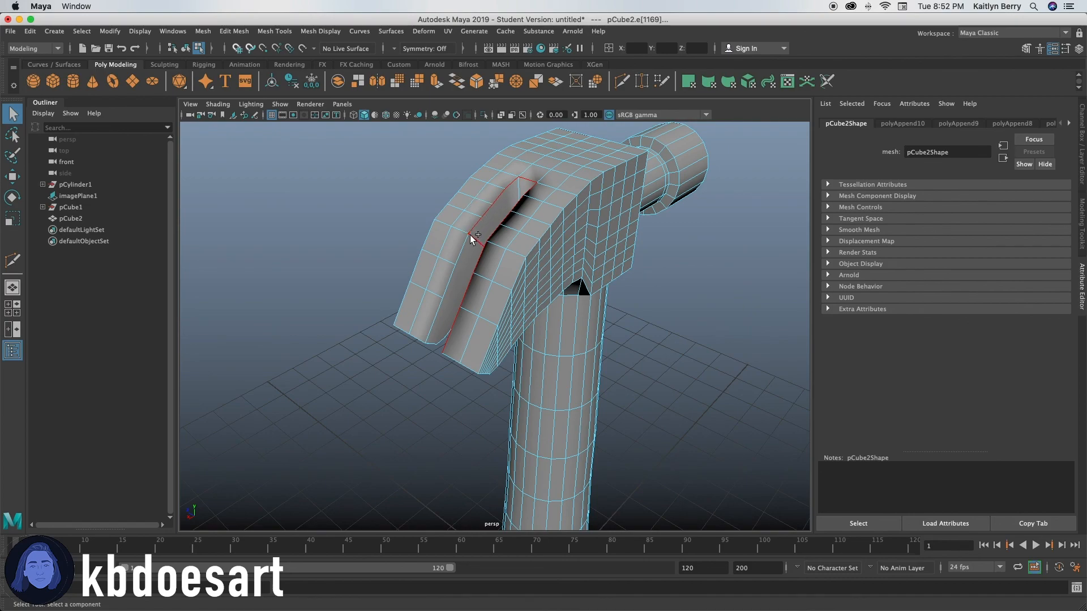
alt+drag(439, 303, 380, 317)
alt+right_drag(380, 317, 453, 313)
double_click(502, 306)
alt+drag(502, 306, 443, 267)
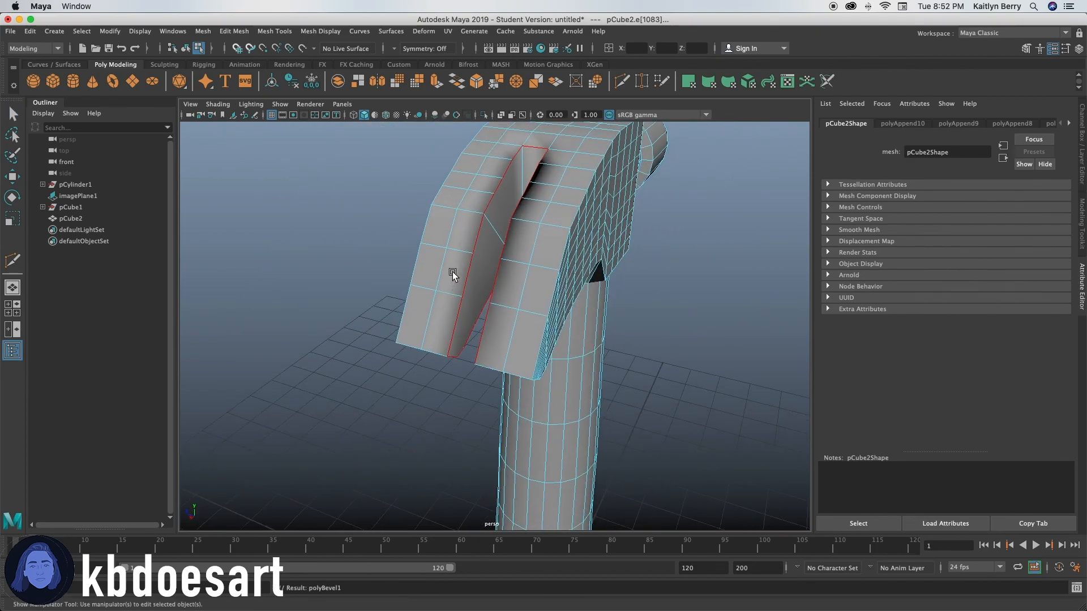
key(ctrl+b)
click(629, 313)
text(2)
key(Return)
Step: Preview the hammer smoothed and examine the bevelled slot, the head and the handle from all around
key(3)
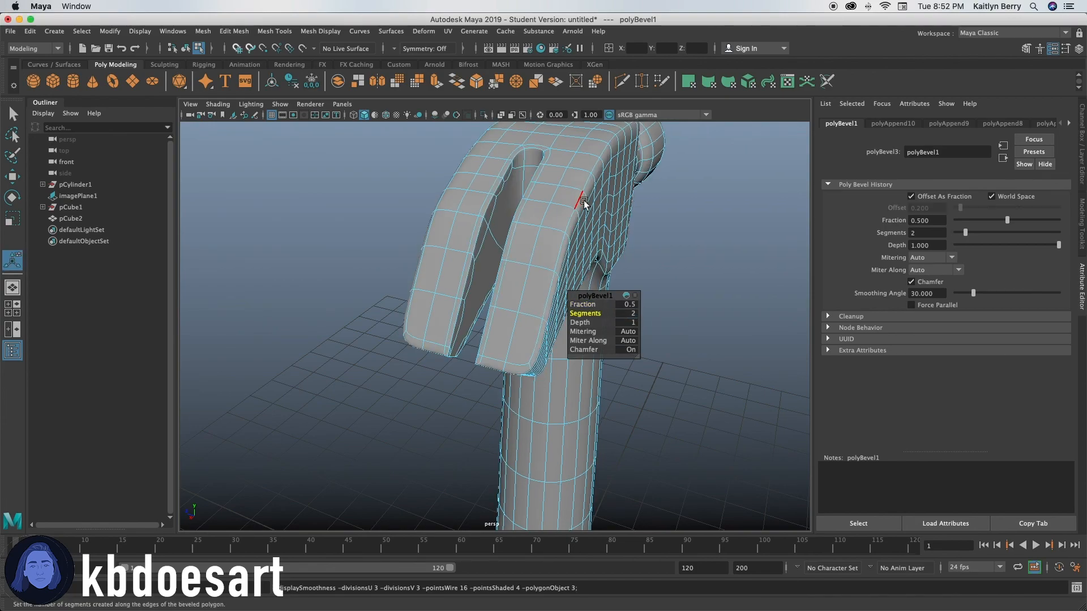
alt+drag(480, 315, 520, 283)
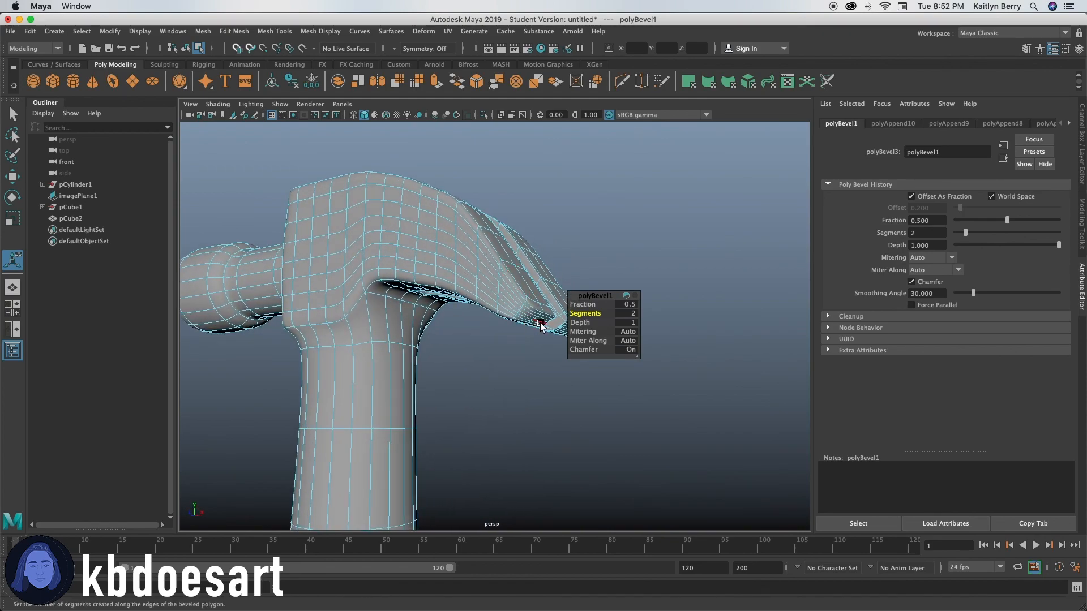
right_drag(578, 198, 626, 184)
alt+drag(515, 345, 543, 376)
alt+middle_drag(543, 376, 609, 244)
scroll(477, 372, down, 5)
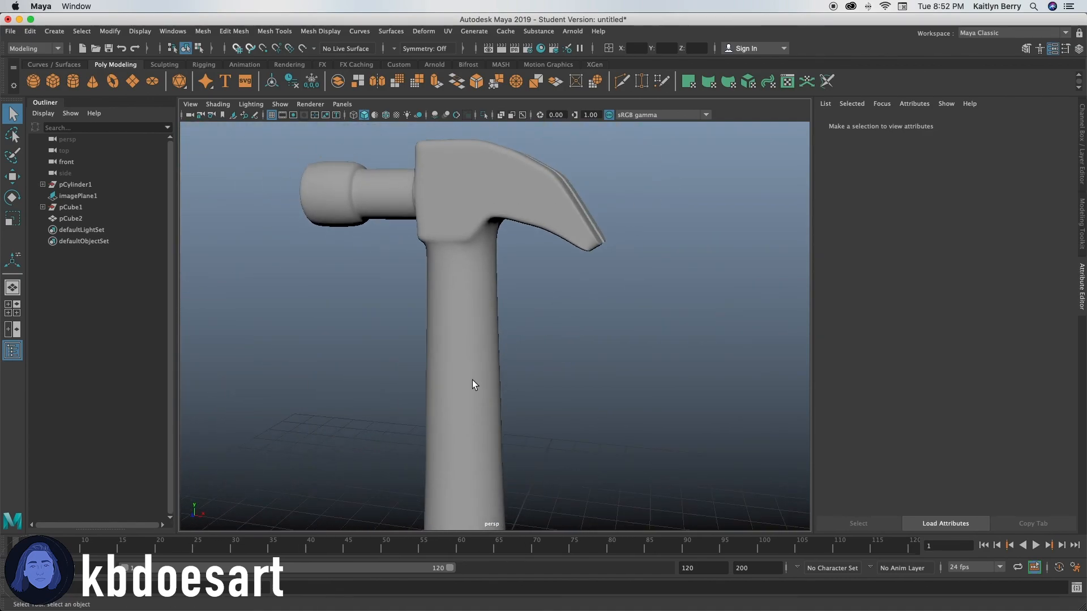
alt+drag(476, 371, 471, 404)
alt+middle_drag(471, 404, 552, 334)
alt+drag(551, 334, 546, 323)
alt+middle_drag(545, 324, 519, 451)
alt+drag(428, 461, 479, 442)
Step: Select the edge loop where the handle meets the head and bevel it with 2 segments
click(530, 325)
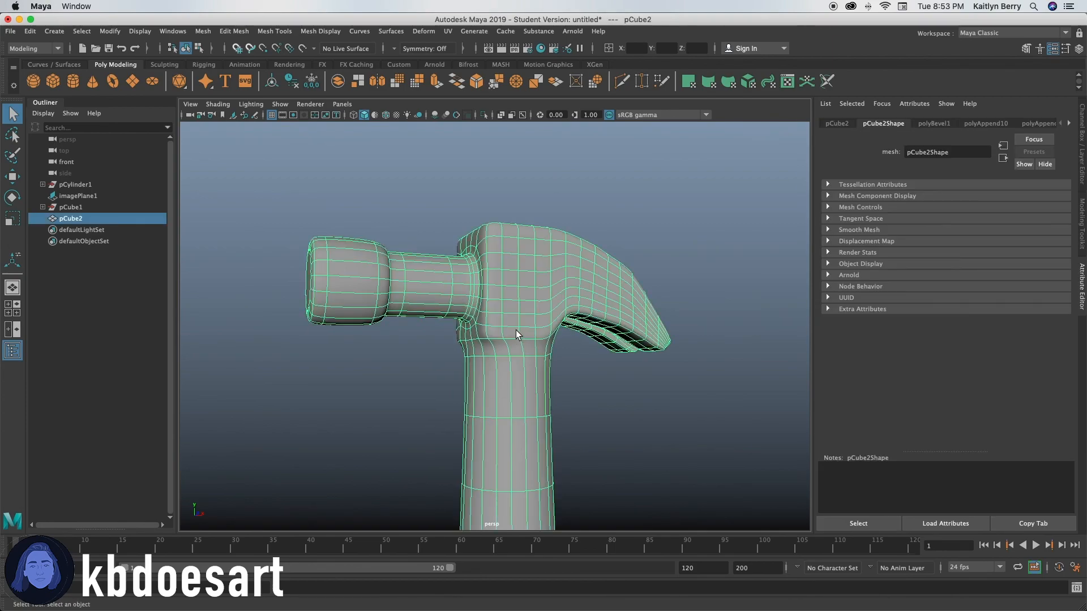
alt+drag(516, 321, 511, 354)
alt+right_drag(511, 354, 605, 345)
right_drag(502, 371, 521, 224)
click(521, 355)
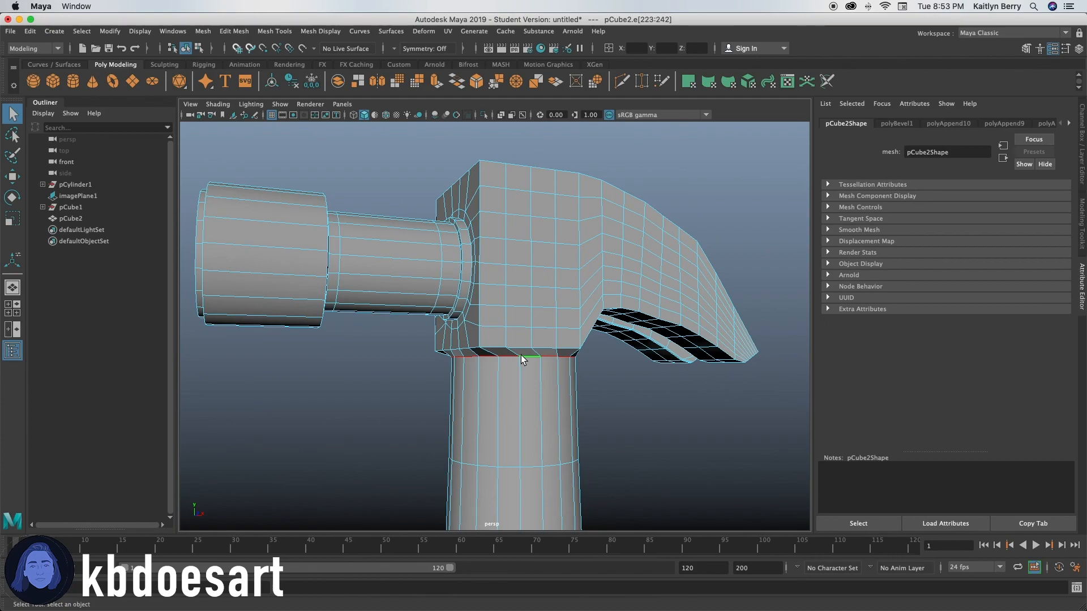
key(ctrl+b)
text(2)
key(Return)
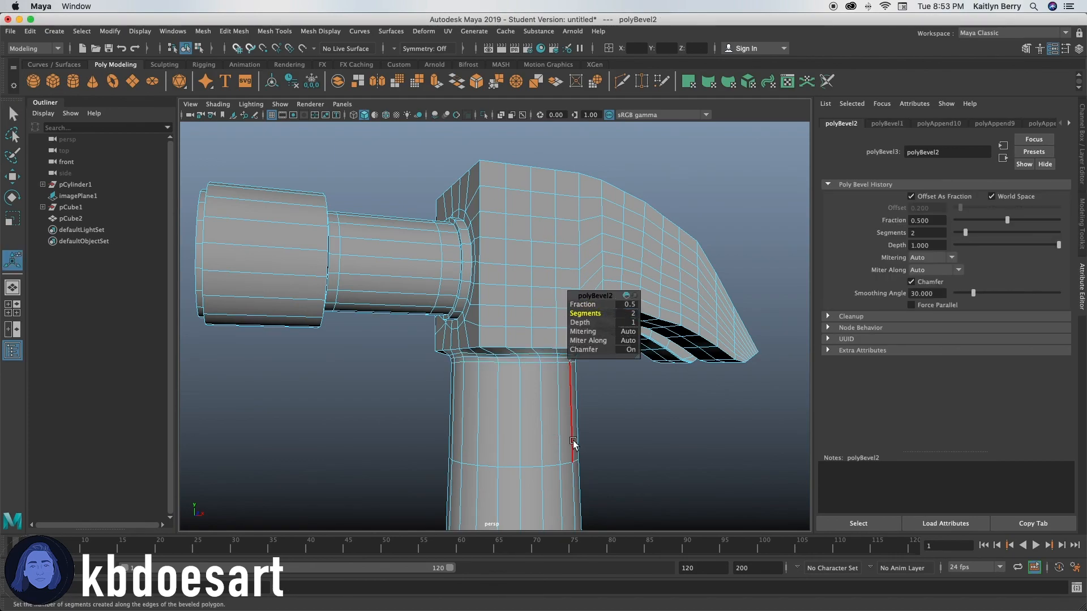
Step: Bevel the edge loop at the handle's bottom end with 2 segments and check it in smooth preview
alt+middle_drag(479, 438, 517, 412)
double_click(521, 384)
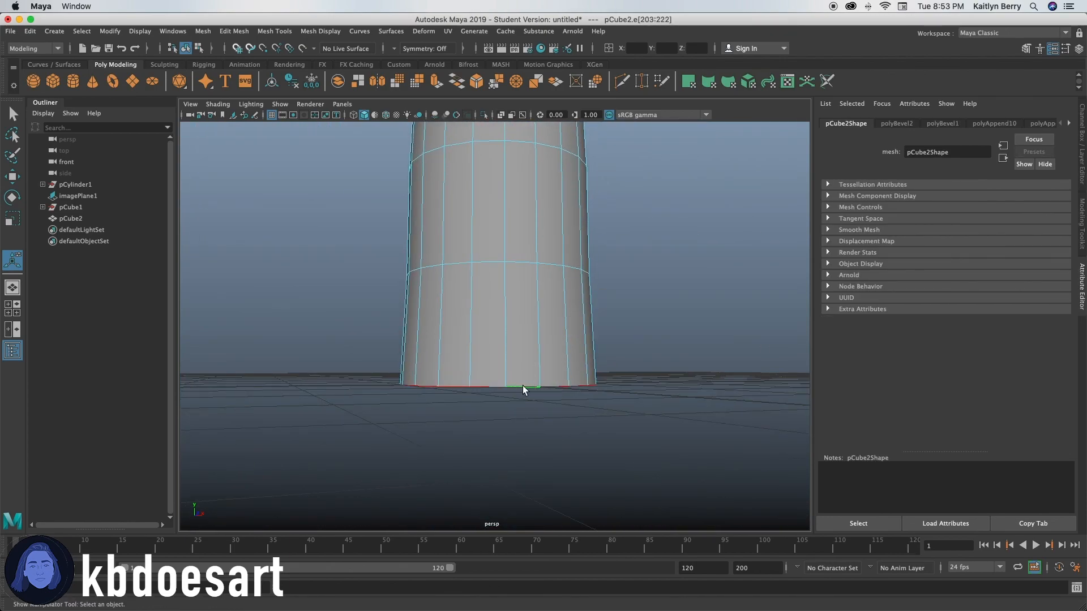
key(ctrl+b)
click(633, 314)
text(2)
key(Return)
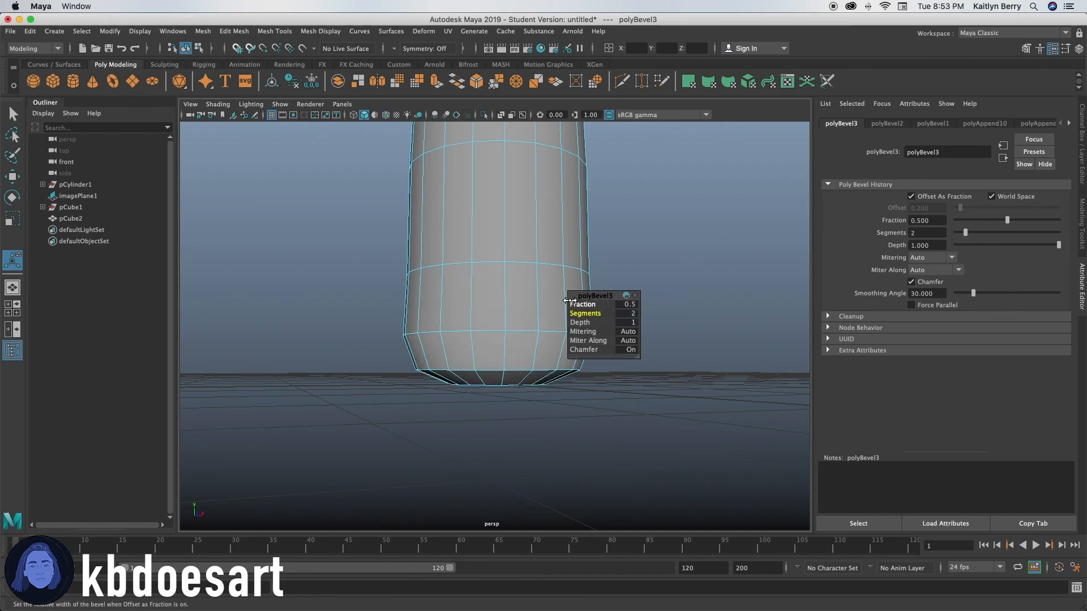
key(3)
key(1)
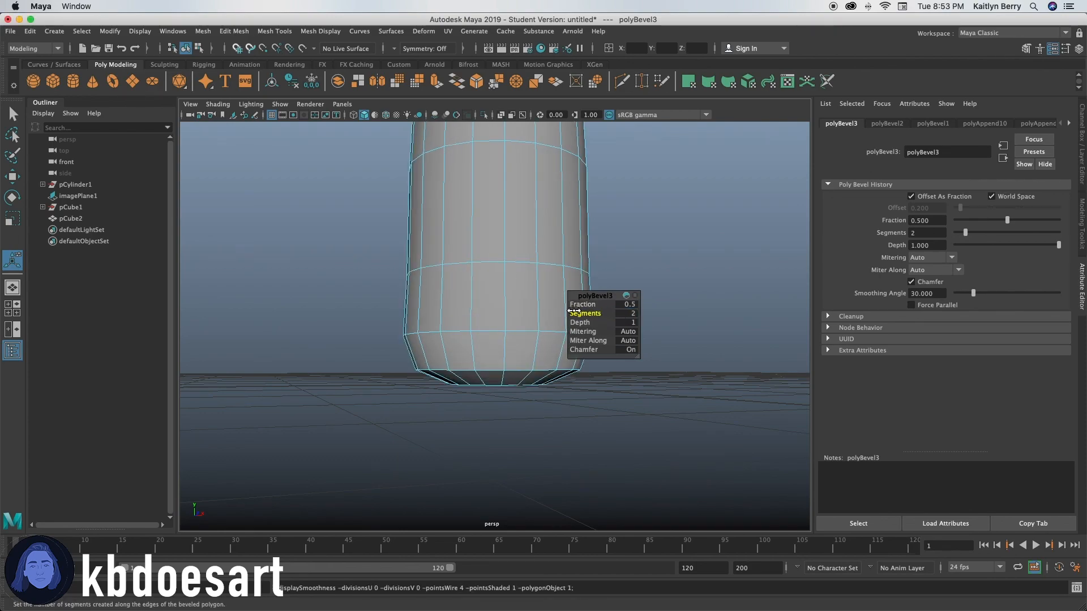
Step: Select all the faces along the handle below the head and scale them to adjust the handle's thickness
drag(591, 304, 570, 304)
click(540, 311)
alt+right_drag(650, 277, 478, 301)
alt+drag(477, 300, 582, 313)
alt+right_drag(582, 313, 482, 324)
alt+drag(482, 324, 522, 343)
right_drag(543, 241, 541, 263)
drag(486, 210, 626, 402)
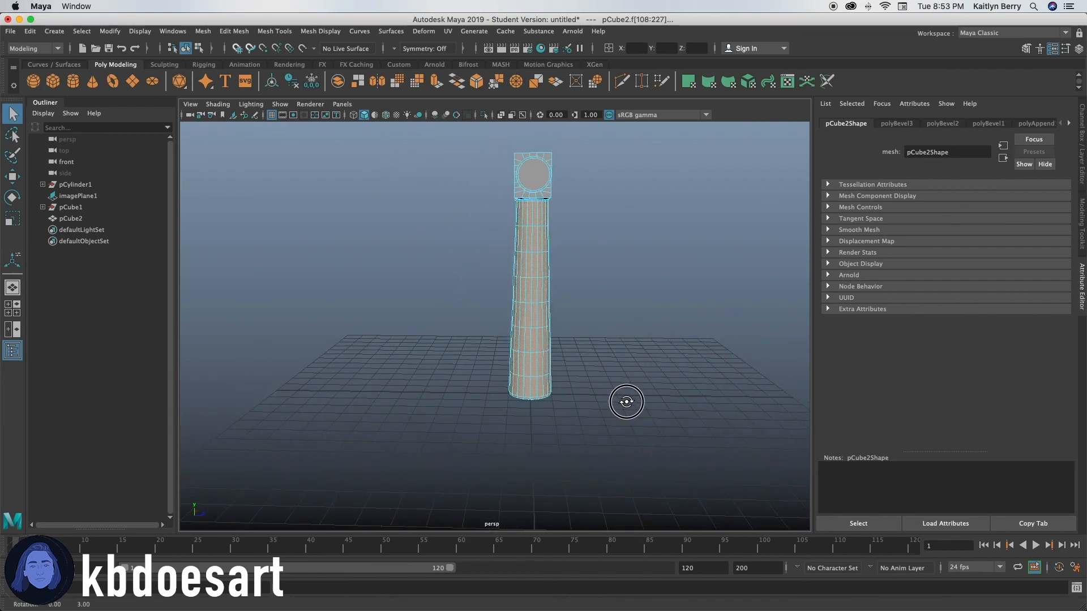
key(r)
mouse_move(553, 301)
mouse_down()
mouse_move(550, 330)
mouse_move(492, 325)
mouse_move(465, 366)
mouse_move(660, 332)
mouse_move(664, 284)
mouse_move(578, 333)
mouse_move(478, 322)
mouse_move(566, 318)
mouse_move(566, 298)
mouse_move(577, 311)
mouse_move(575, 342)
mouse_move(612, 338)
mouse_move(611, 250)
mouse_move(593, 305)
mouse_move(555, 342)
mouse_move(477, 375)
mouse_move(539, 354)
mouse_move(583, 363)
mouse_move(559, 377)
mouse_move(504, 371)
mouse_up()
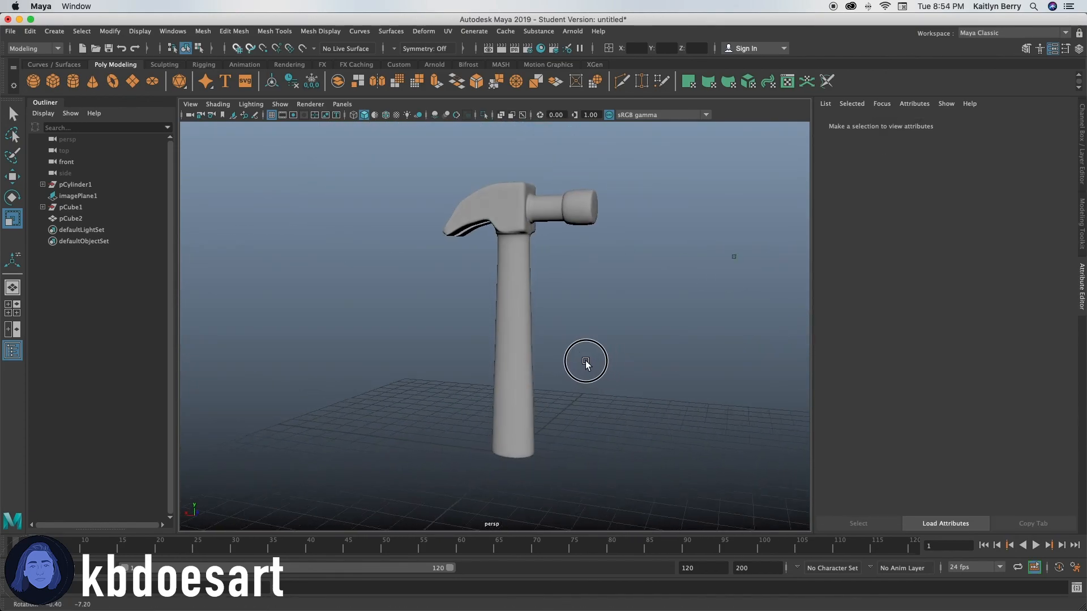
mouse_move(585, 364)
alt+mouse_down()
mouse_move(408, 379)
mouse_move(429, 308)
alt+mouse_up()
alt+right_drag(430, 308, 480, 376)
Step: Select the edge loop where the neck meets the round striking head and bevel it with 2 segments
click(451, 271)
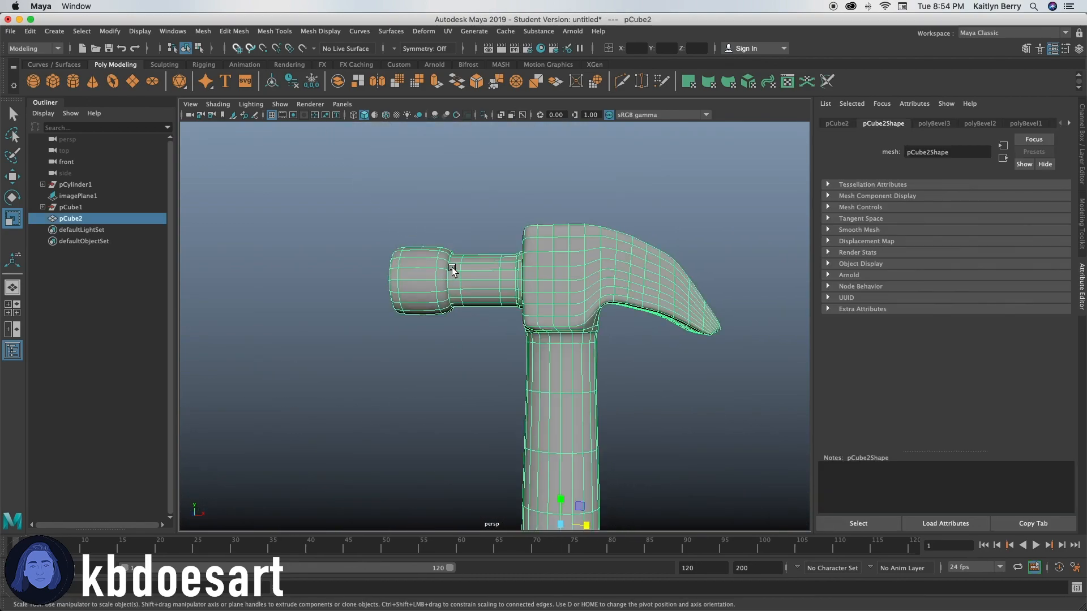
right_click(451, 270)
click(448, 279)
right_click(448, 281)
key(1)
alt+right_drag(442, 287, 526, 318)
alt+drag(527, 316, 476, 308)
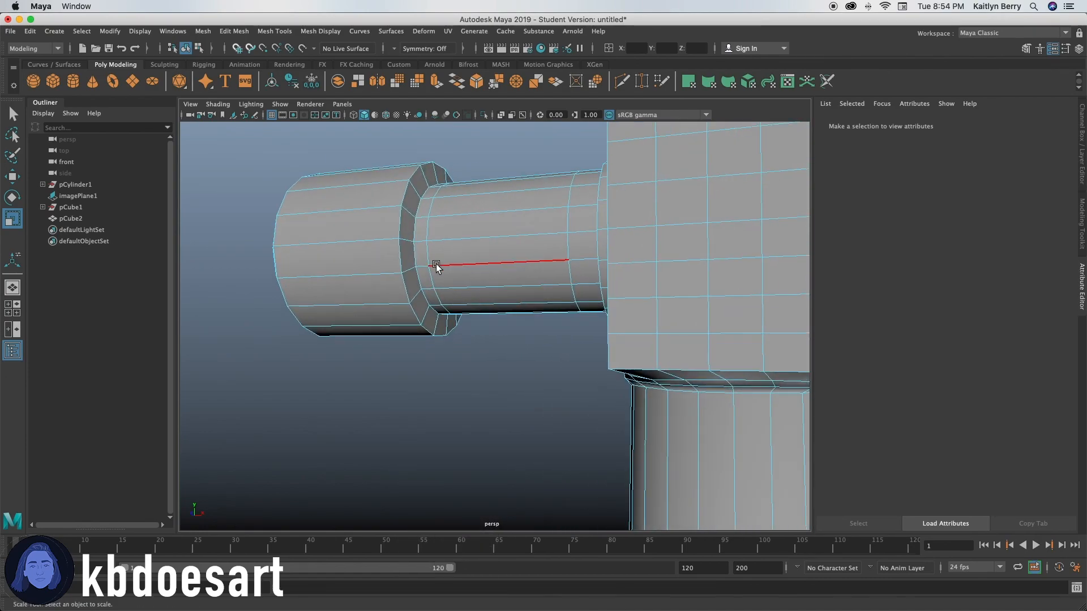
double_click(415, 253)
key(ctrl+b)
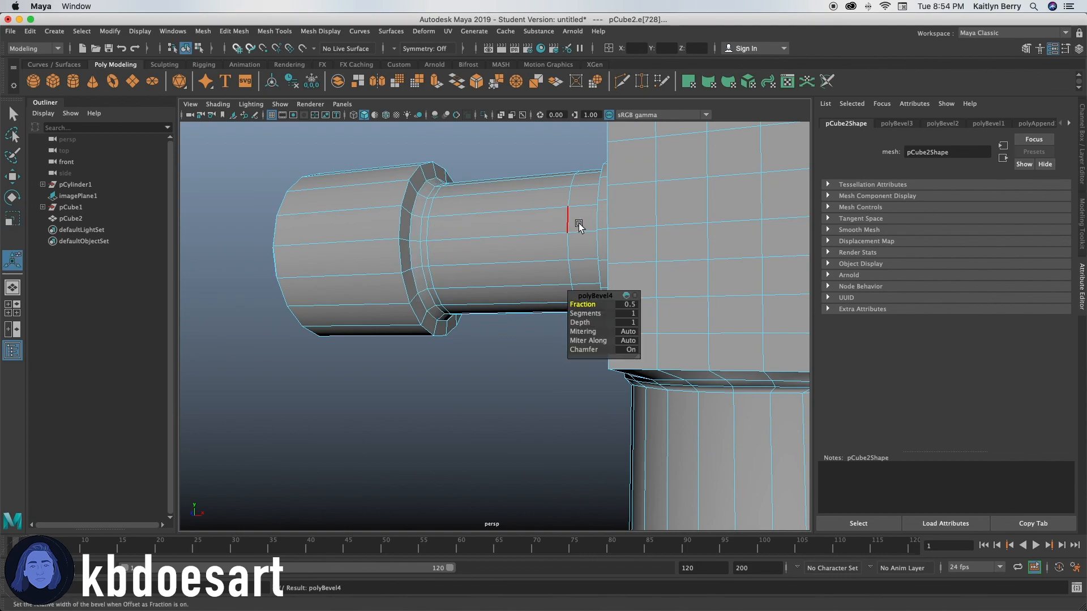
click(632, 312)
text(2)
key(Return)
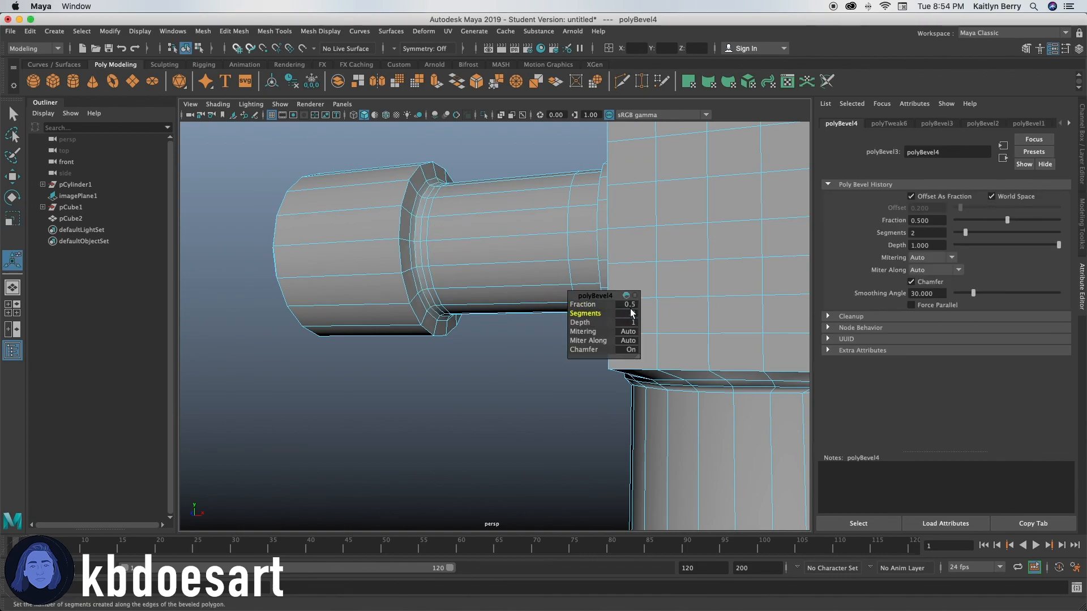
Step: Preview the hammer smoothed with nothing selected and examine the bevelled neck and the overall shape from several angles
drag(601, 305, 478, 331)
key(3)
key(q)
click(512, 373)
alt+drag(512, 373, 664, 328)
alt+right_drag(664, 327, 419, 461)
alt+drag(419, 461, 381, 475)
alt+middle_drag(685, 462, 674, 381)
alt+drag(674, 382, 643, 365)
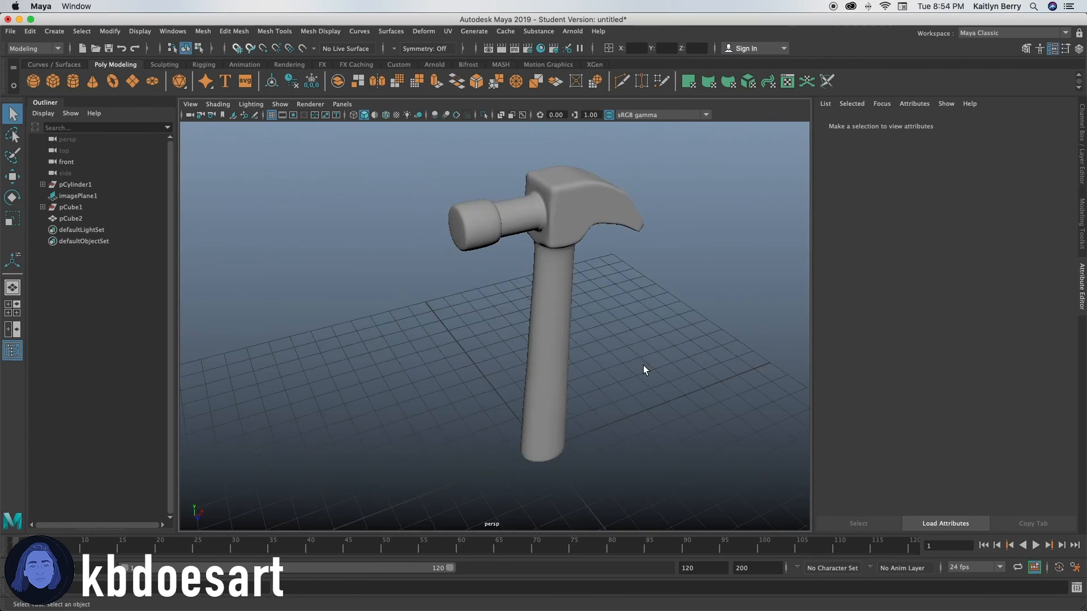